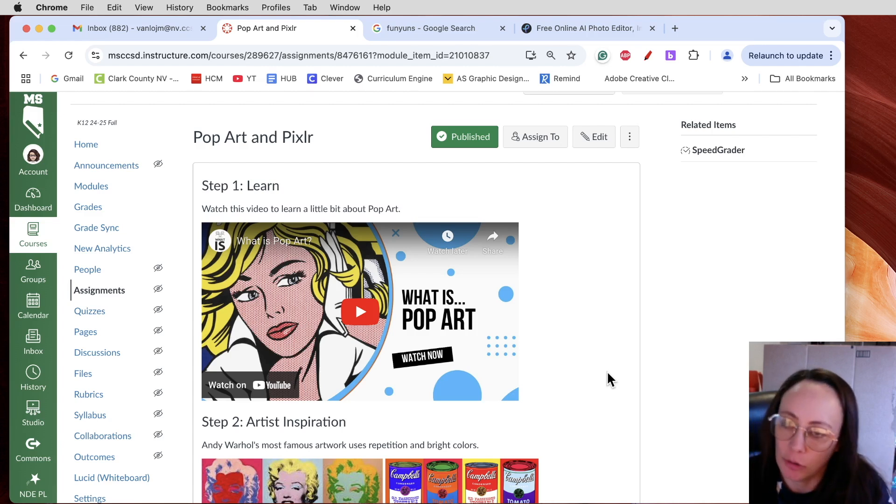
Preview a few seconds of the "What is Pop Art?" video in the assignment's Step 1, then dismiss its suggested videos.
{"action": "left_click", "coordinate": [575, 29]}
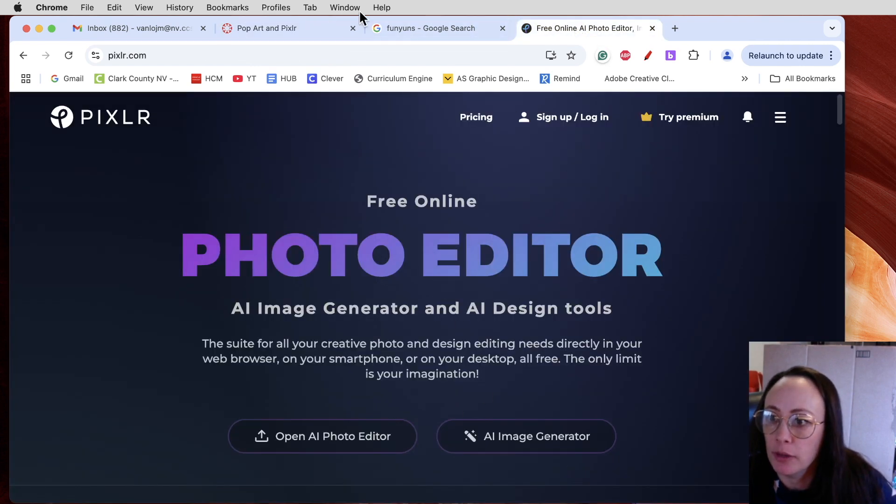
{"action": "left_click", "coordinate": [279, 29]}
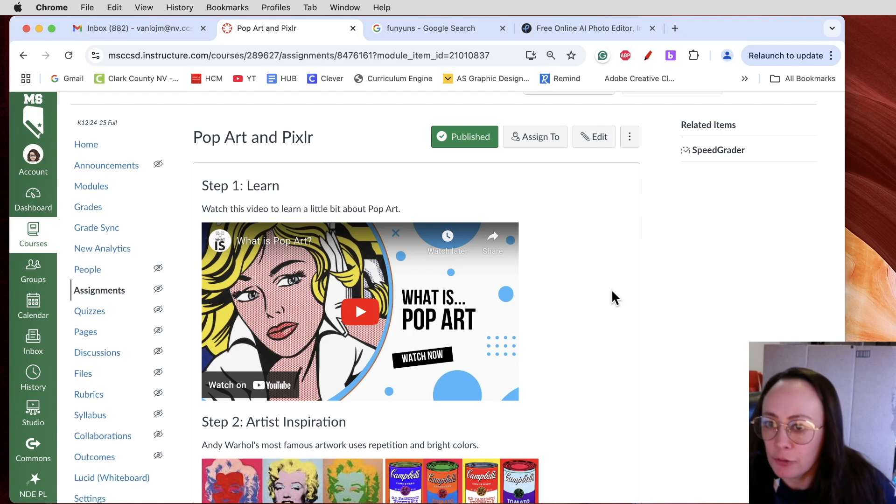
{"action": "scroll", "coordinate": [611, 291], "scroll_direction": "up", "scroll_amount": 2}
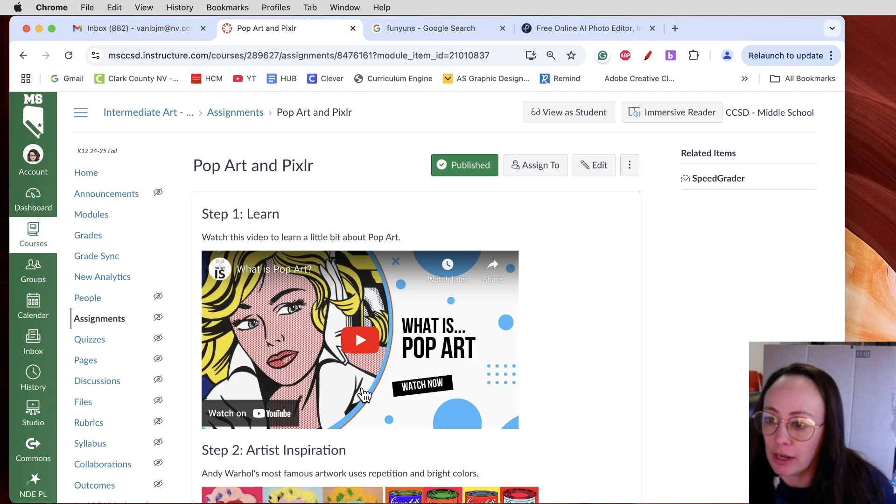
{"action": "left_click", "coordinate": [354, 340]}
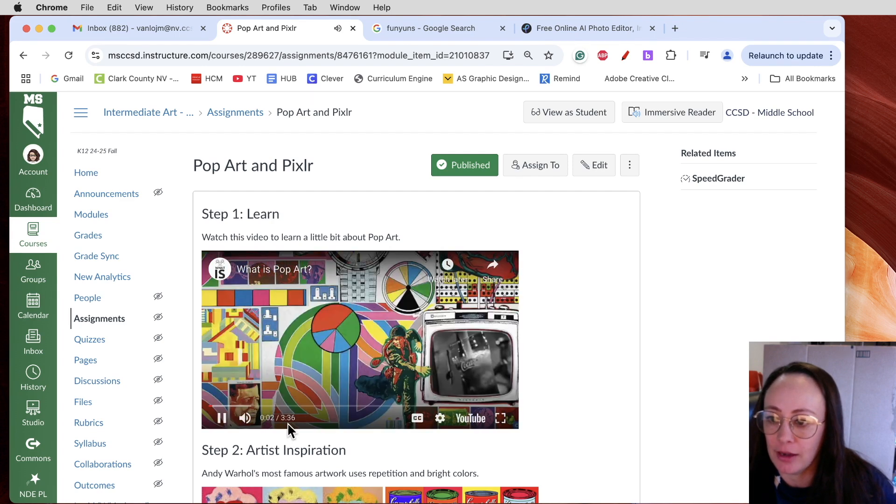
{"action": "left_click", "coordinate": [222, 418]}
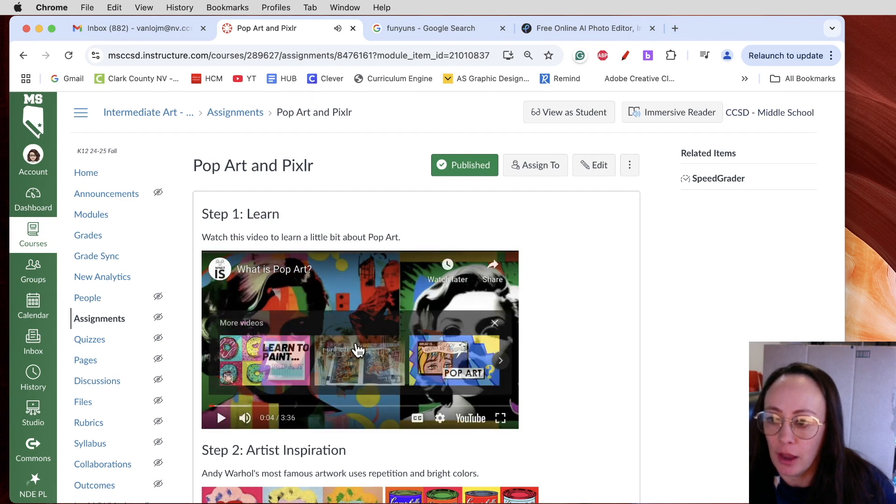
{"action": "left_click", "coordinate": [494, 322]}
Review the assignment's Artist Inspiration examples and Step 3 instructions, and bring up the funyuns image search results.
{"action": "scroll", "coordinate": [560, 364], "scroll_direction": "down", "scroll_amount": 5}
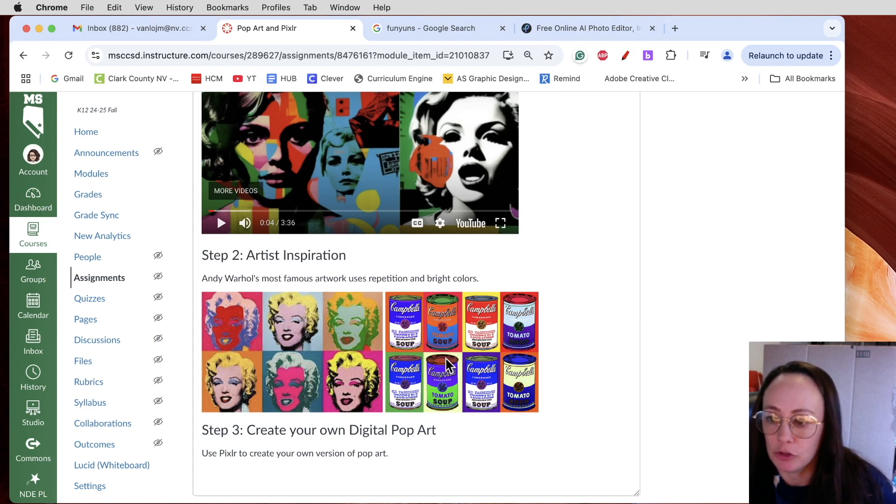
{"action": "scroll", "coordinate": [452, 362], "scroll_direction": "down", "scroll_amount": 3}
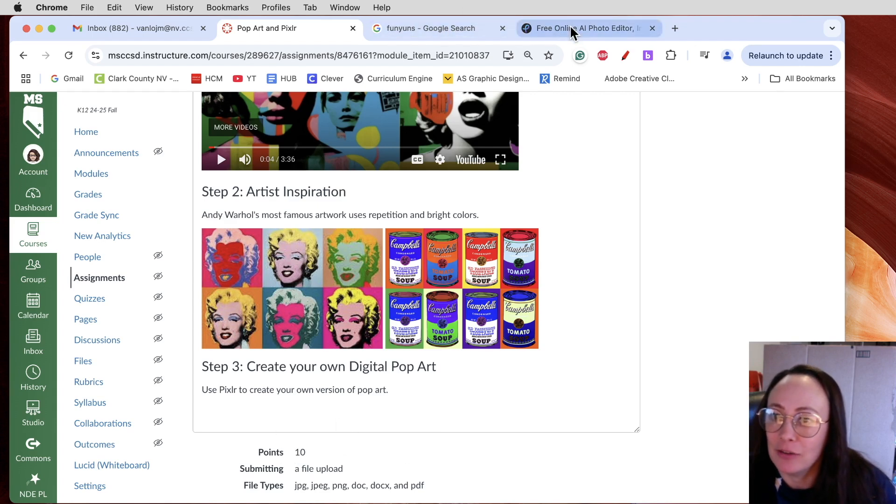
{"action": "scroll", "coordinate": [476, 368], "scroll_direction": "up", "scroll_amount": 3}
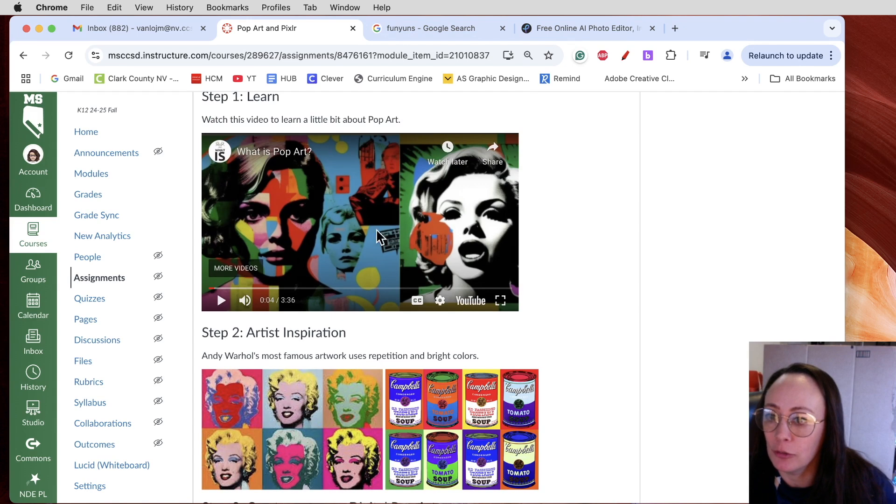
{"action": "scroll", "coordinate": [379, 233], "scroll_direction": "down", "scroll_amount": 2}
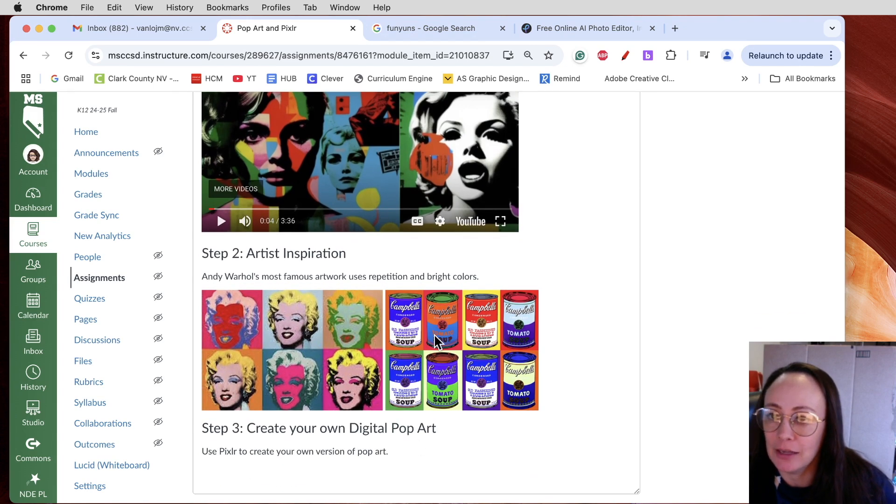
{"action": "left_click", "coordinate": [426, 35]}
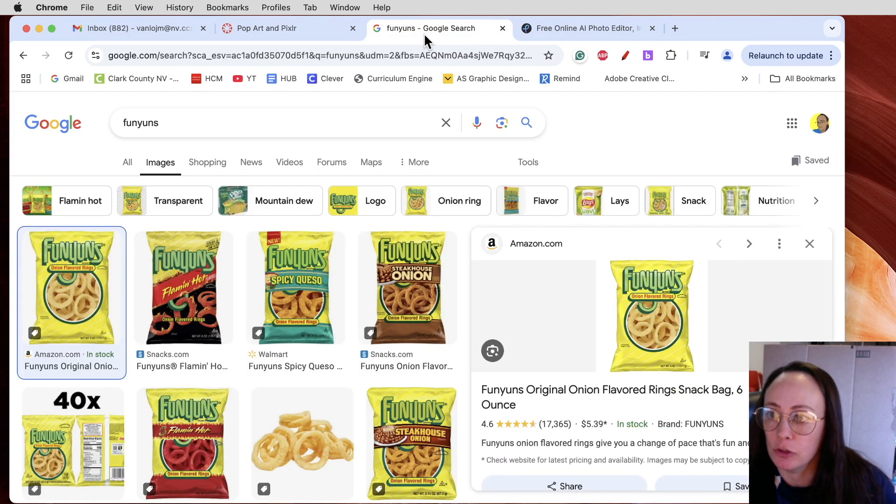
{"action": "left_click", "coordinate": [675, 29]}
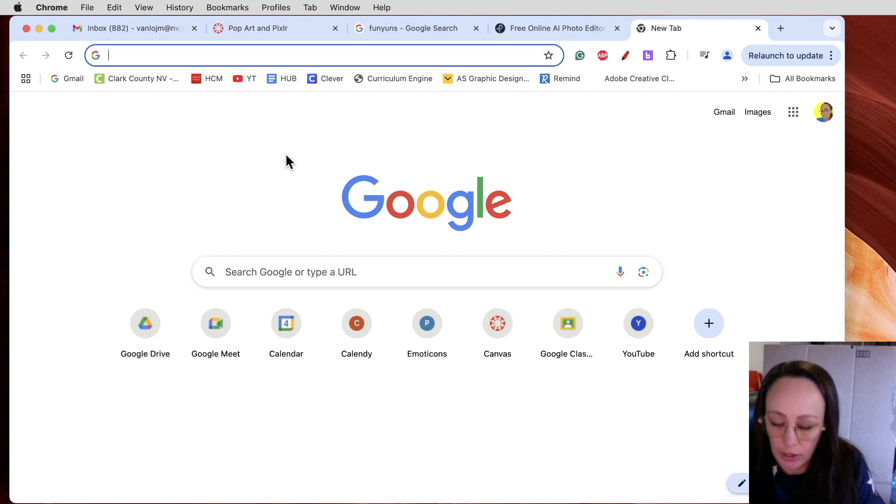
{"action": "left_click", "coordinate": [439, 30]}
{"action": "middle_click", "coordinate": [693, 30]}
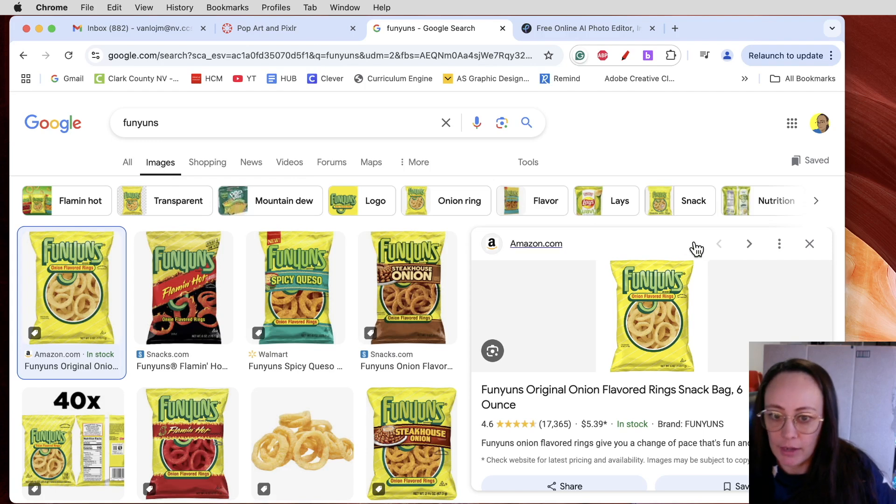
Compare the original, Flamin' Hot and Spicy Queso Funyuns bag images, ending on the preview of the original bag from Amazon.
{"action": "left_click", "coordinate": [808, 244]}
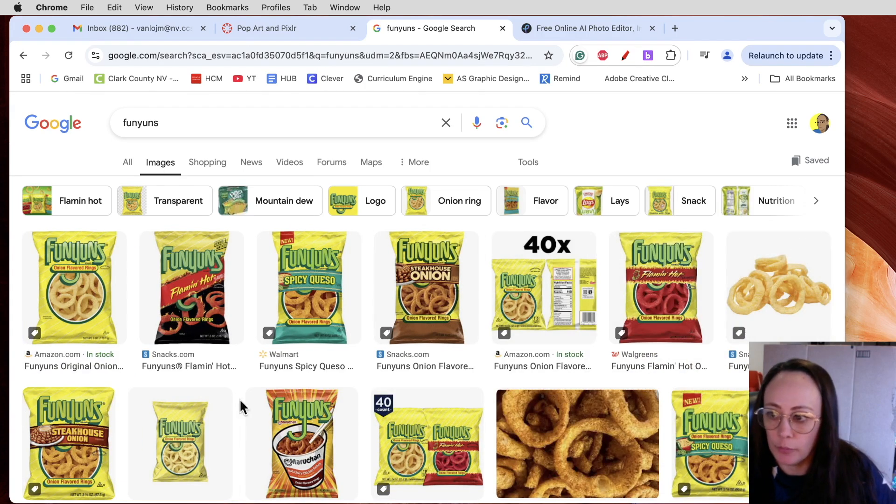
{"action": "left_click", "coordinate": [71, 289]}
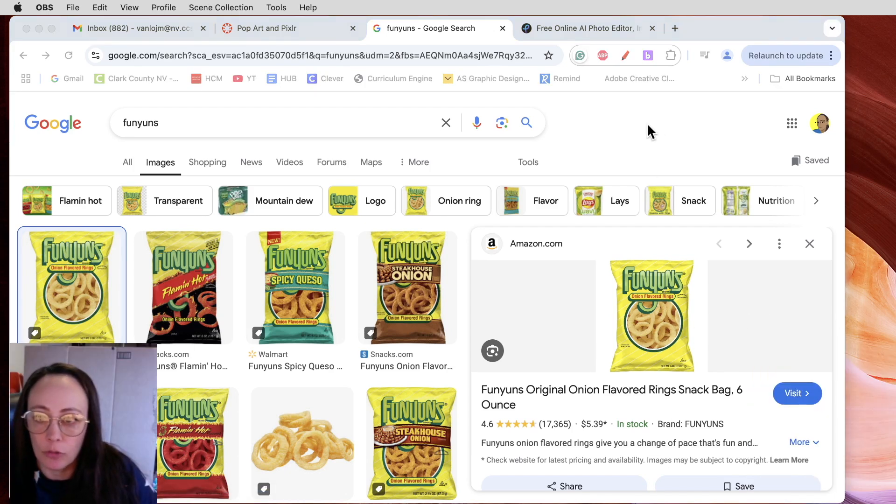
{"action": "left_click", "coordinate": [677, 242]}
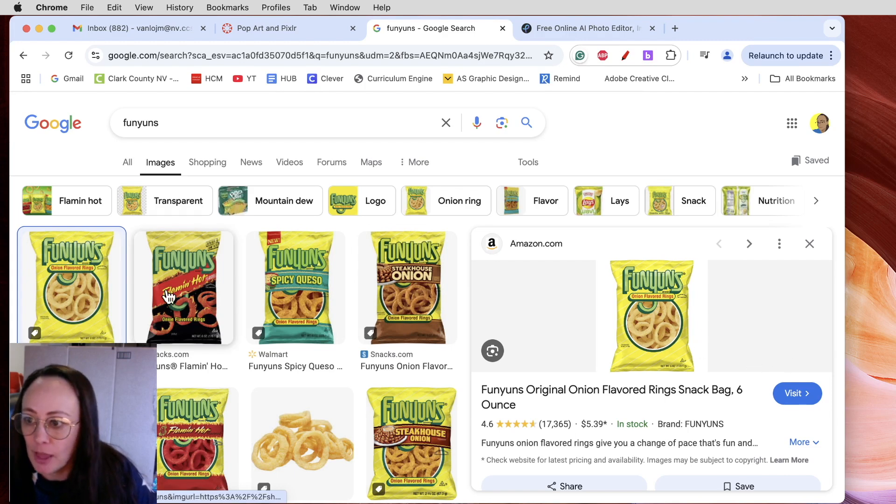
{"action": "left_click", "coordinate": [210, 317]}
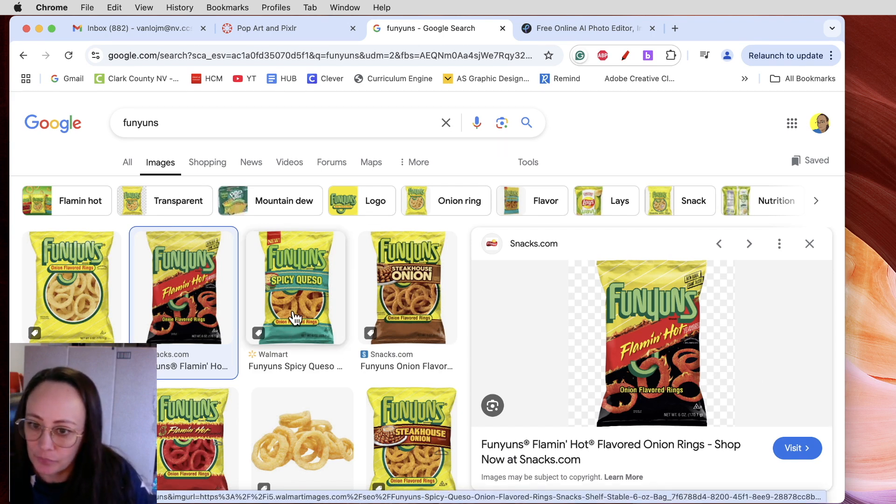
{"action": "left_click", "coordinate": [287, 336]}
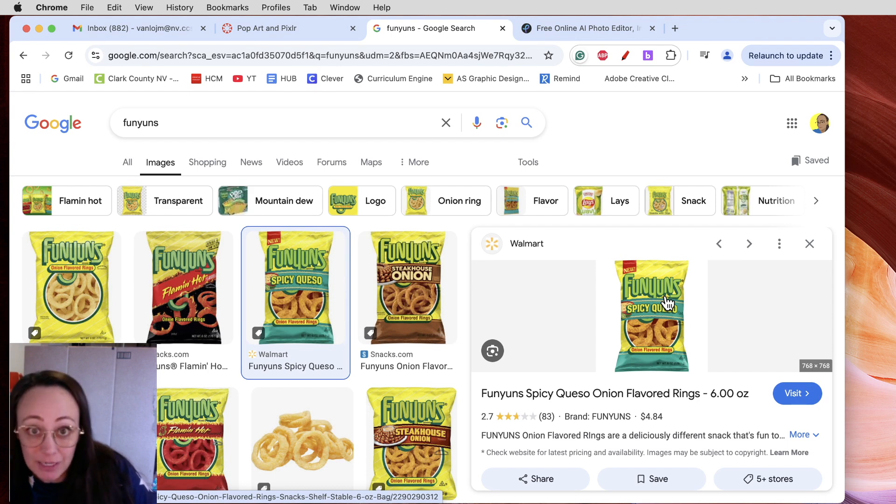
{"action": "left_click", "coordinate": [102, 290]}
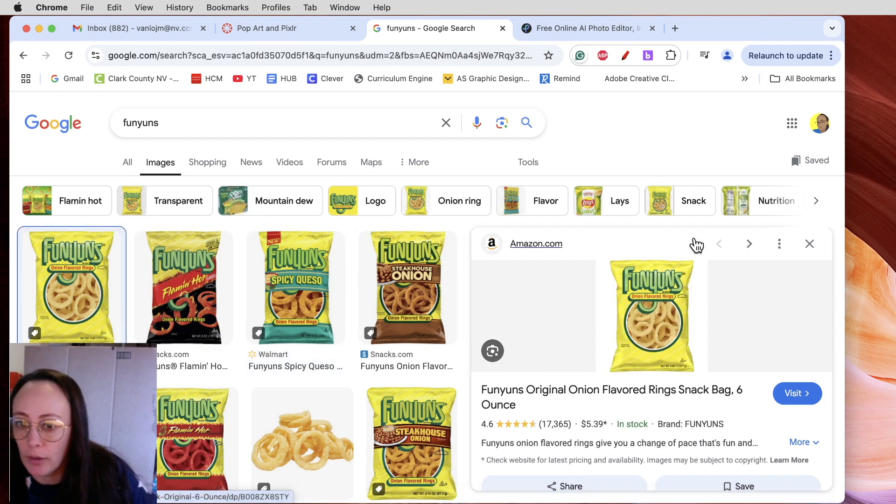
Save the previewed original Funyuns bag image to the desktop.
{"action": "right_click", "coordinate": [683, 330]}
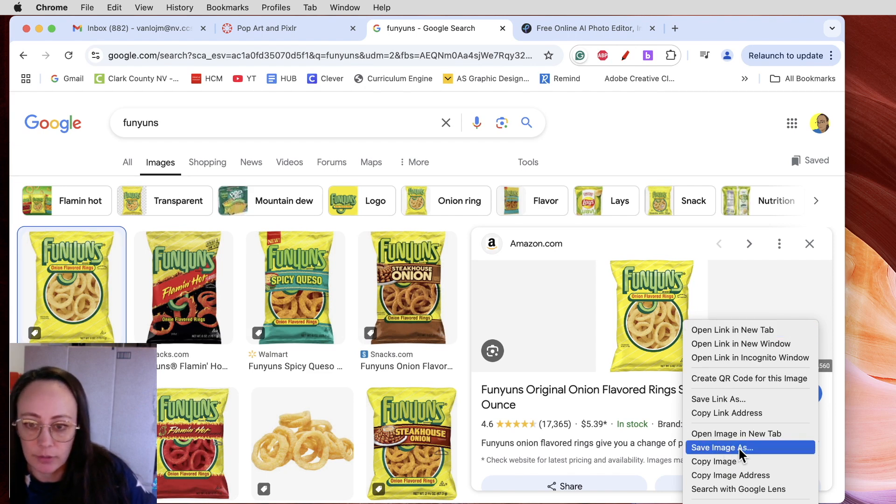
{"action": "left_click", "coordinate": [769, 289]}
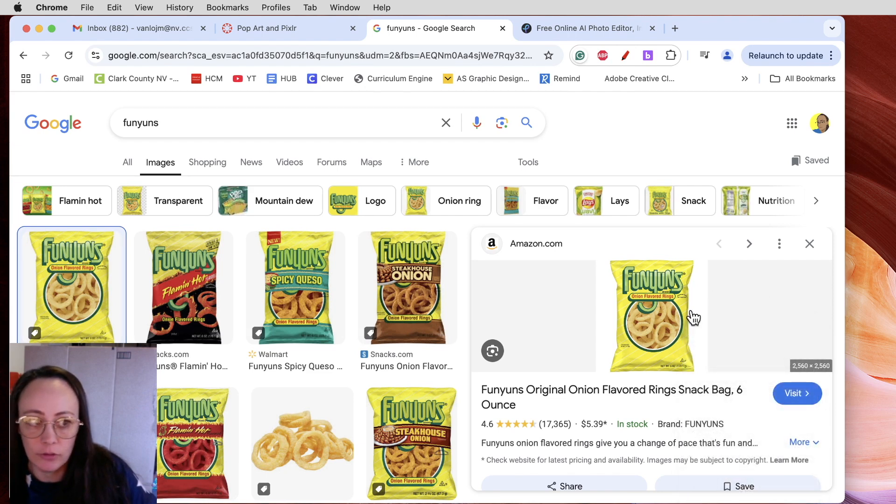
{"action": "left_click_drag", "start_coordinate": [655, 334], "coordinate": [862, 322]}
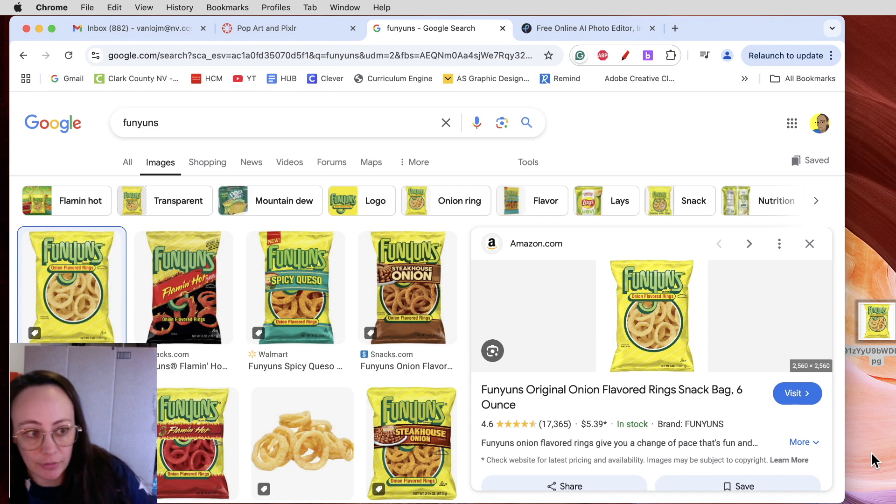
{"action": "right_click", "coordinate": [646, 315]}
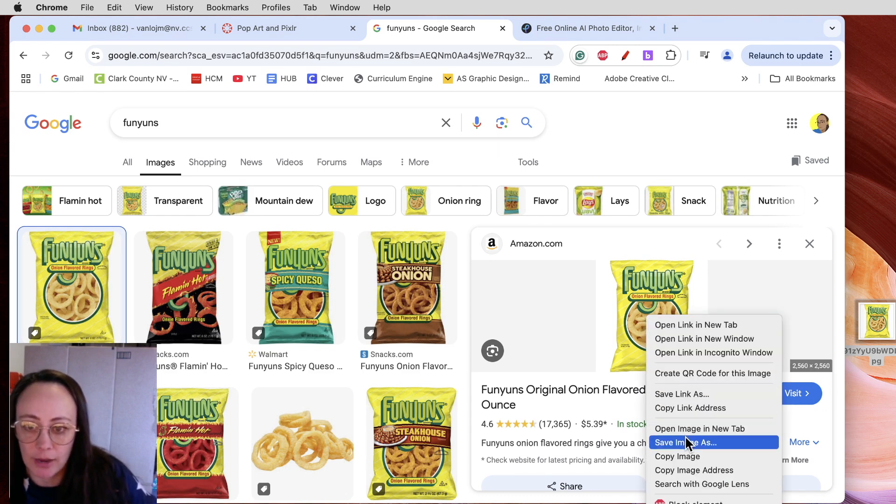
{"action": "left_click", "coordinate": [637, 255]}
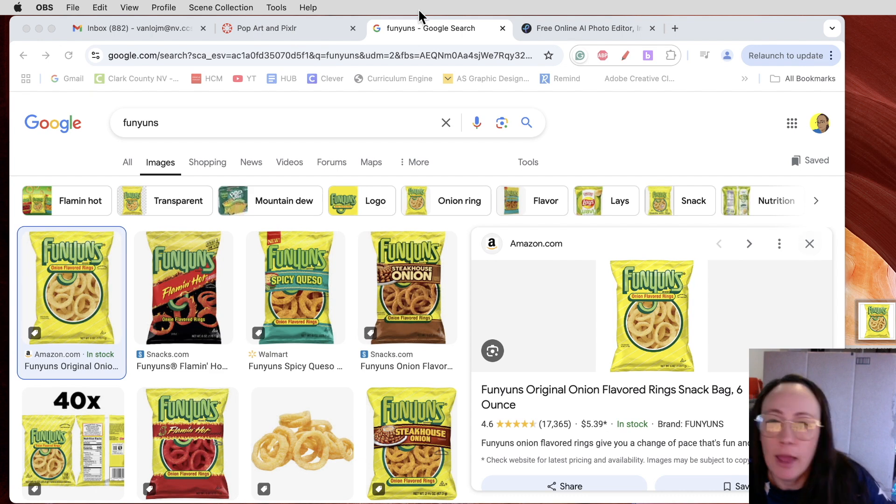
Look over the editing tools on the Pixlr home page and the Pixlr mention in the assignment's Step 3.
{"action": "left_click", "coordinate": [552, 30]}
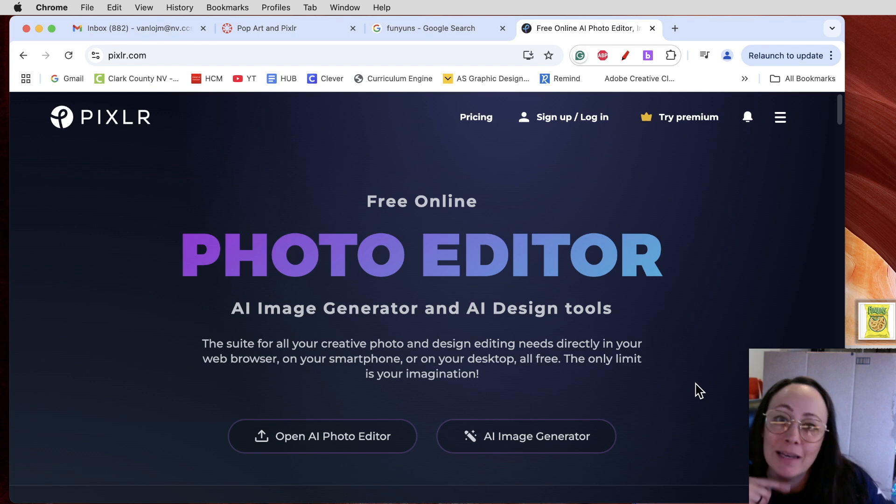
{"action": "scroll", "coordinate": [585, 336], "scroll_direction": "down", "scroll_amount": 4}
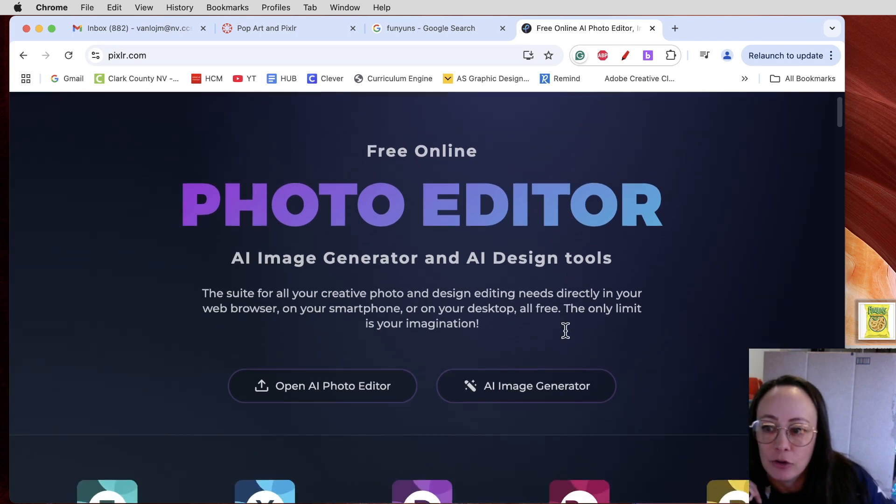
{"action": "scroll", "coordinate": [565, 330], "scroll_direction": "down", "scroll_amount": 4}
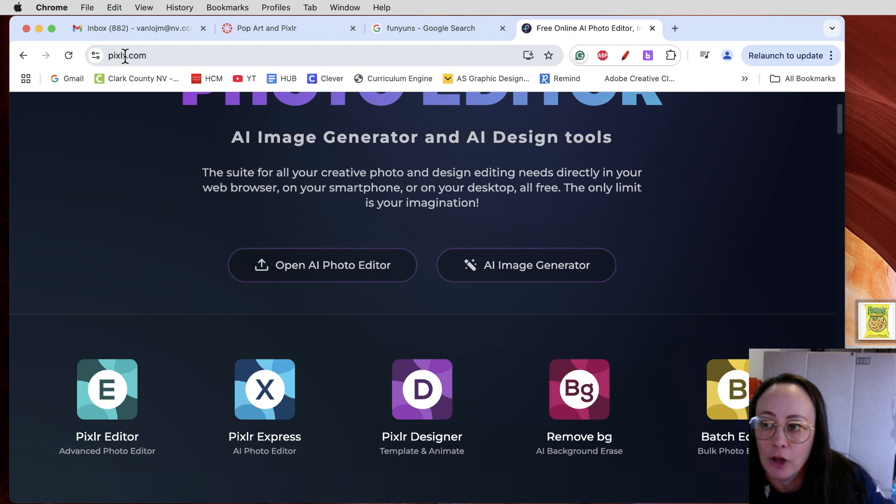
{"action": "left_click", "coordinate": [315, 34]}
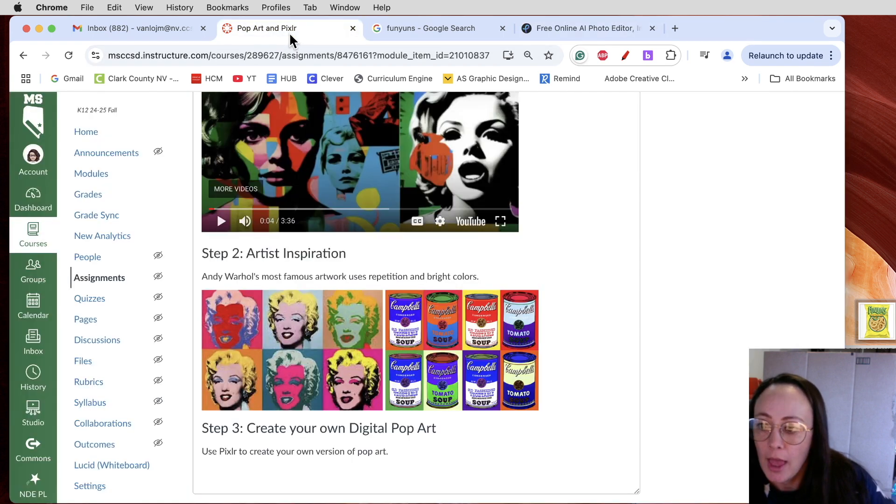
{"action": "left_click_drag", "start_coordinate": [215, 451], "coordinate": [243, 451]}
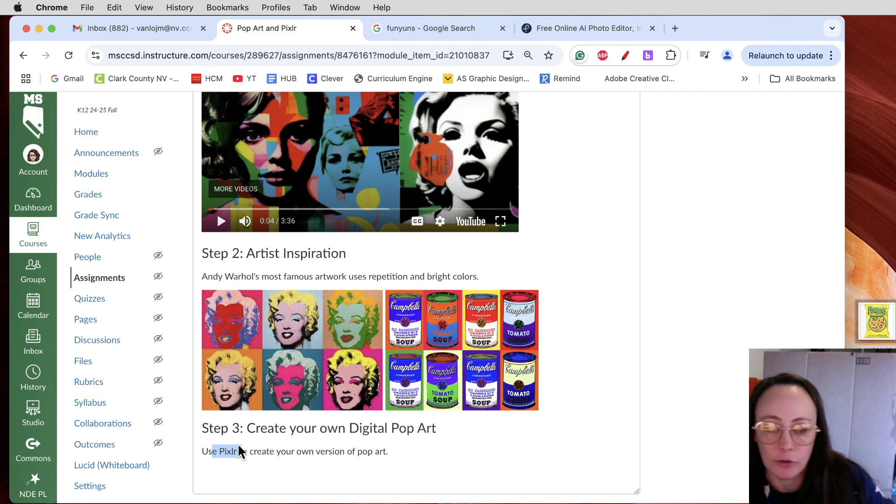
Launch Pixlr Editor from the Pixlr home page and create a blank 1920 x 1080 px document named LastName-First-Pop-Art.
{"action": "left_click", "coordinate": [578, 30]}
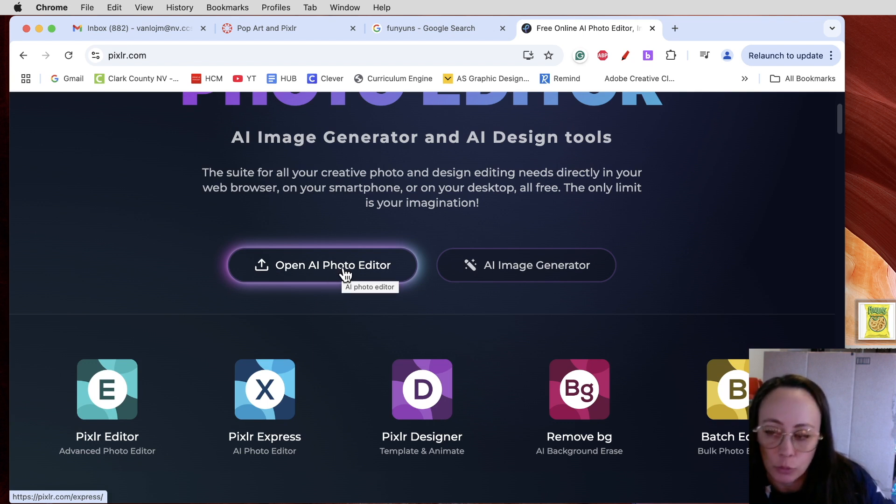
{"action": "left_click", "coordinate": [106, 395]}
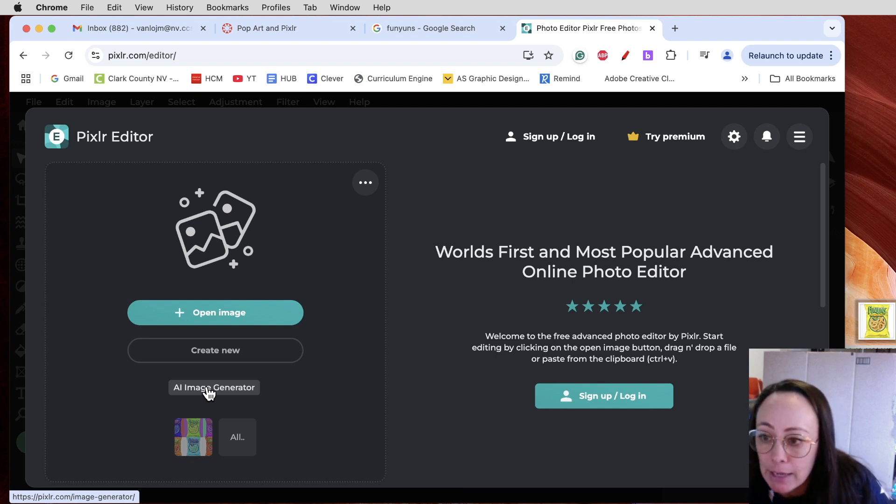
{"action": "left_click", "coordinate": [212, 356]}
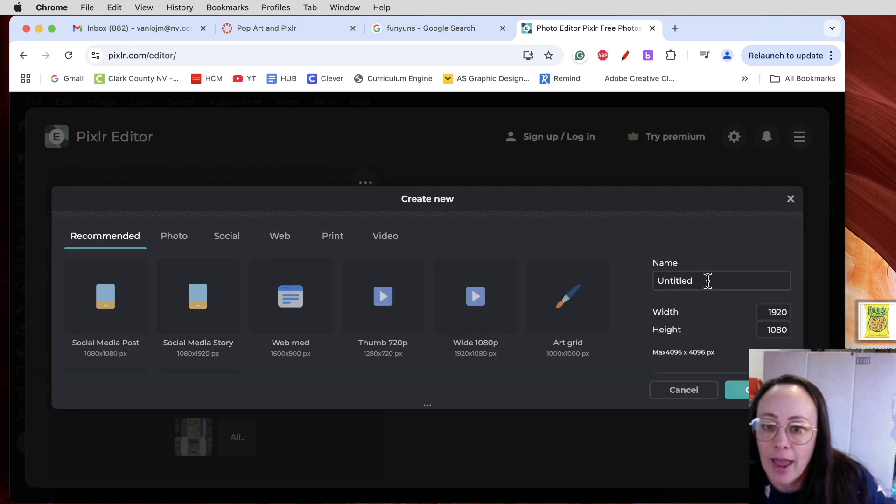
{"action": "left_click_drag", "start_coordinate": [702, 288], "coordinate": [646, 280]}
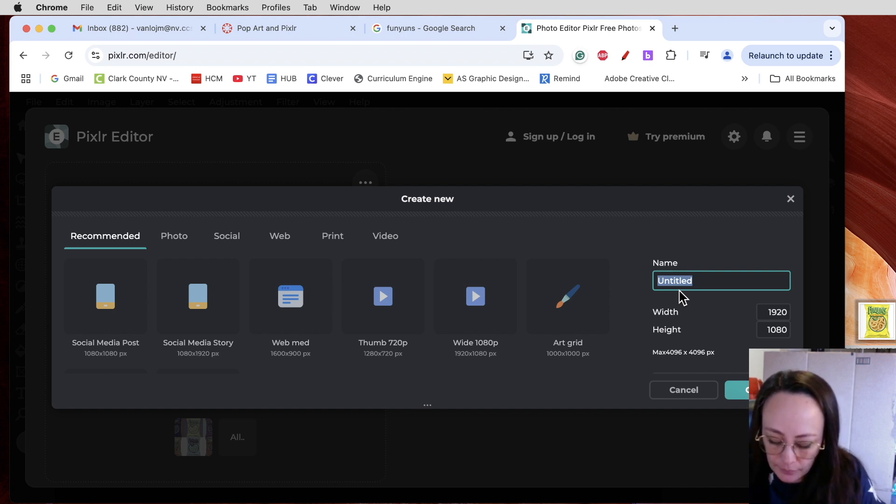
{"action": "type", "text": "LastN"}
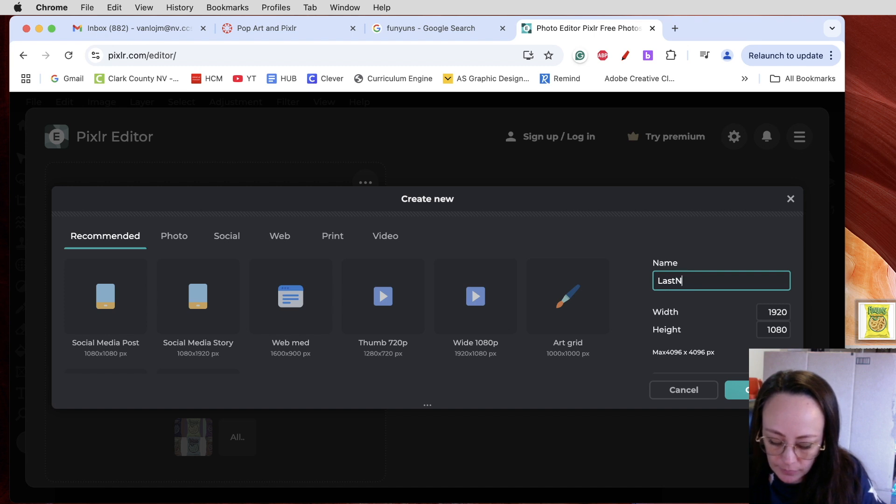
{"action": "type", "text": "ame-First-Pop-Art"}
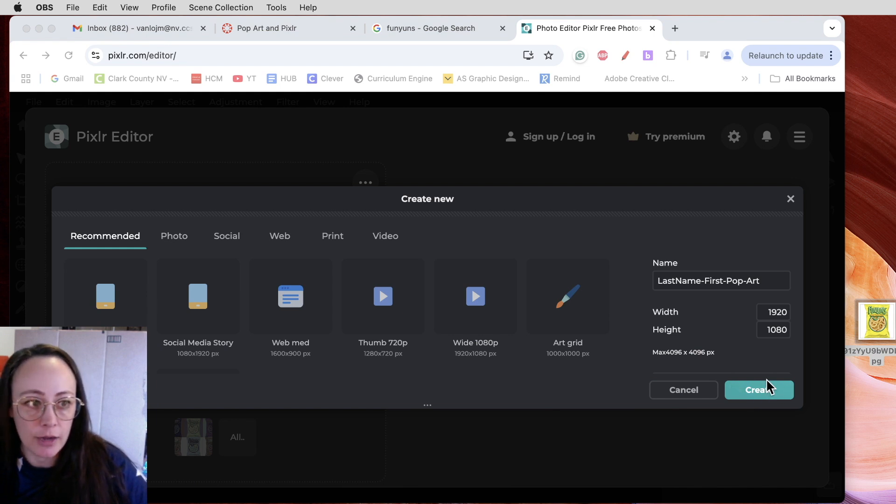
{"action": "left_click", "coordinate": [766, 395]}
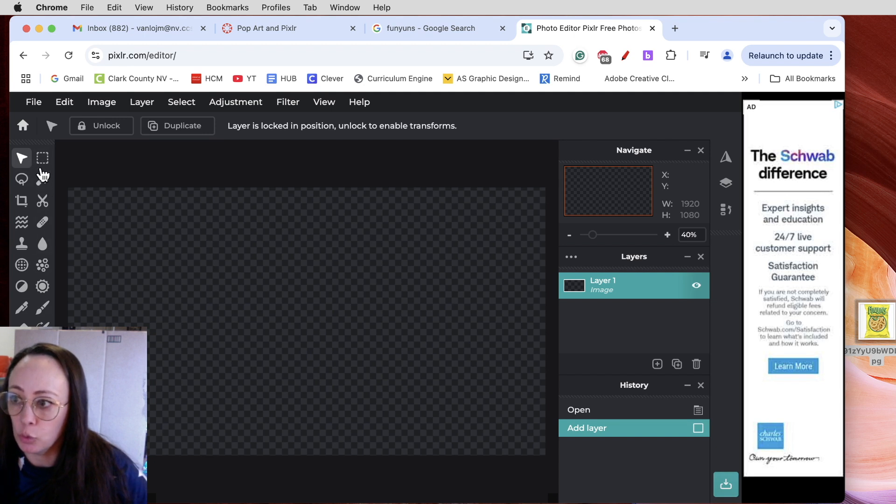
{"action": "left_click", "coordinate": [101, 107]}
{"action": "left_click", "coordinate": [137, 105]}
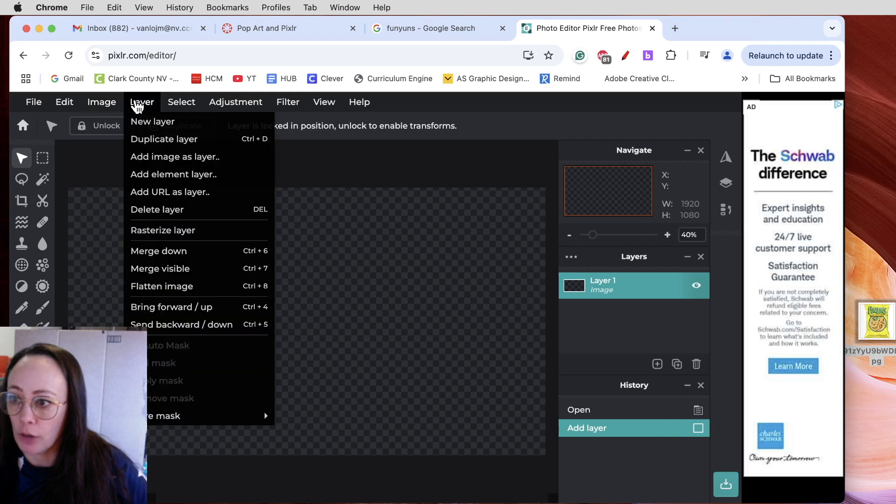
{"action": "left_click", "coordinate": [181, 105]}
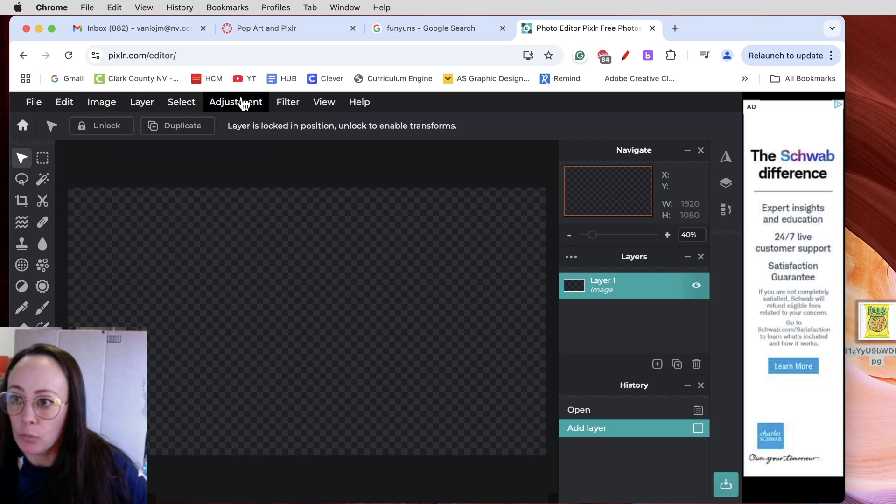
{"action": "left_click", "coordinate": [240, 103]}
{"action": "left_click", "coordinate": [240, 102]}
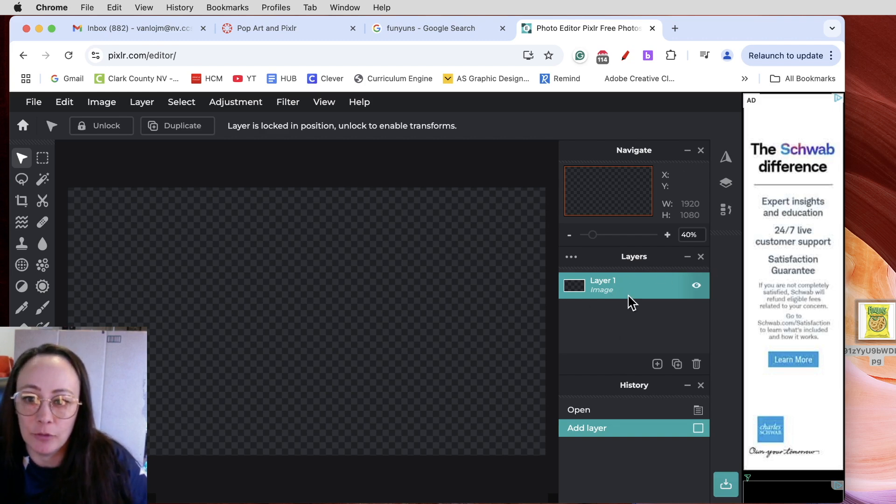
{"action": "mouse_move", "coordinate": [631, 293]}
{"action": "left_mouse_down"}
{"action": "mouse_move", "coordinate": [629, 326]}
{"action": "mouse_move", "coordinate": [632, 282]}
{"action": "left_mouse_up"}
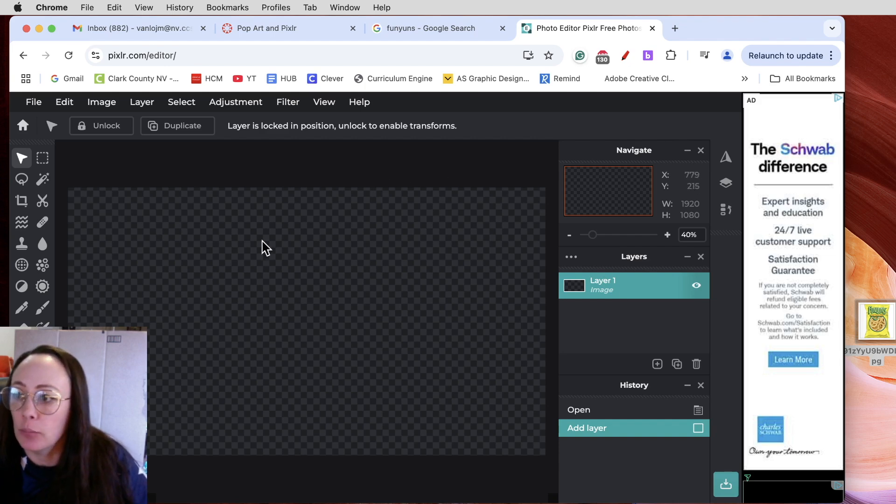
Add the saved Funyuns bag image 91zYyU9bWDL.jpg to the document as a new image layer.
{"action": "left_click", "coordinate": [142, 103]}
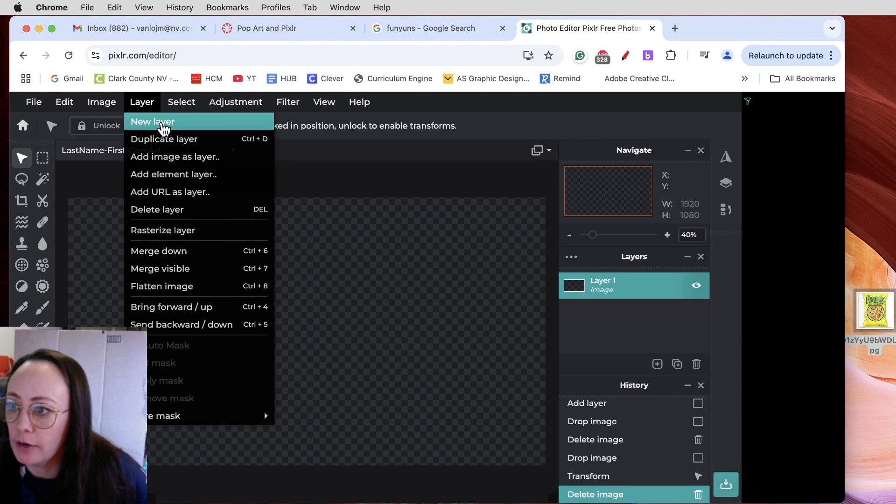
{"action": "left_click", "coordinate": [169, 159]}
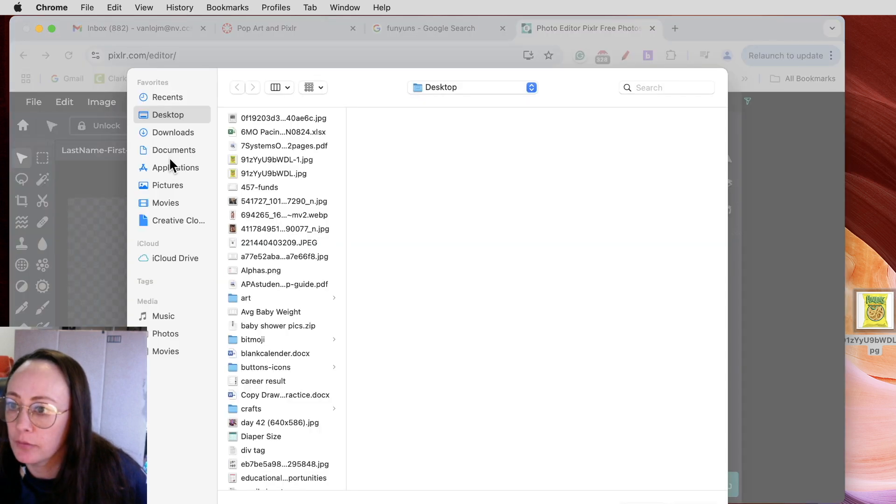
{"action": "left_click", "coordinate": [270, 163]}
{"action": "left_click", "coordinate": [271, 176]}
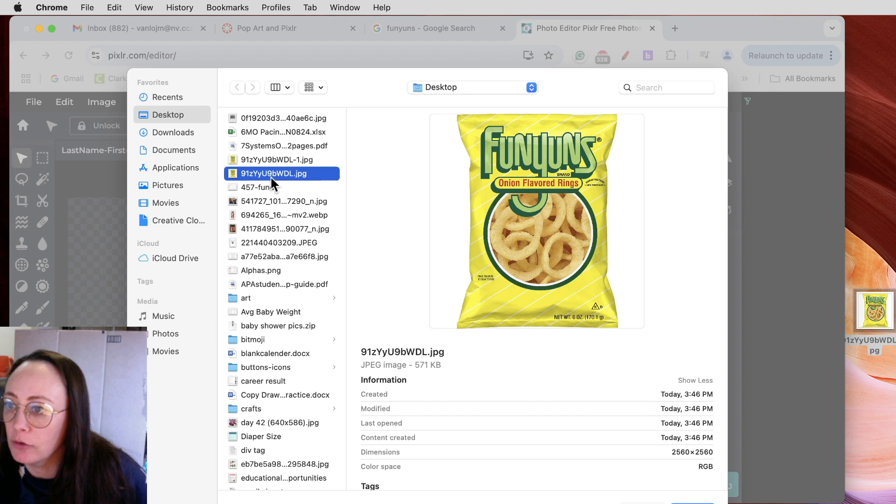
{"action": "left_click", "coordinate": [166, 97]}
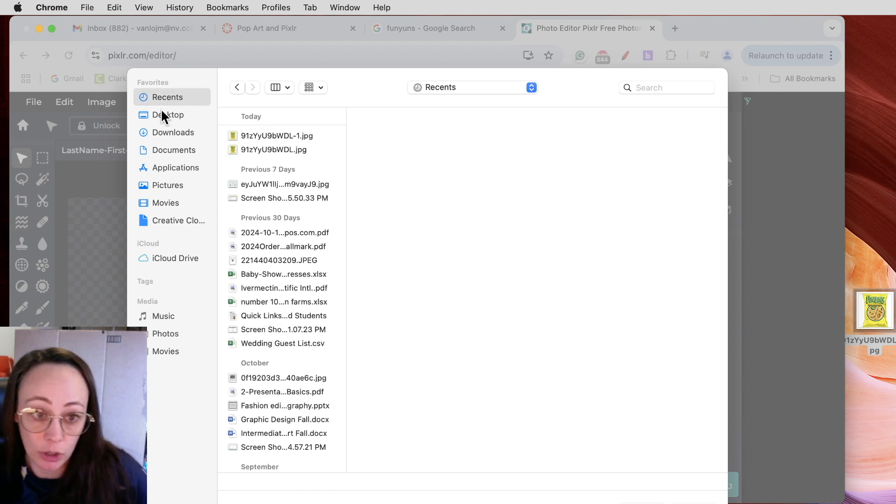
{"action": "left_click", "coordinate": [271, 148]}
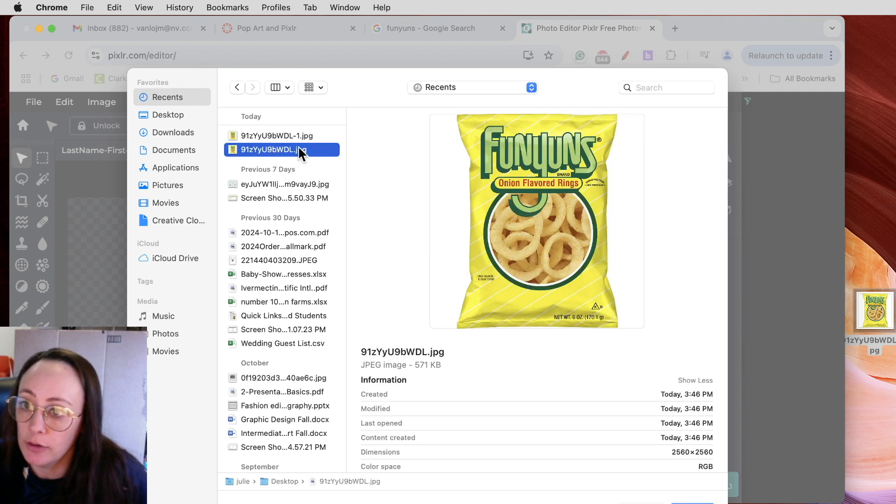
{"action": "left_click", "coordinate": [694, 499]}
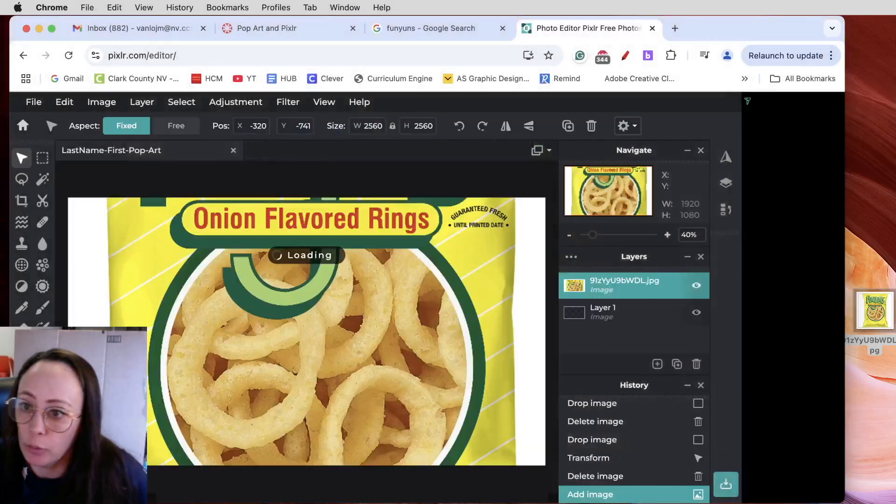
Shrink the Funyuns bag image to 542 x 542 px and place it in the canvas's upper-left corner at X 0, Y 0.
{"action": "left_click", "coordinate": [138, 195]}
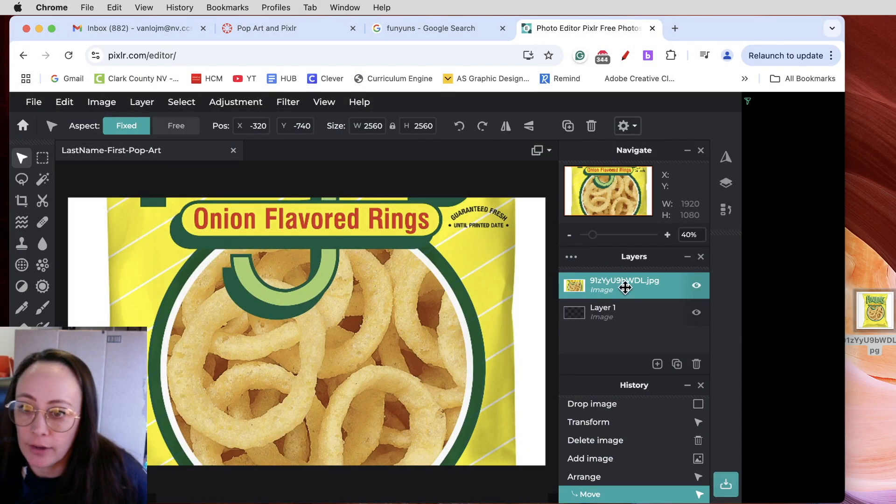
{"action": "left_click_drag", "start_coordinate": [256, 266], "coordinate": [320, 420]}
{"action": "left_click_drag", "start_coordinate": [105, 205], "coordinate": [303, 346]}
{"action": "left_click_drag", "start_coordinate": [364, 428], "coordinate": [206, 269]}
{"action": "left_click_drag", "start_coordinate": [129, 230], "coordinate": [356, 376]}
{"action": "left_click_drag", "start_coordinate": [426, 472], "coordinate": [214, 224]}
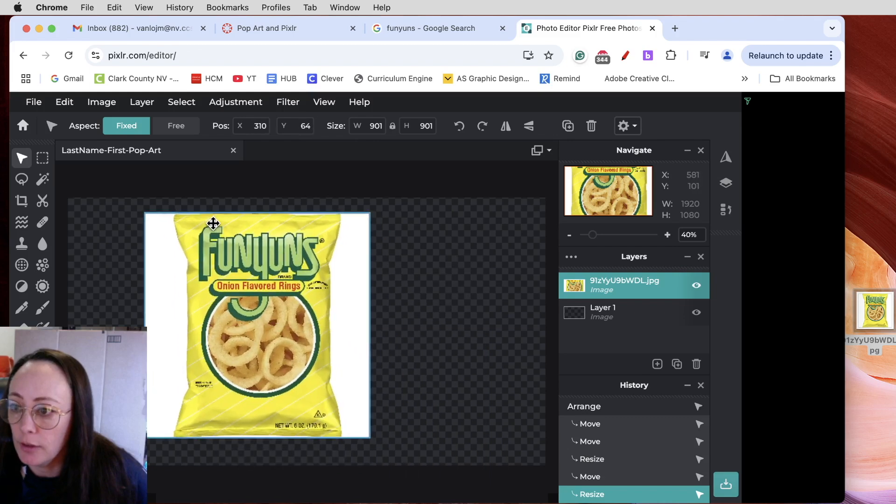
{"action": "left_click_drag", "start_coordinate": [142, 208], "coordinate": [233, 294]}
{"action": "left_click_drag", "start_coordinate": [317, 370], "coordinate": [153, 266]}
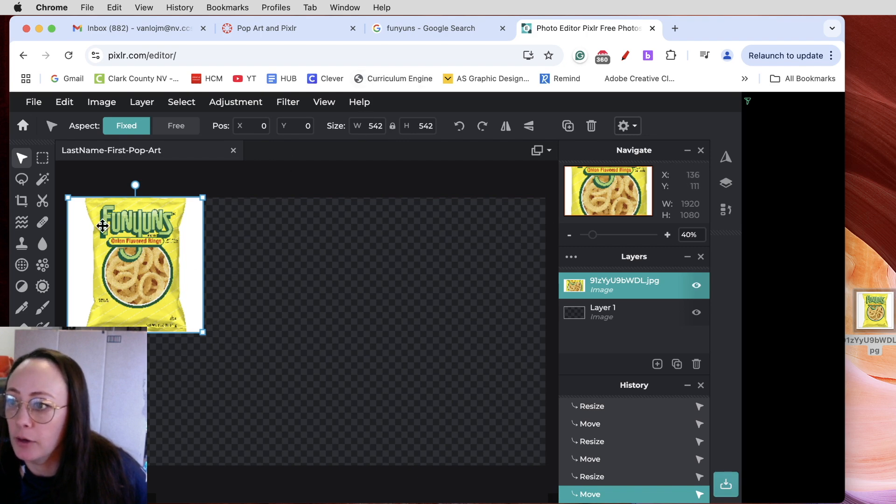
Check the Warhol repetition examples in the assignment's Step 2, and apply the Funyuns image's transform back in Pixlr Editor.
{"action": "left_click", "coordinate": [254, 29]}
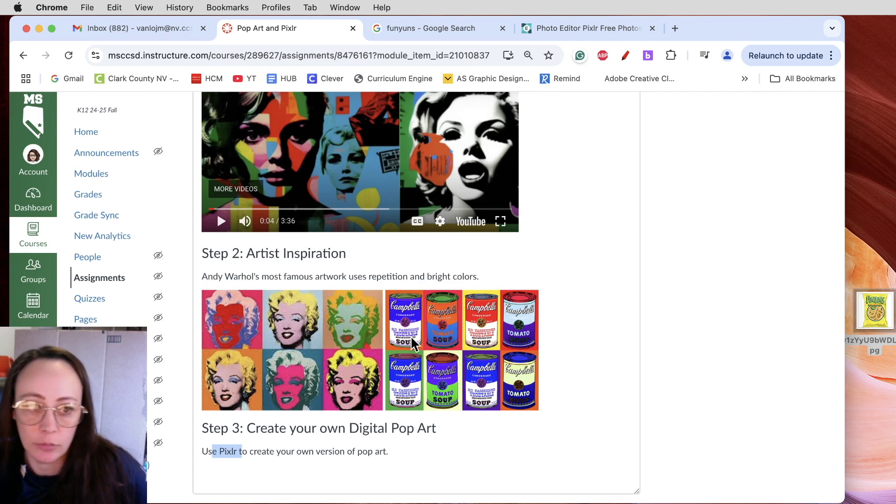
{"action": "left_click", "coordinate": [545, 31]}
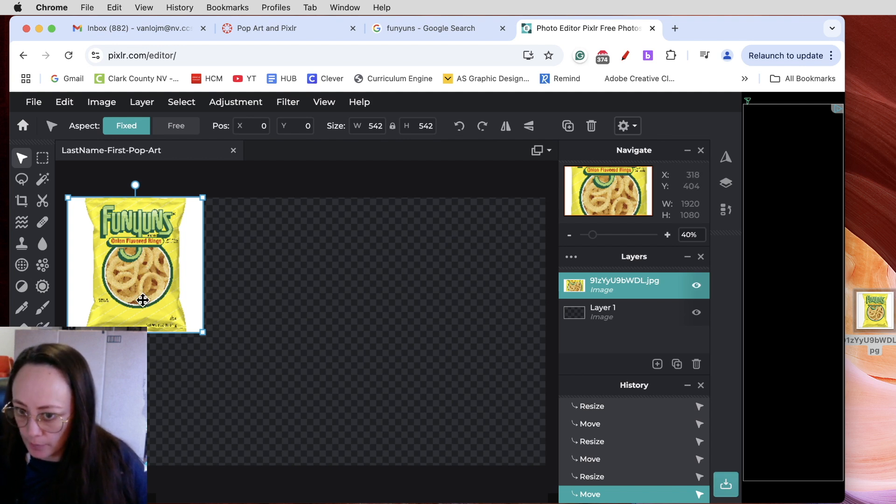
{"action": "key", "text": "Return"}
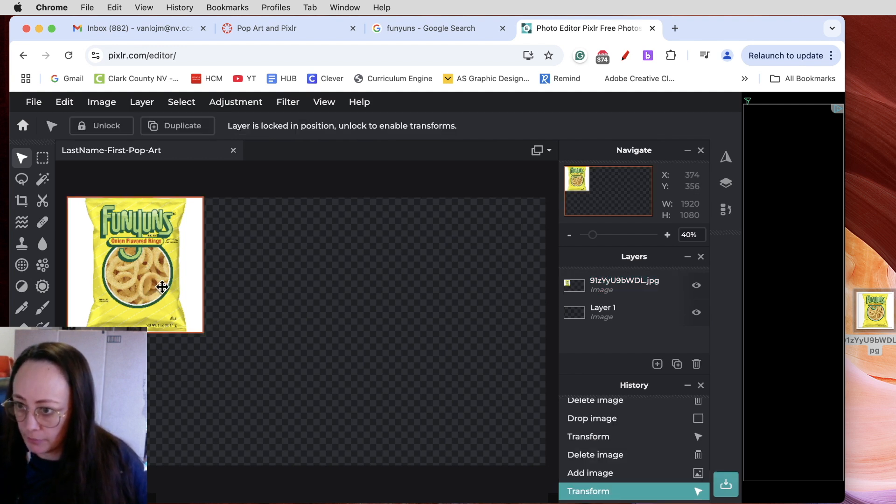
{"action": "right_click", "coordinate": [138, 280]}
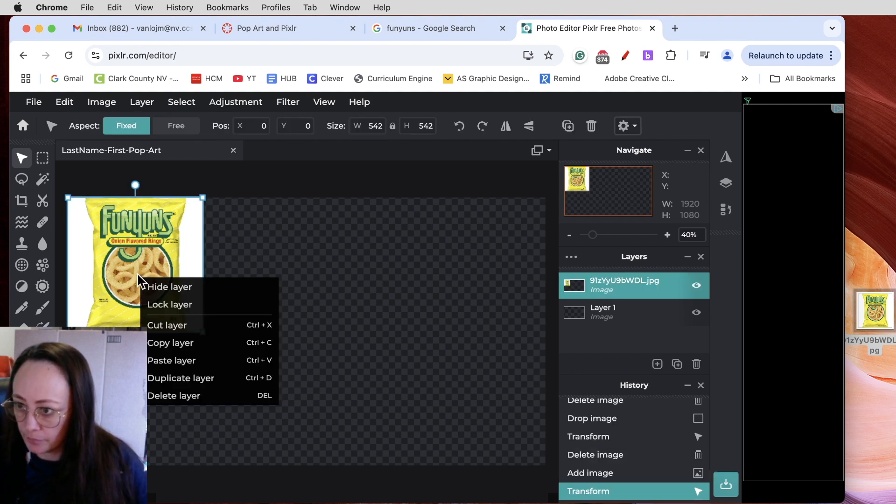
{"action": "left_click", "coordinate": [184, 342]}
{"action": "left_click", "coordinate": [248, 315]}
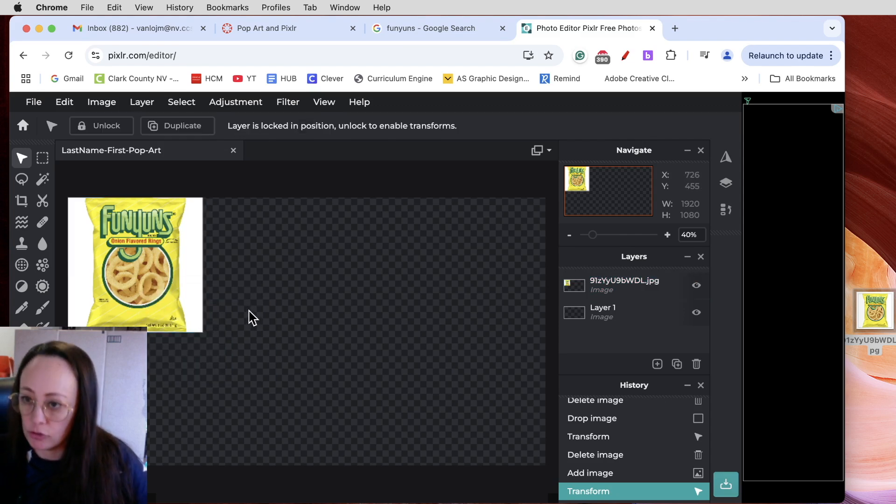
{"action": "key", "text": "super+v"}
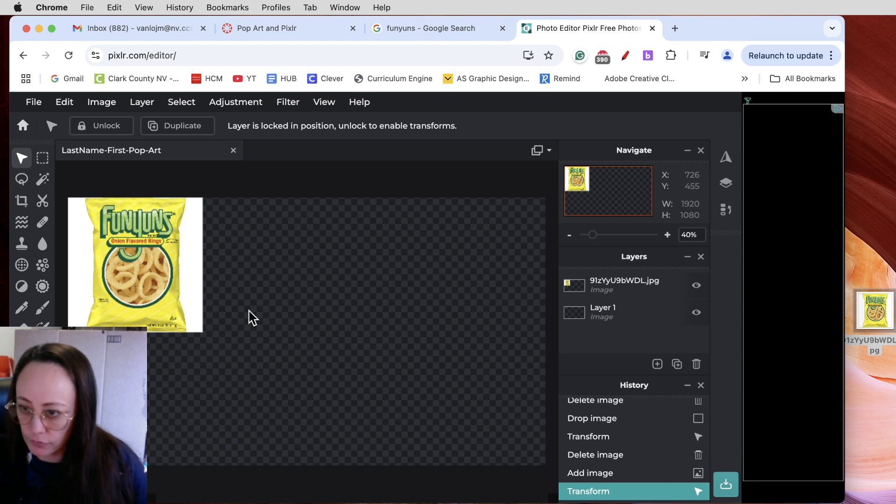
{"action": "left_click", "coordinate": [658, 364]}
{"action": "key", "text": "Delete"}
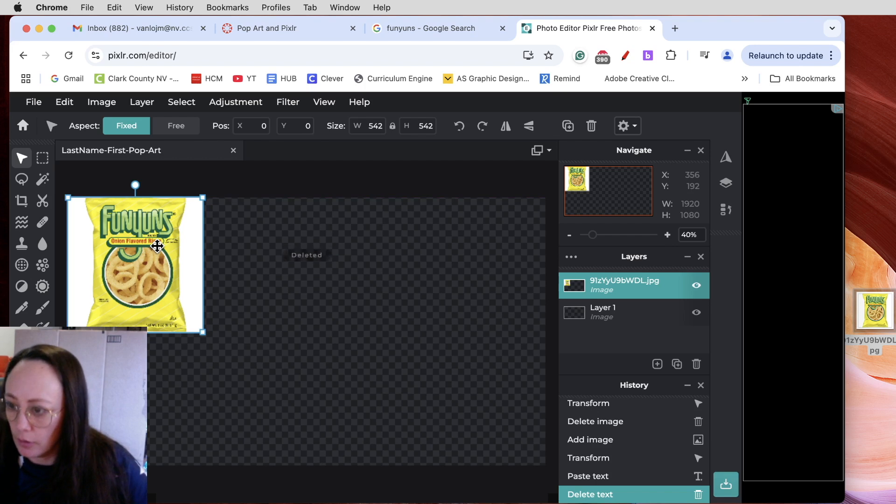
Copy the Funyuns bag layer and paste two copies beside it at X 542 and X 1084, completing a three-bag upper row.
{"action": "key", "text": "super+c"}
{"action": "key", "text": "super+v"}
{"action": "left_click_drag", "start_coordinate": [158, 246], "coordinate": [289, 256]}
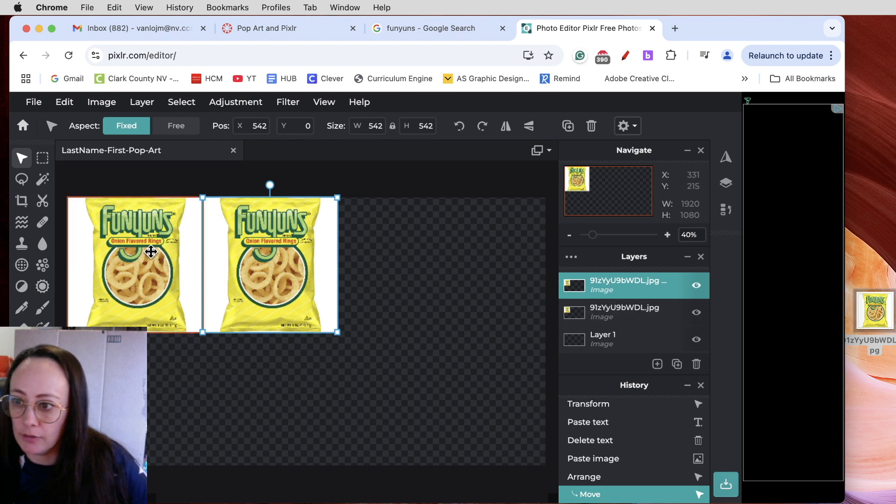
{"action": "key", "text": "super+v"}
{"action": "left_click_drag", "start_coordinate": [132, 273], "coordinate": [402, 274]}
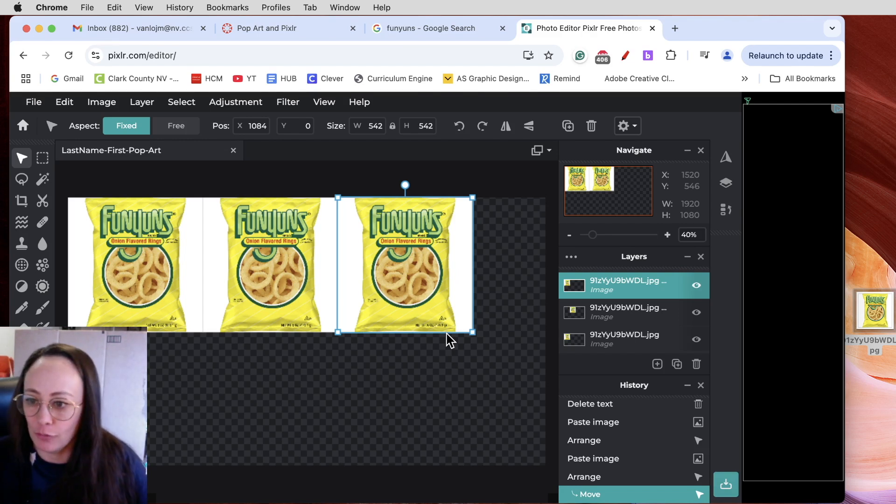
Paste three more bag copies at Y 538, aligned beneath the upper row's three bags to form a second row.
{"action": "key", "text": "cmd+v"}
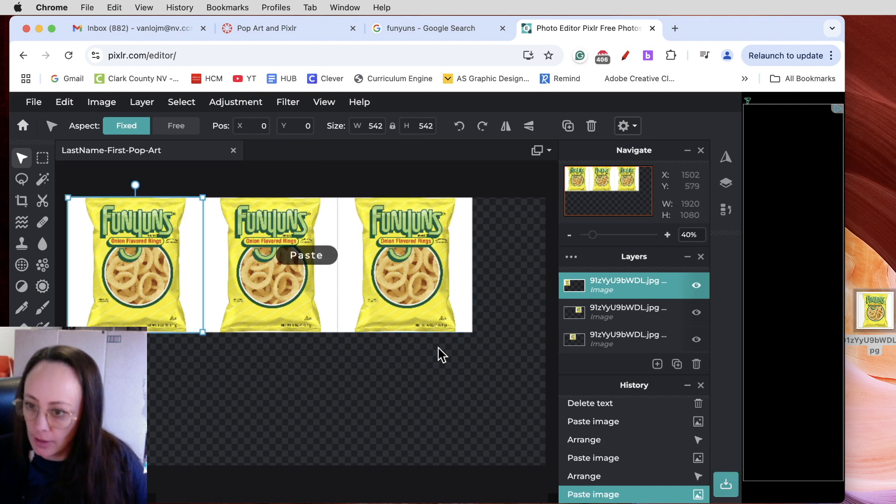
{"action": "left_click_drag", "start_coordinate": [134, 243], "coordinate": [133, 380]}
{"action": "key", "text": "cmd+v"}
{"action": "left_click_drag", "start_coordinate": [132, 229], "coordinate": [267, 362]}
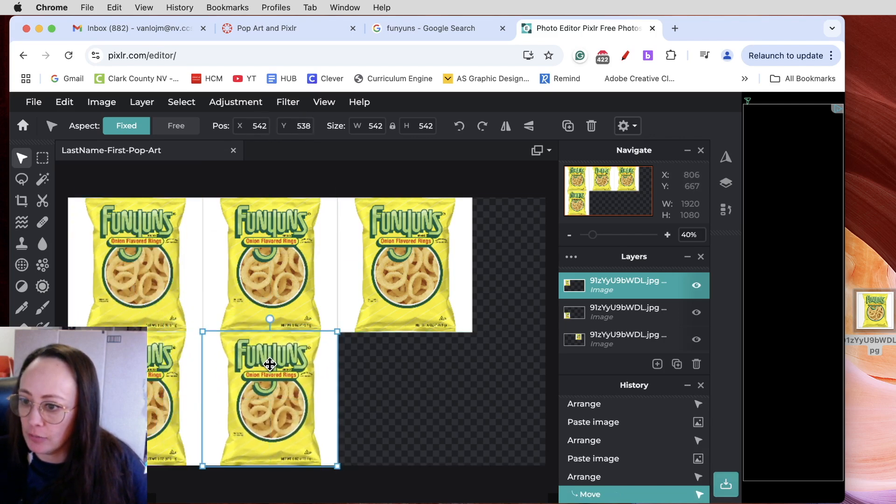
{"action": "key", "text": "super+v"}
{"action": "left_click_drag", "start_coordinate": [180, 290], "coordinate": [429, 395]}
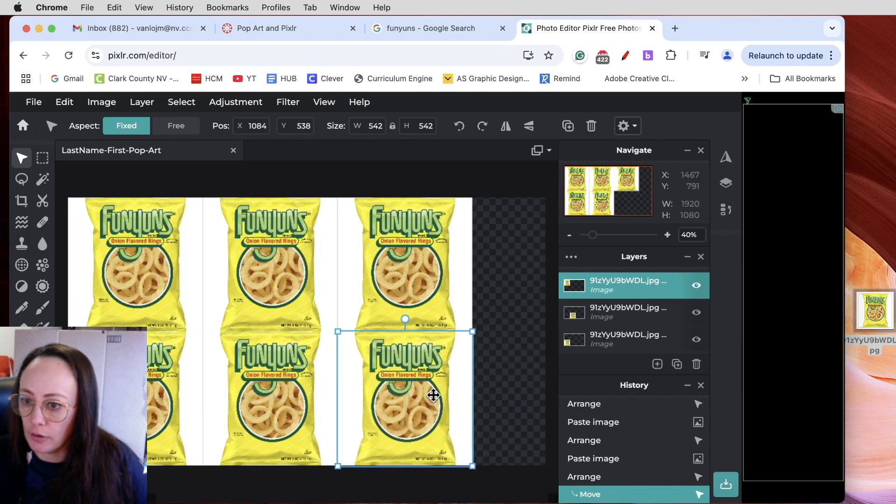
{"action": "left_click", "coordinate": [510, 394]}
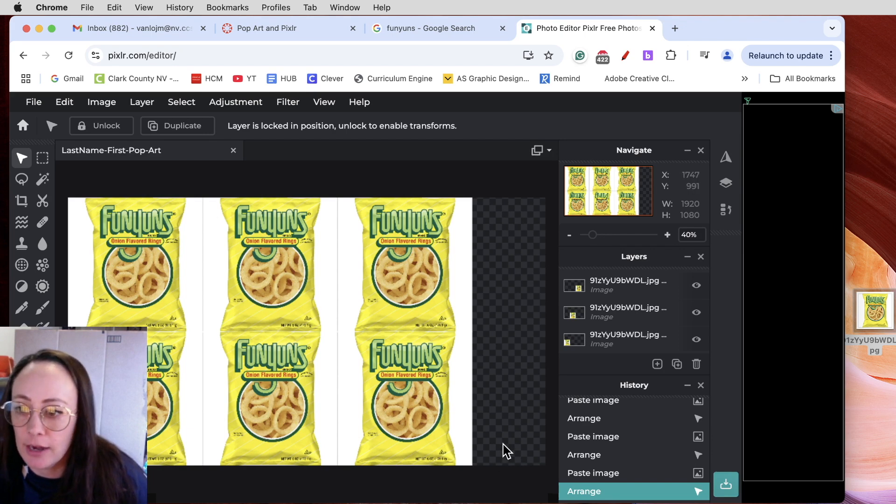
Crop the canvas with a free constraint to 1621 x 1080 px, cutting off the empty strip beside the third column of bags.
{"action": "scroll", "coordinate": [506, 450], "scroll_direction": "down", "scroll_amount": 5}
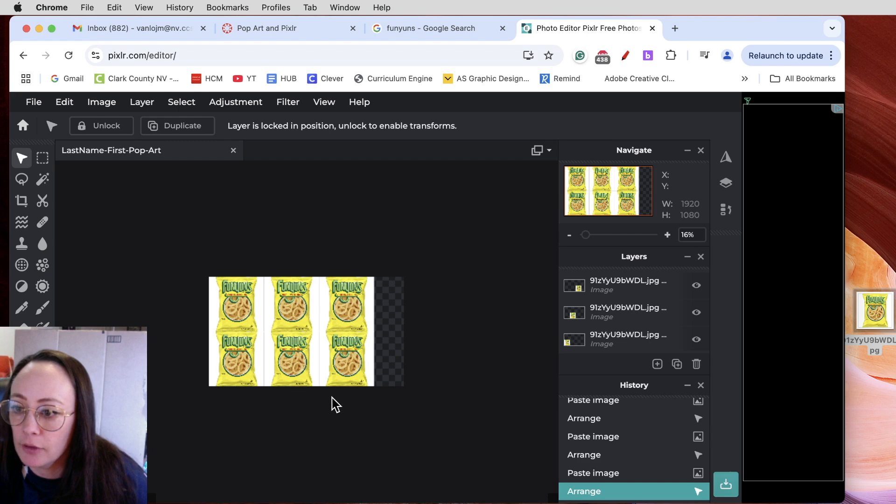
{"action": "scroll", "coordinate": [320, 406], "scroll_direction": "up", "scroll_amount": 5}
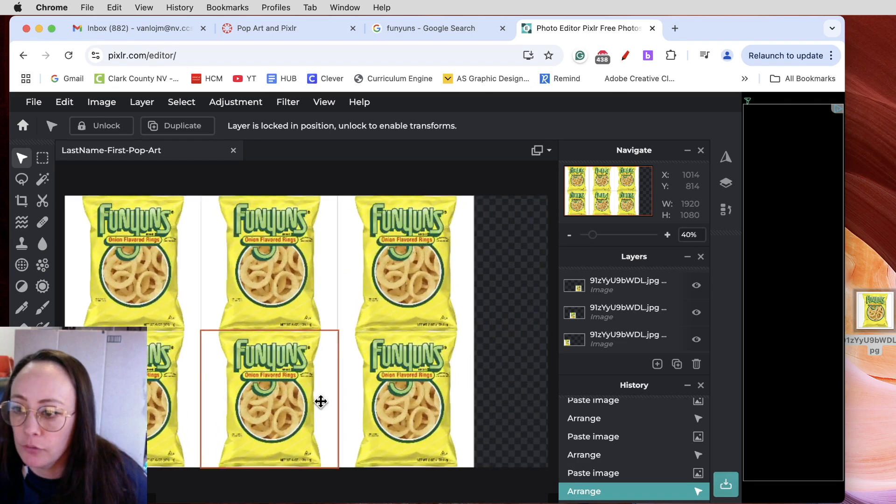
{"action": "scroll", "coordinate": [320, 401], "scroll_direction": "down", "scroll_amount": 2}
{"action": "left_click", "coordinate": [22, 202]}
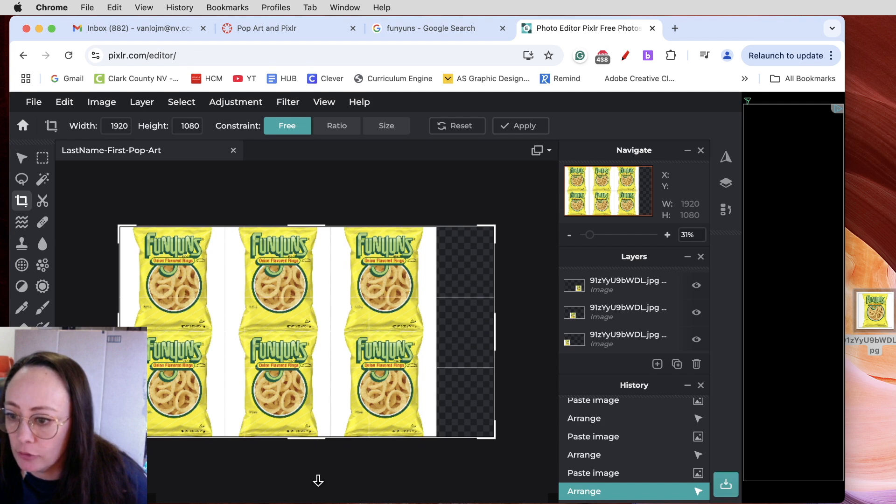
{"action": "left_click_drag", "start_coordinate": [310, 467], "coordinate": [309, 446]}
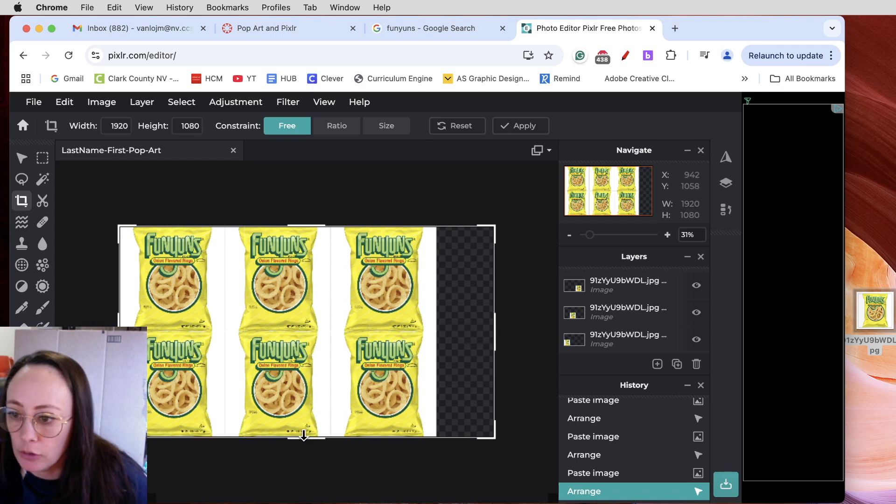
{"action": "left_click_drag", "start_coordinate": [494, 335], "coordinate": [436, 334]}
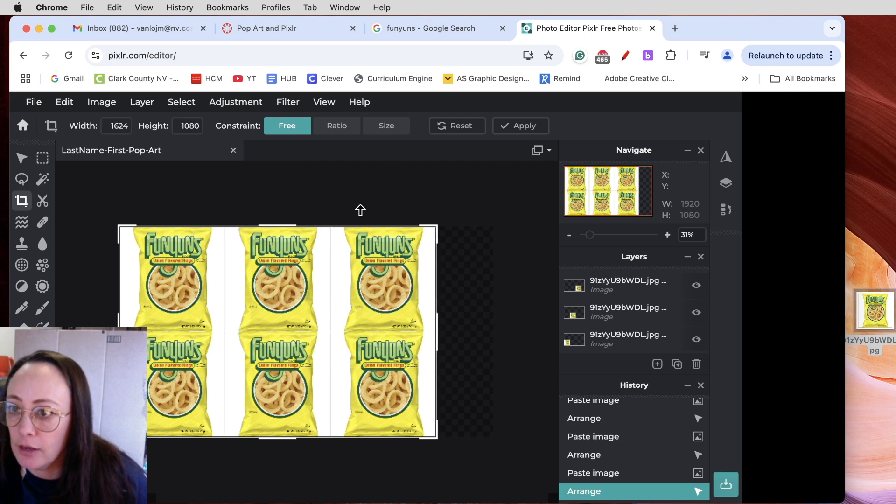
{"action": "left_click_drag", "start_coordinate": [437, 439], "coordinate": [459, 455]}
{"action": "left_click", "coordinate": [354, 131]}
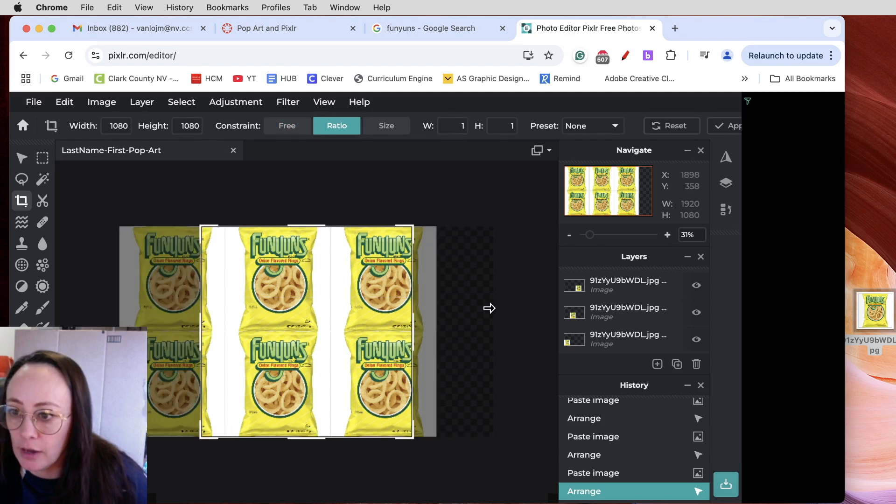
{"action": "left_click", "coordinate": [283, 126]}
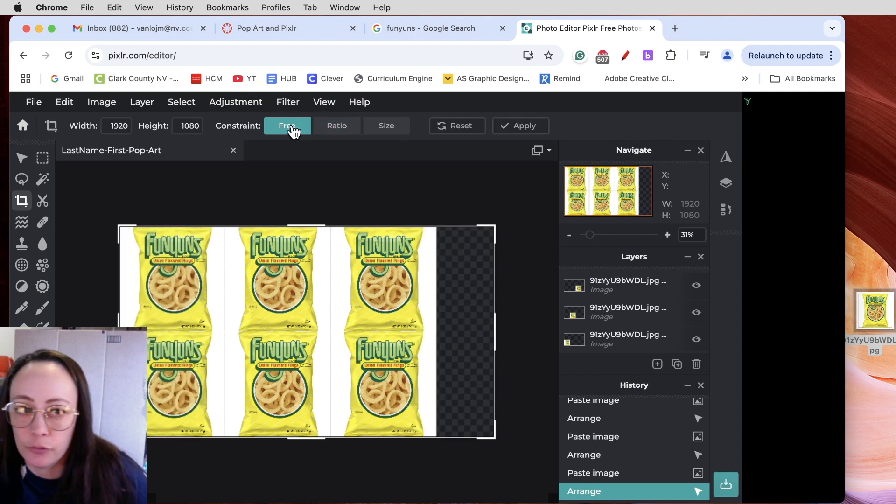
{"action": "left_click_drag", "start_coordinate": [495, 335], "coordinate": [437, 336]}
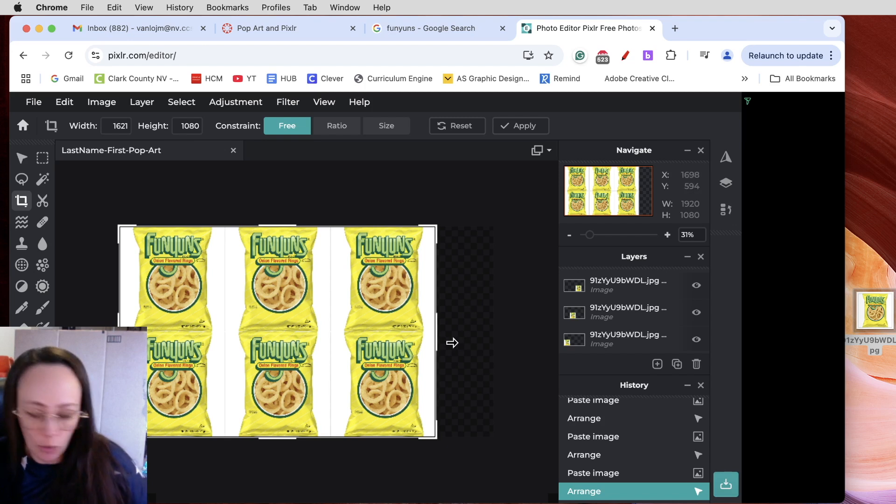
{"action": "key", "text": "Return"}
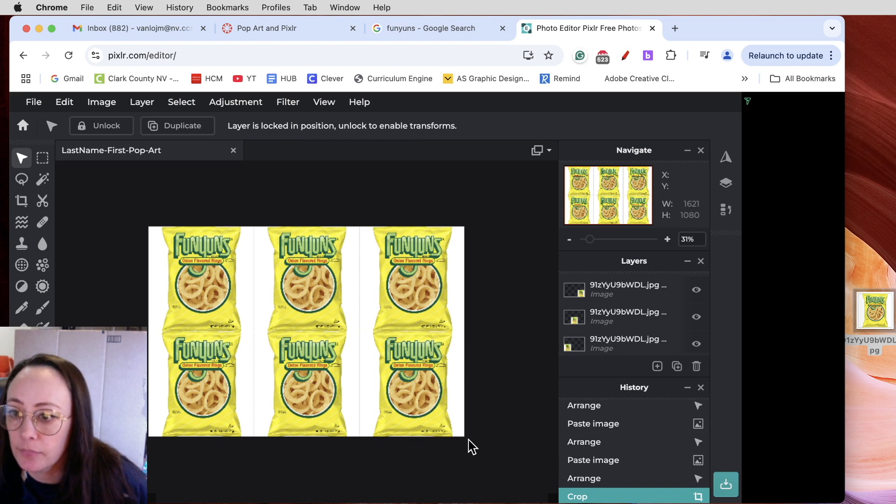
Recolor the upper row's first Funyuns bag orange by applying Hue and saturation with a hue of -33.
{"action": "scroll", "coordinate": [616, 341], "scroll_direction": "down", "scroll_amount": 2}
{"action": "left_click", "coordinate": [624, 306]}
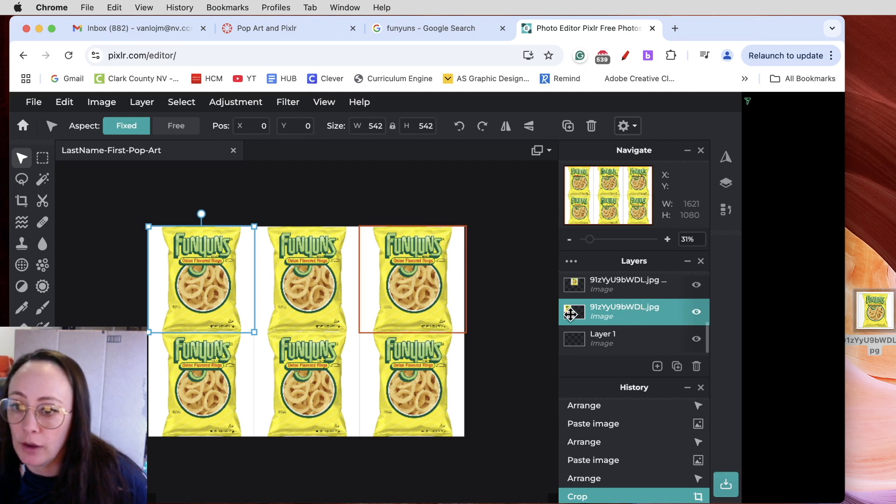
{"action": "left_click", "coordinate": [225, 106]}
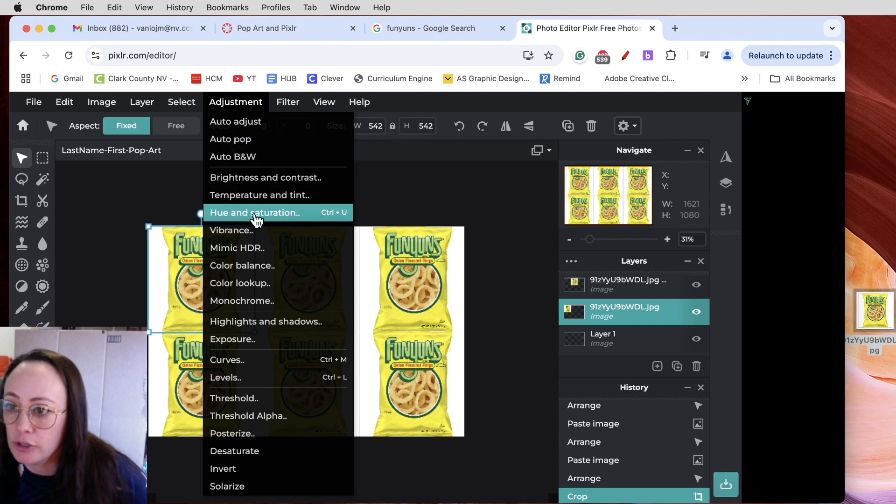
{"action": "left_click", "coordinate": [308, 220]}
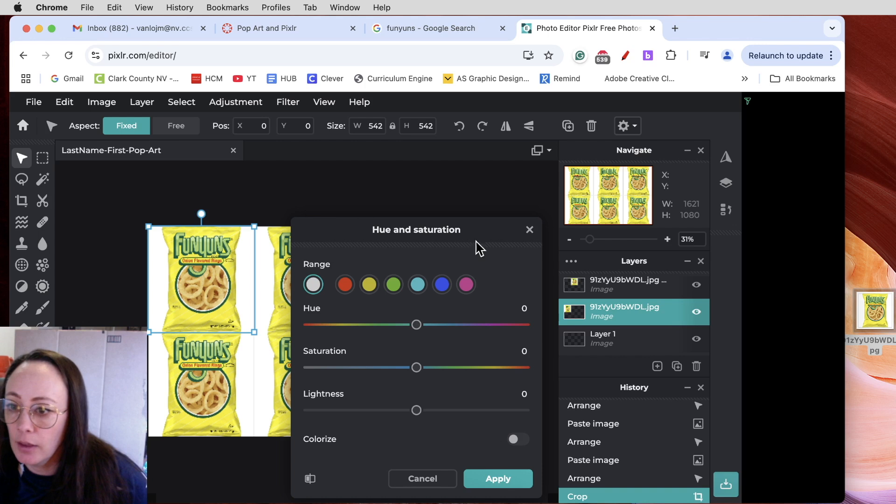
{"action": "left_click_drag", "start_coordinate": [416, 325], "coordinate": [400, 333]}
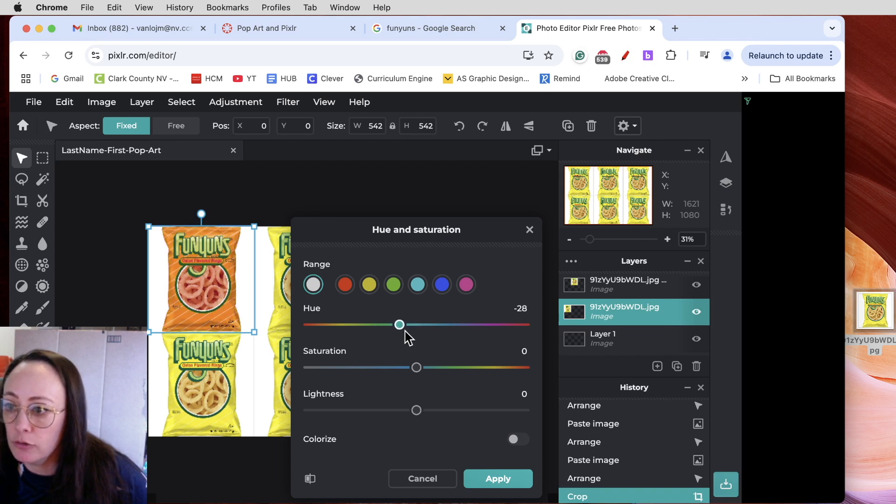
{"action": "mouse_move", "coordinate": [399, 325]}
{"action": "left_mouse_down"}
{"action": "mouse_move", "coordinate": [509, 334]}
{"action": "mouse_move", "coordinate": [310, 334]}
{"action": "mouse_move", "coordinate": [488, 336]}
{"action": "mouse_move", "coordinate": [398, 336]}
{"action": "left_mouse_up"}
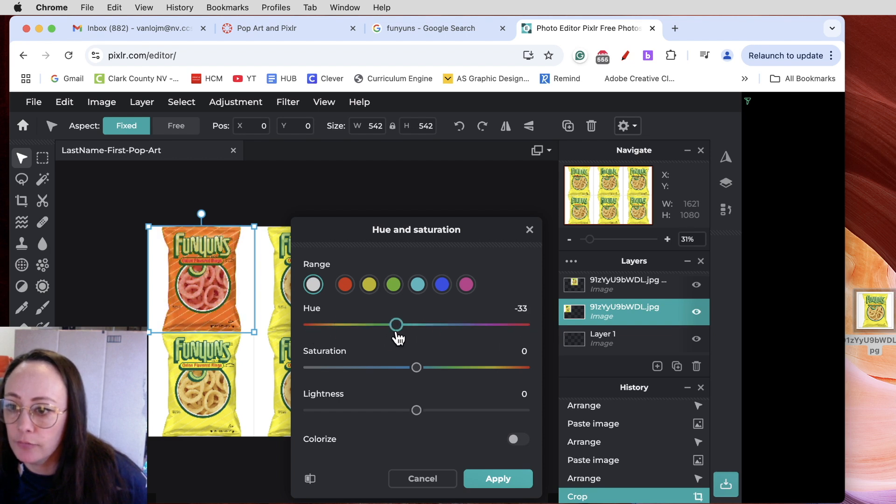
{"action": "left_click", "coordinate": [501, 483]}
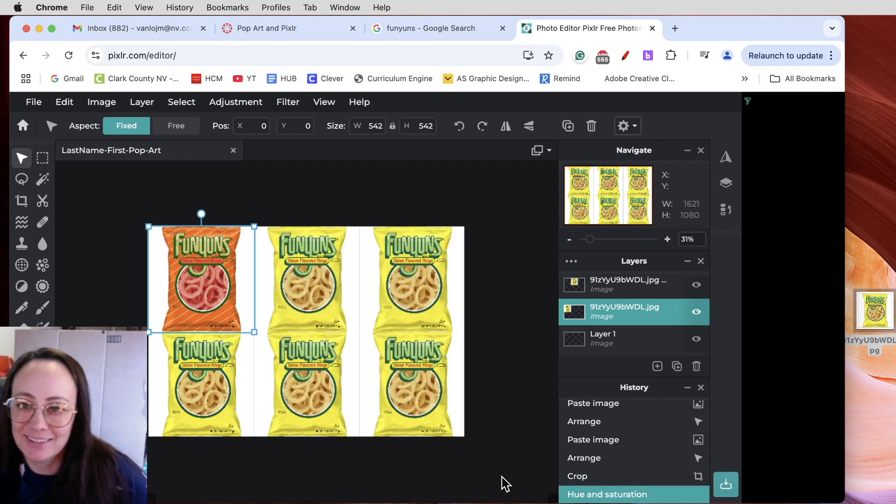
Recolor the upper row's middle bag lime green by applying Hue and saturation with a hue of 30.
{"action": "left_click", "coordinate": [343, 281]}
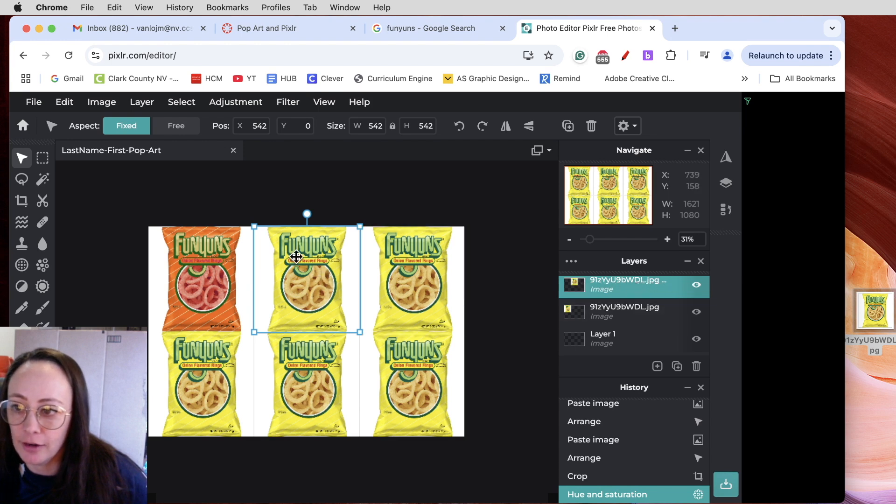
{"action": "left_click", "coordinate": [246, 105]}
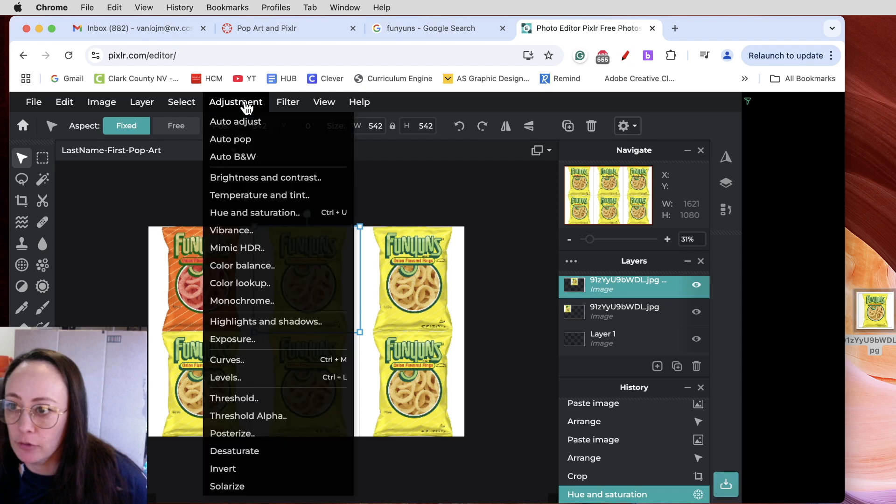
{"action": "left_click", "coordinate": [256, 214]}
{"action": "left_click_drag", "start_coordinate": [420, 332], "coordinate": [435, 334]}
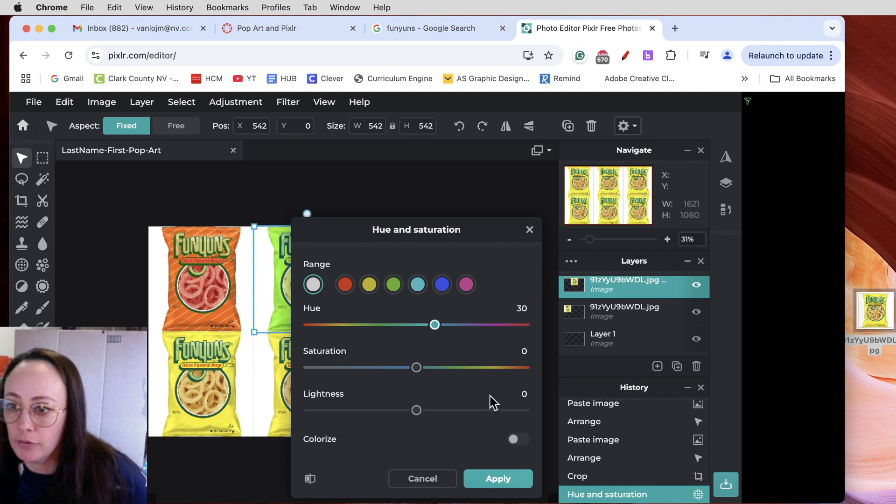
{"action": "left_click", "coordinate": [491, 478]}
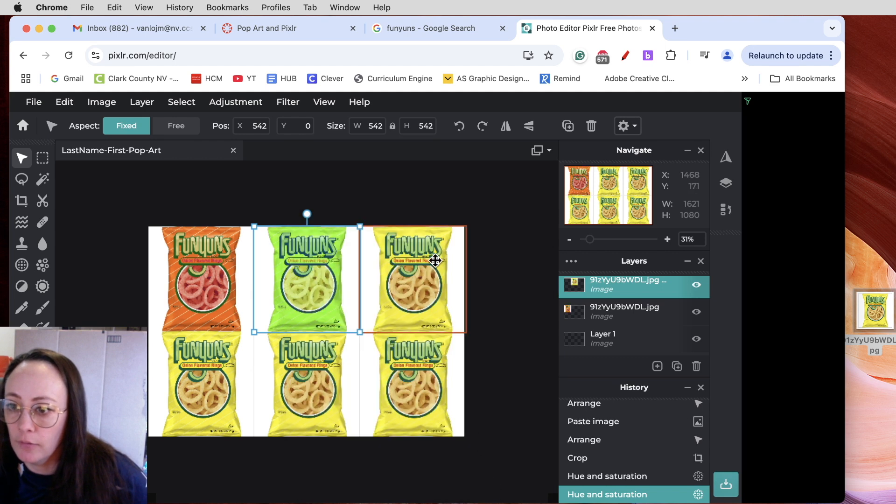
Undo the accidental move of the upper row's third bag, and recolor that bag dark blue with a hue of 171.
{"action": "left_click_drag", "start_coordinate": [434, 256], "coordinate": [431, 265]}
{"action": "key", "text": "super+z"}
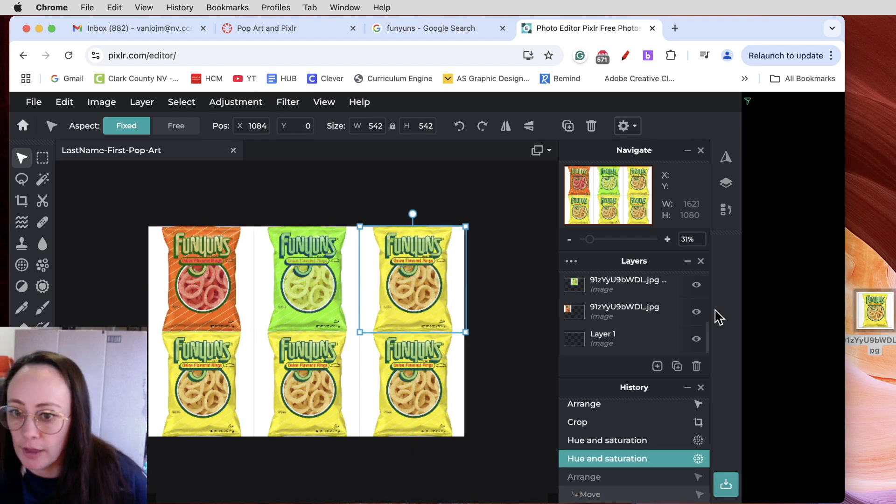
{"action": "scroll", "coordinate": [667, 306], "scroll_direction": "up", "scroll_amount": 3}
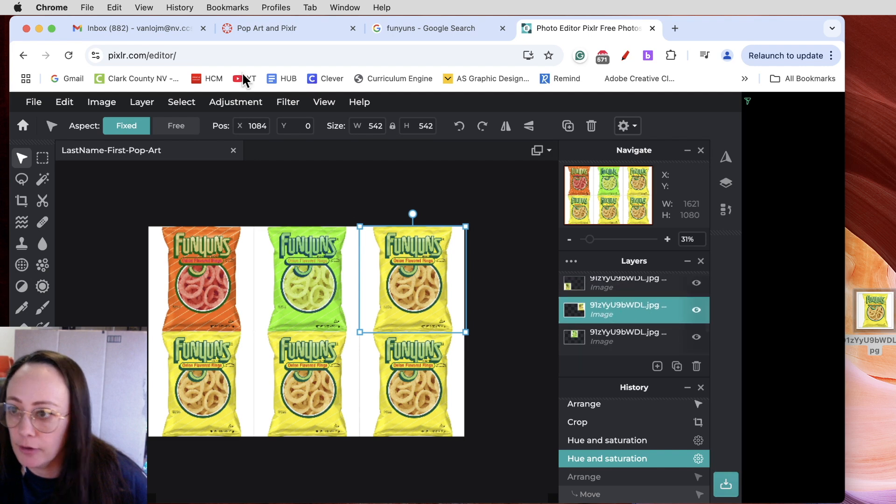
{"action": "left_click", "coordinate": [230, 104]}
{"action": "left_click", "coordinate": [291, 214]}
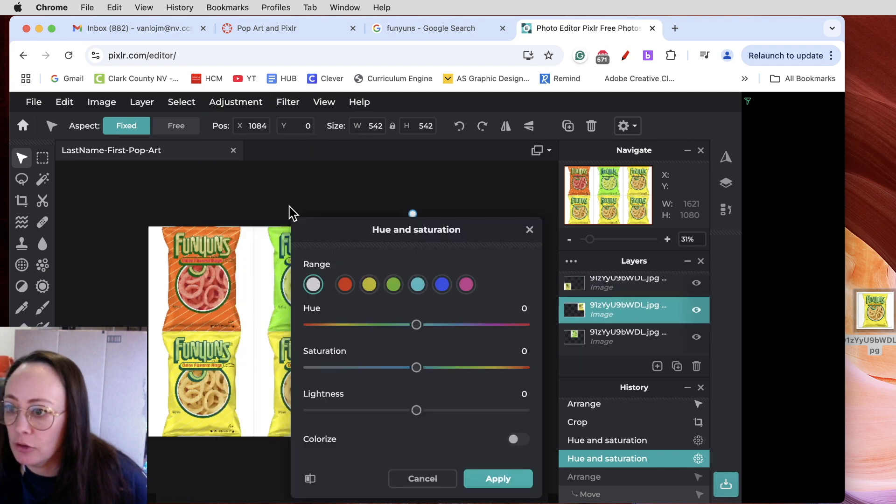
{"action": "left_click_drag", "start_coordinate": [355, 232], "coordinate": [188, 210]}
{"action": "left_click_drag", "start_coordinate": [145, 300], "coordinate": [248, 311]}
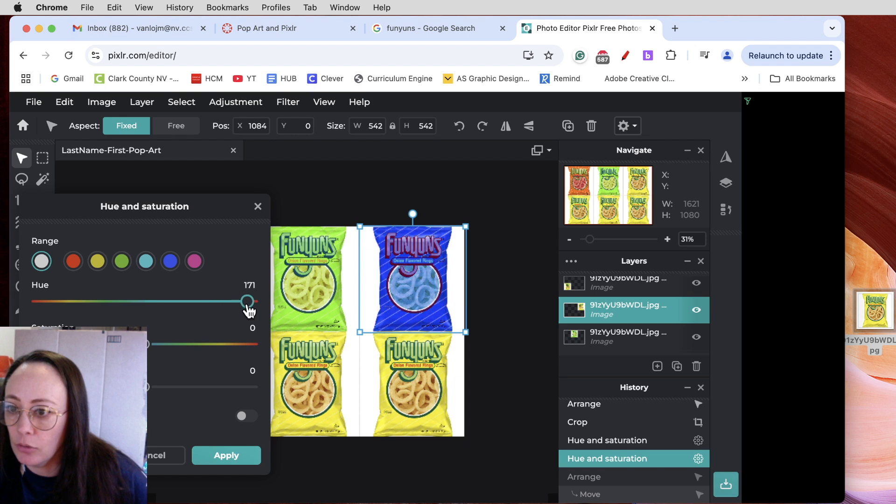
{"action": "left_click_drag", "start_coordinate": [200, 206], "coordinate": [238, 205]}
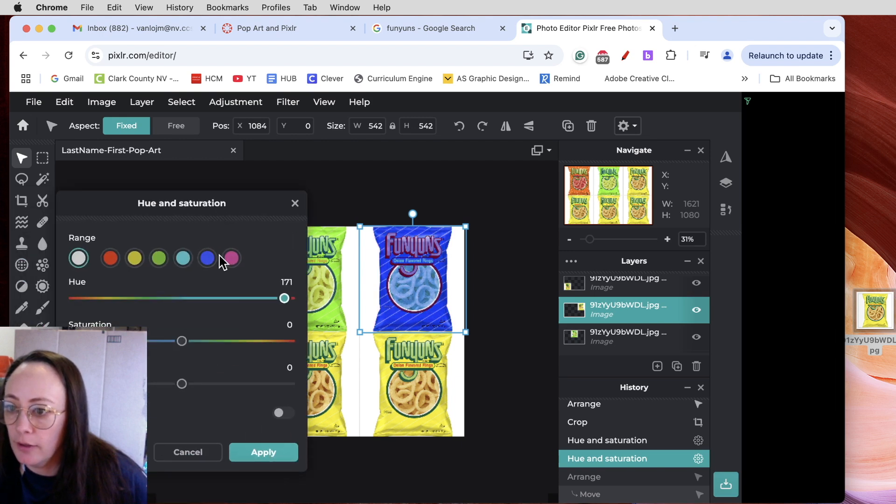
{"action": "left_click", "coordinate": [280, 451]}
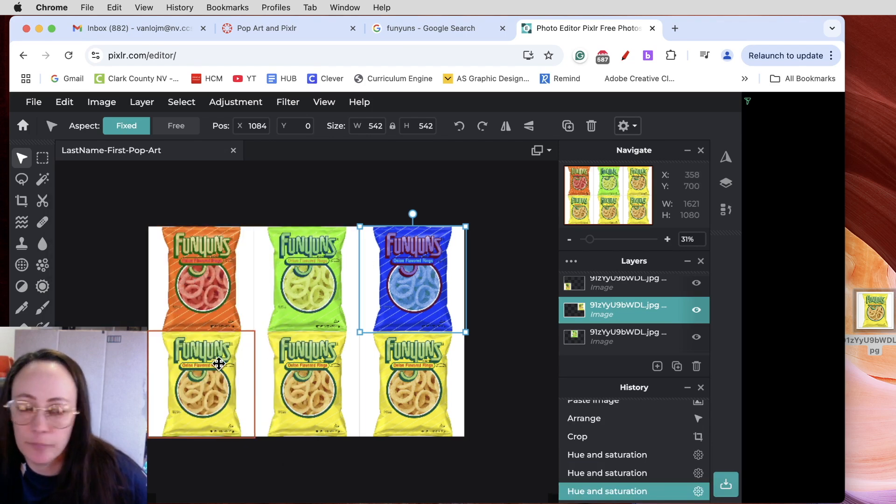
Recolor the lower row's first bag light blue by applying Hue and saturation with a hue of 140.
{"action": "left_click", "coordinate": [205, 353]}
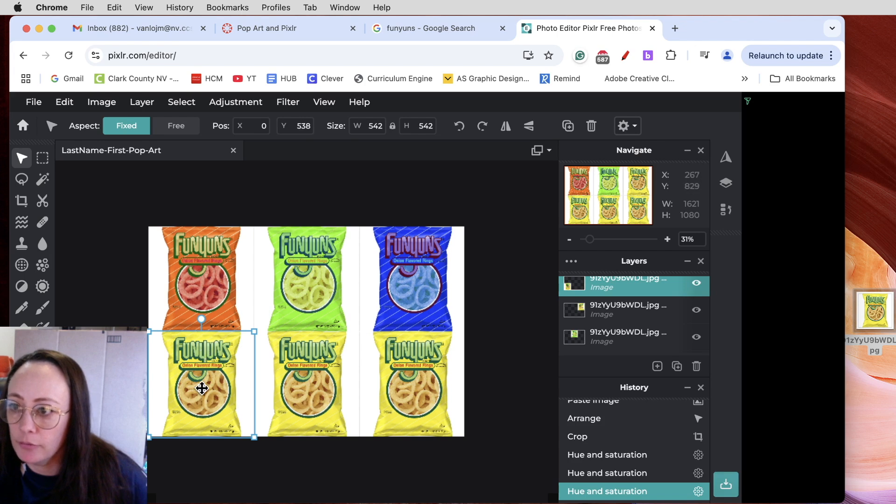
{"action": "left_click", "coordinate": [234, 103]}
{"action": "left_click", "coordinate": [255, 212]}
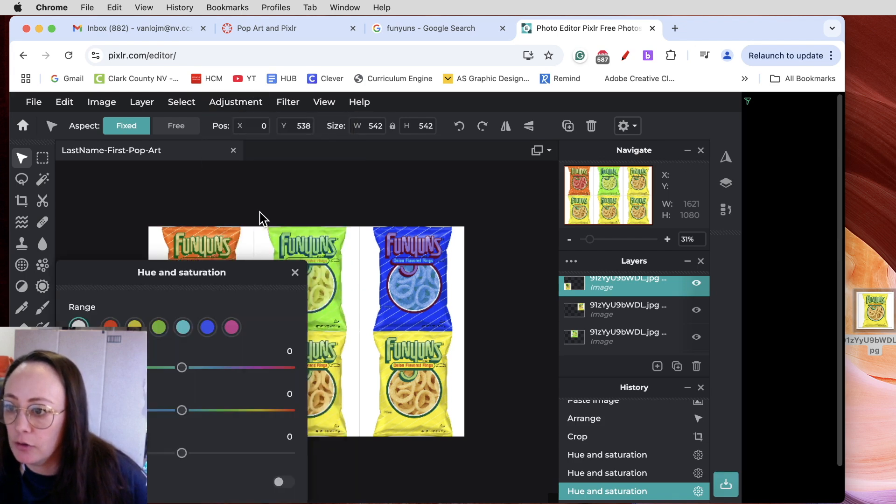
{"action": "left_click_drag", "start_coordinate": [176, 279], "coordinate": [596, 160]}
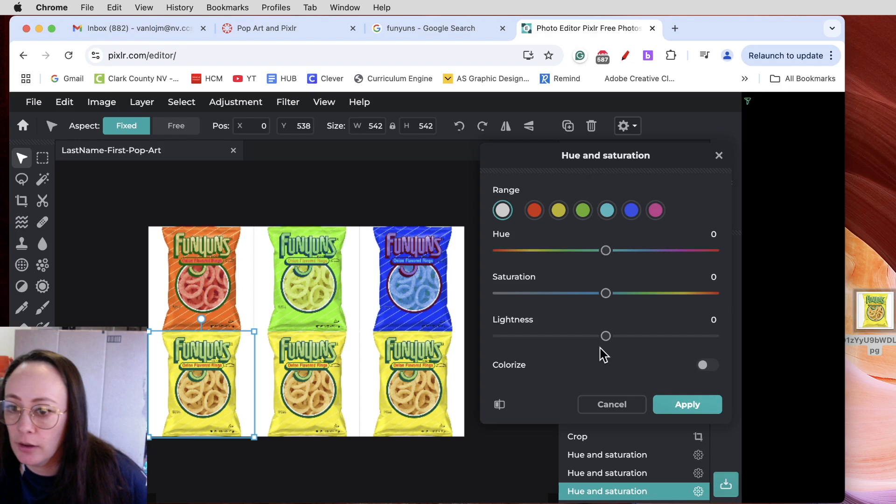
{"action": "left_click_drag", "start_coordinate": [605, 250], "coordinate": [617, 251]}
{"action": "left_click_drag", "start_coordinate": [636, 260], "coordinate": [691, 258]}
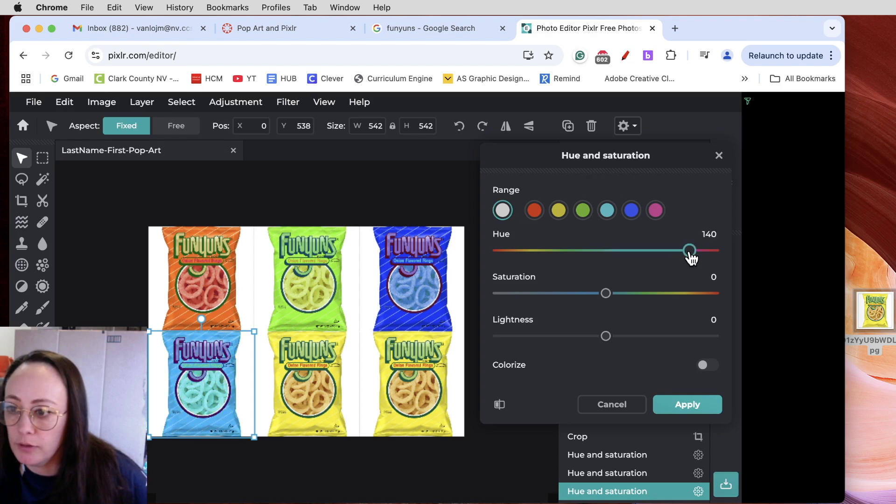
{"action": "left_click", "coordinate": [687, 405]}
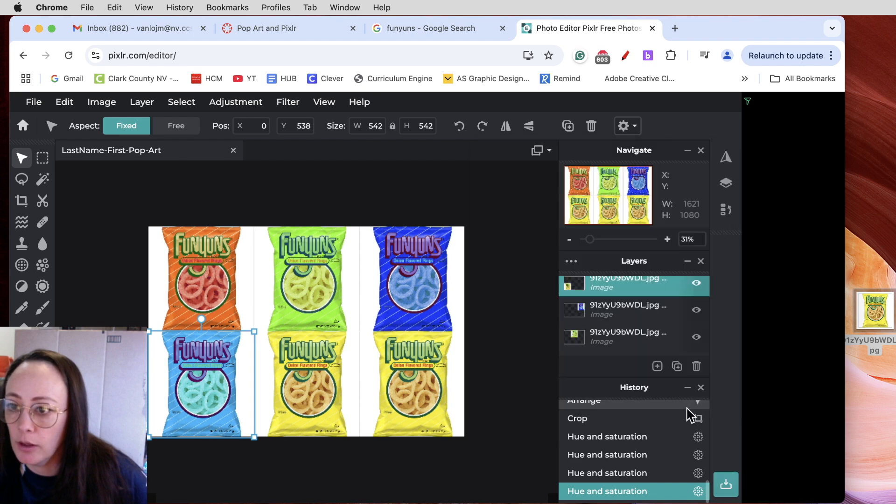
Recolor the lower row's middle bag purple by applying Hue and saturation with a hue of -129.
{"action": "left_click", "coordinate": [318, 378]}
{"action": "left_click", "coordinate": [236, 103]}
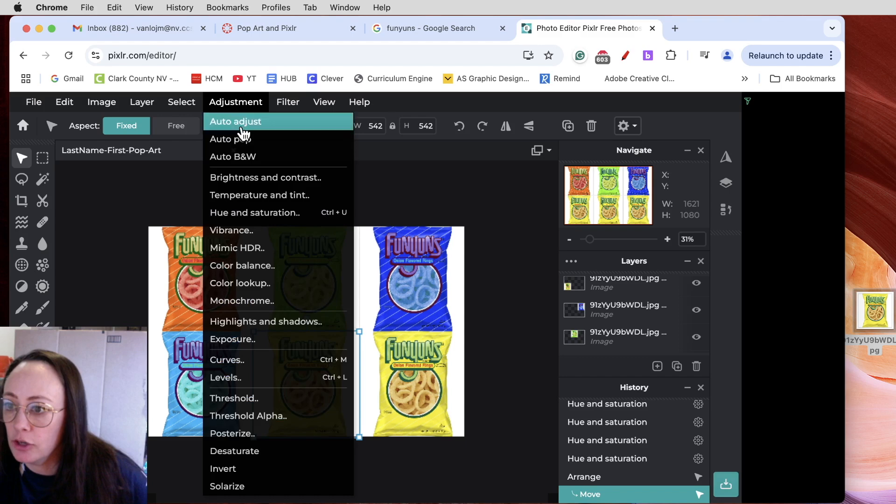
{"action": "left_click", "coordinate": [255, 213]}
{"action": "left_click_drag", "start_coordinate": [605, 319], "coordinate": [529, 326]}
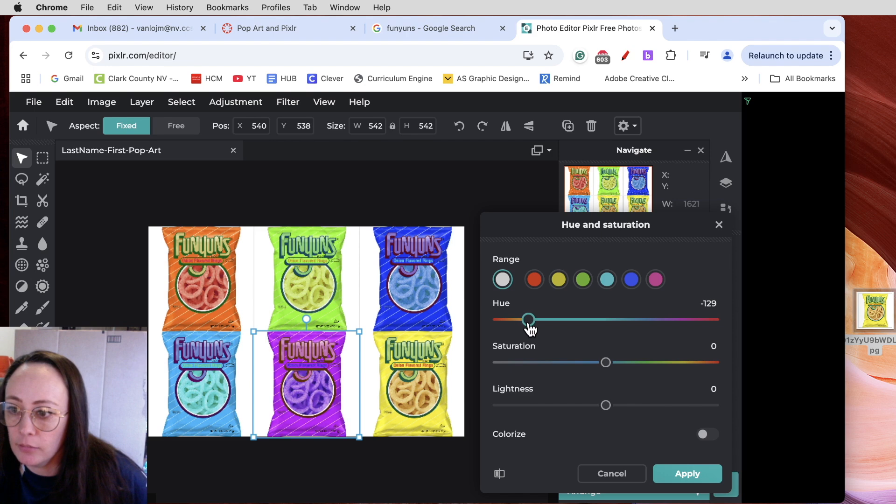
{"action": "left_click", "coordinate": [698, 476]}
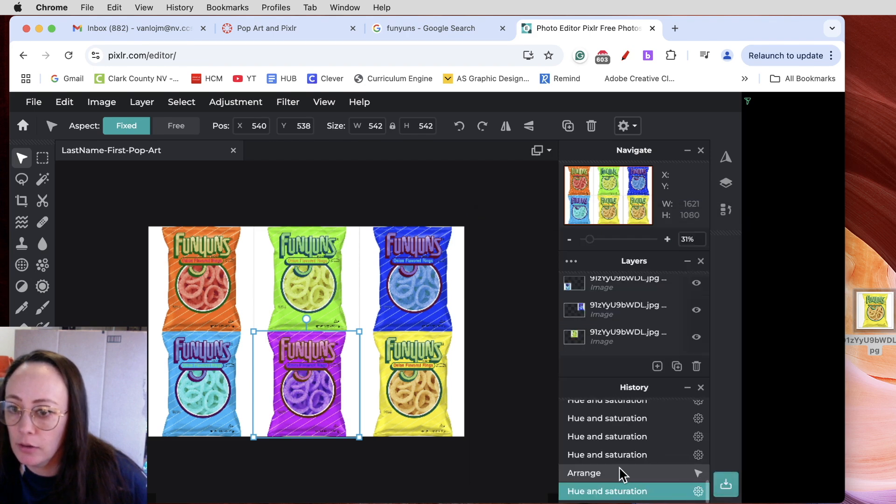
Recolor the lower row's third bag red by applying Hue and saturation with a hue of -51.
{"action": "scroll", "coordinate": [612, 310], "scroll_direction": "up", "scroll_amount": 2}
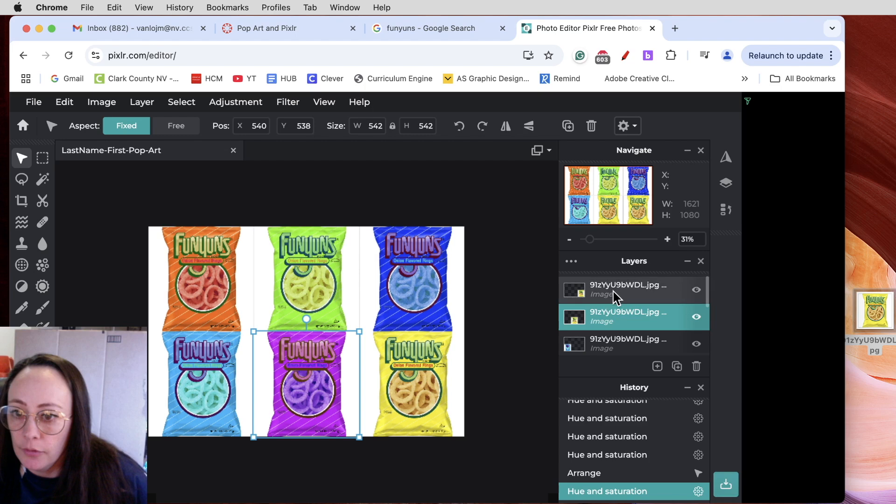
{"action": "left_click", "coordinate": [600, 293]}
{"action": "left_click", "coordinate": [238, 101]}
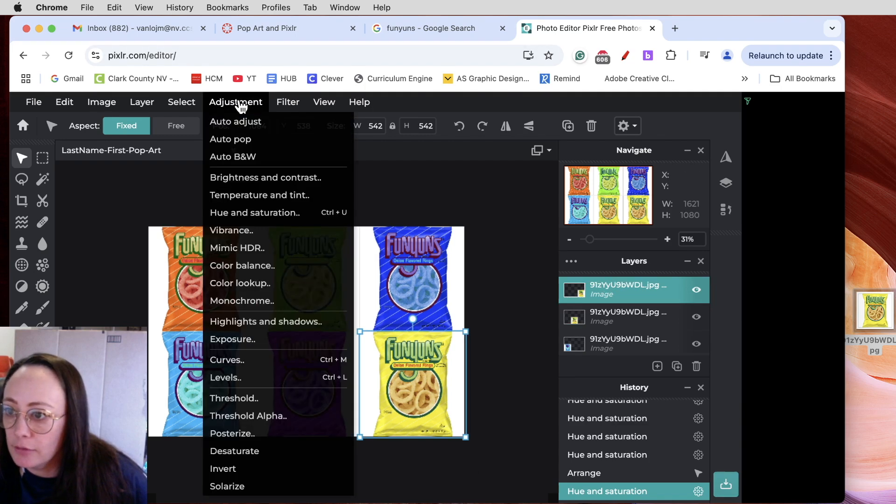
{"action": "left_click", "coordinate": [282, 215]}
{"action": "left_click_drag", "start_coordinate": [606, 319], "coordinate": [578, 337]}
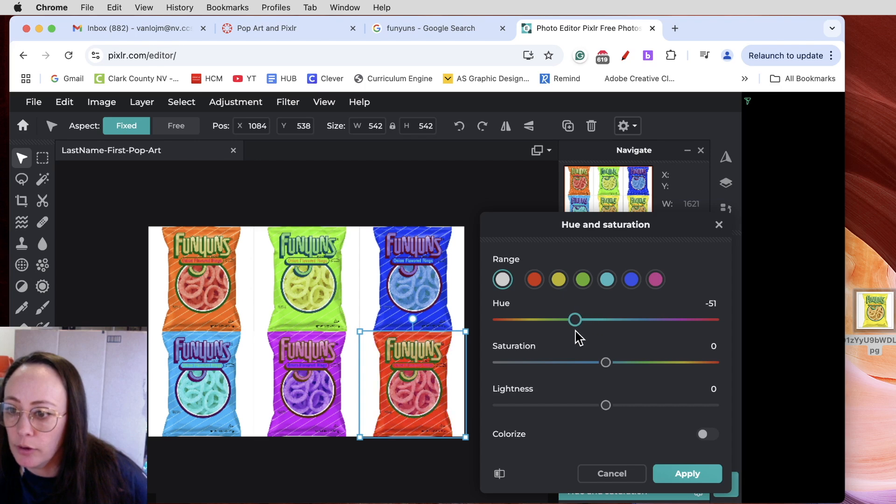
{"action": "left_click", "coordinate": [686, 474]}
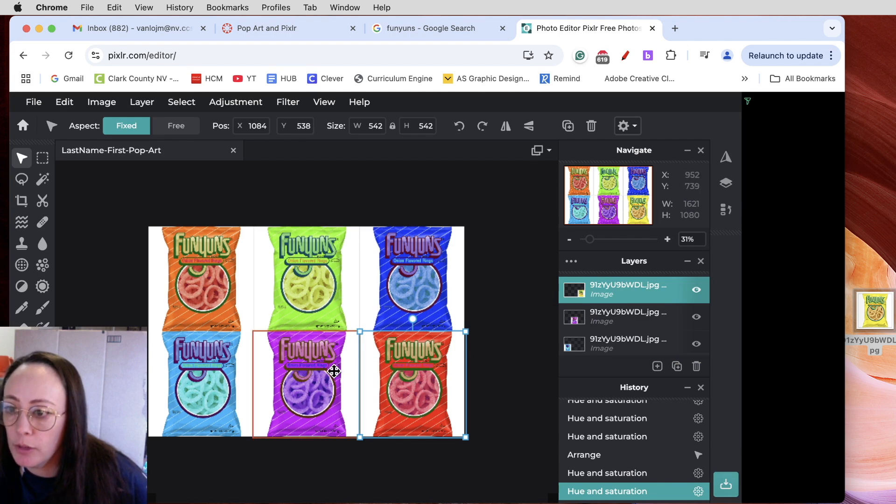
Swap the light blue and purple bags in the lower row, so purple comes first and light blue sits in the middle.
{"action": "left_click_drag", "start_coordinate": [192, 372], "coordinate": [289, 392]}
{"action": "left_click_drag", "start_coordinate": [303, 360], "coordinate": [198, 360]}
{"action": "mouse_move", "coordinate": [295, 380]}
{"action": "left_mouse_down"}
{"action": "mouse_move", "coordinate": [303, 360]}
{"action": "mouse_move", "coordinate": [307, 375]}
{"action": "left_mouse_up"}
{"action": "left_click", "coordinate": [489, 377]}
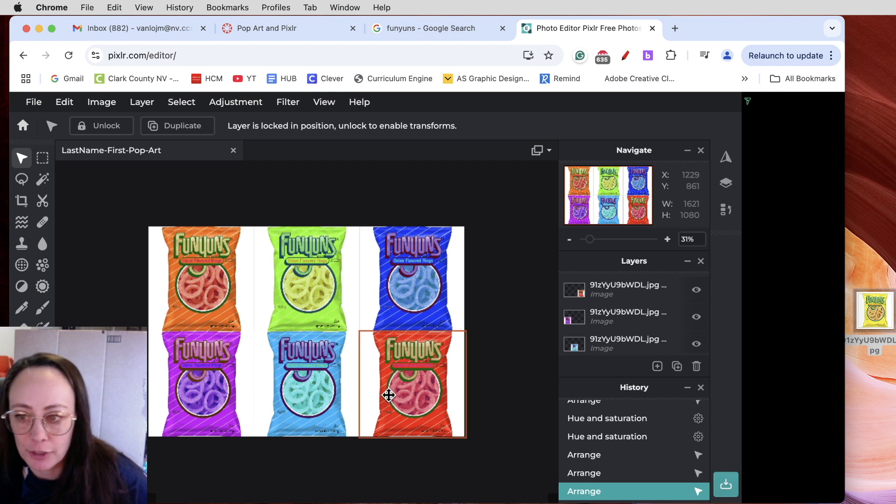
Nudge the bags to close the column gaps, with light blue at X 541, red at X 1079 and lime green at X 541, Y 0.
{"action": "left_click", "coordinate": [293, 368]}
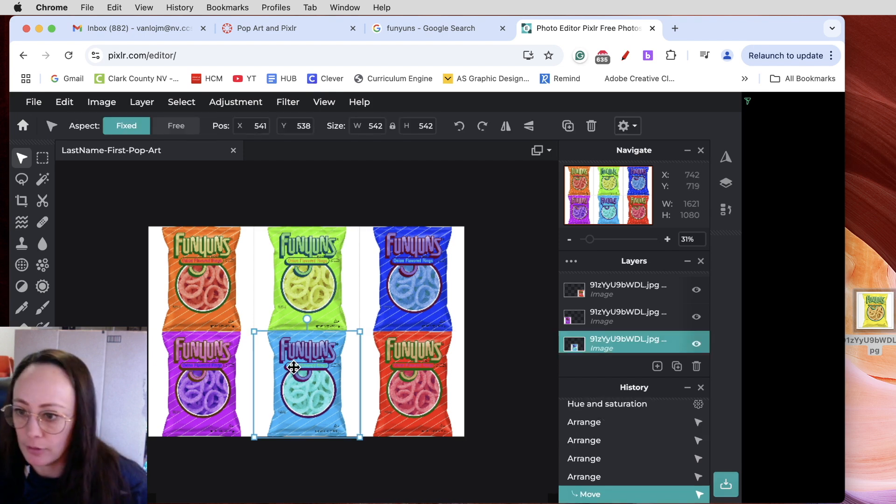
{"action": "left_click", "coordinate": [498, 376]}
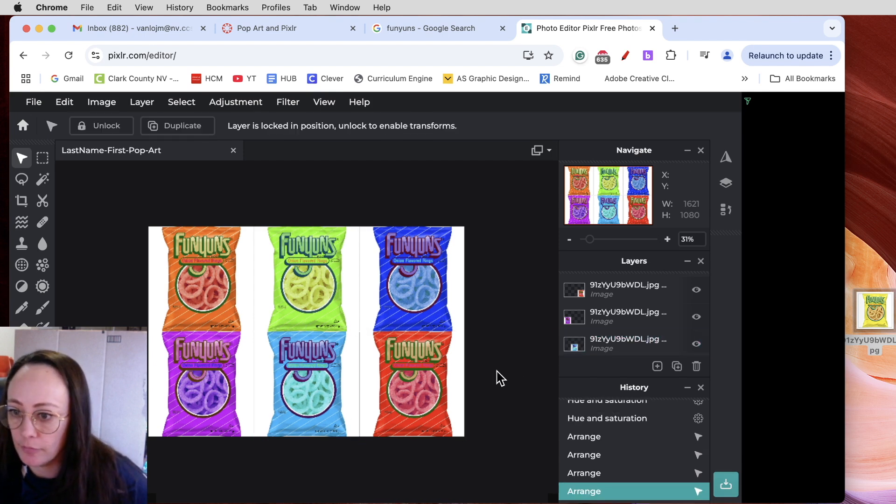
{"action": "left_click", "coordinate": [436, 400]}
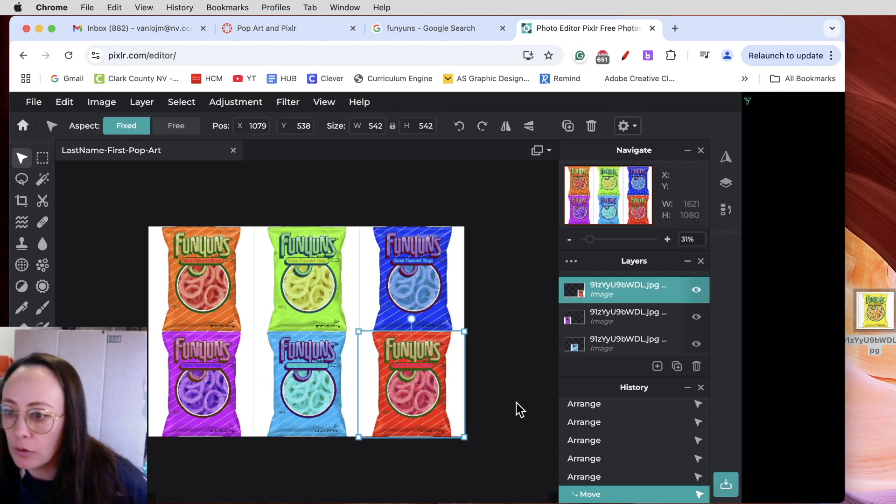
{"action": "left_click", "coordinate": [518, 352]}
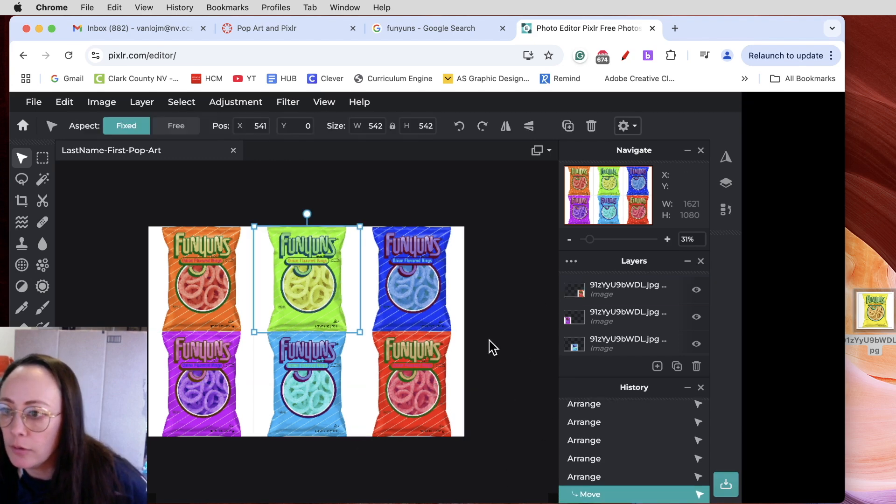
{"action": "left_click", "coordinate": [496, 410]}
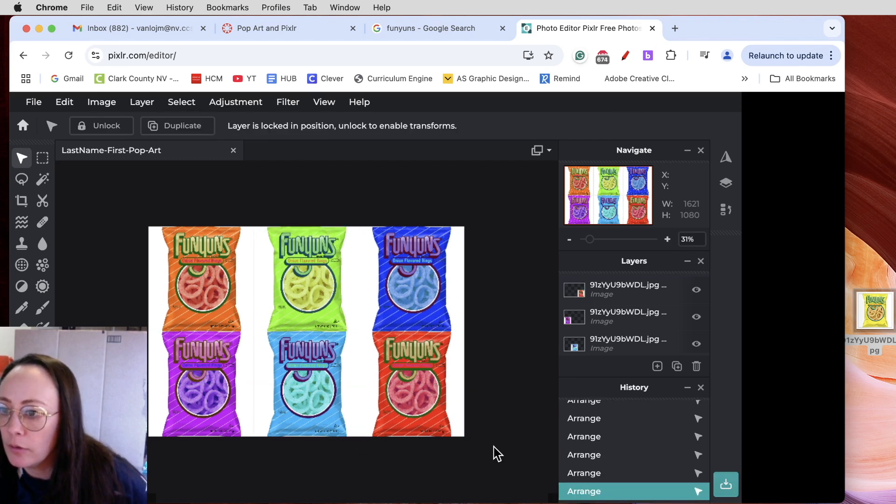
Select the white background on both sides of the upper row's orange bag with the Wand, using Add to selection.
{"action": "left_click", "coordinate": [196, 256]}
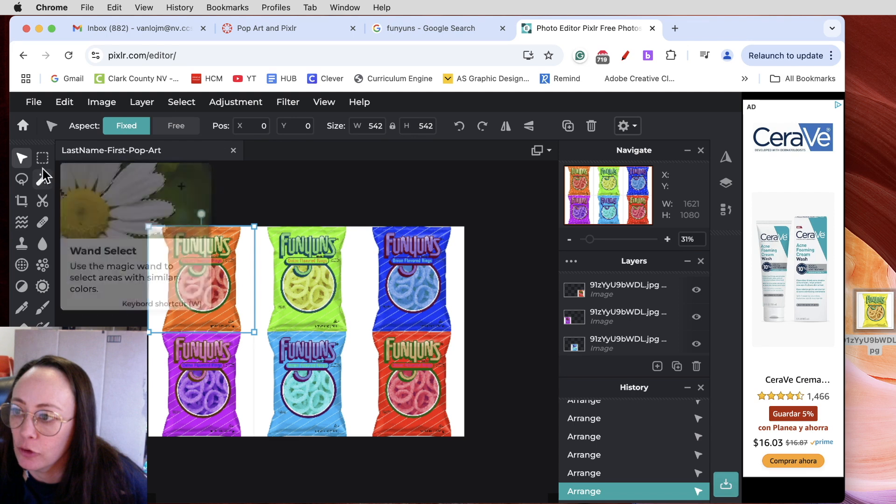
{"action": "left_click", "coordinate": [42, 182]}
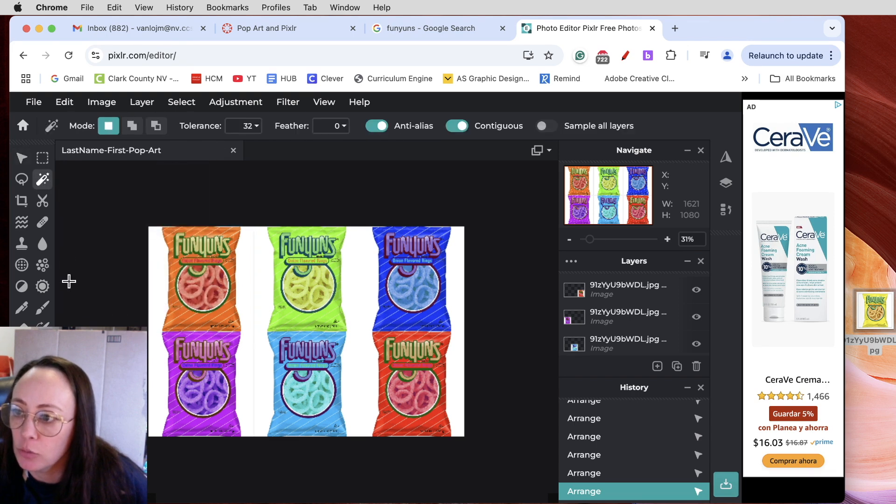
{"action": "left_click", "coordinate": [156, 264]}
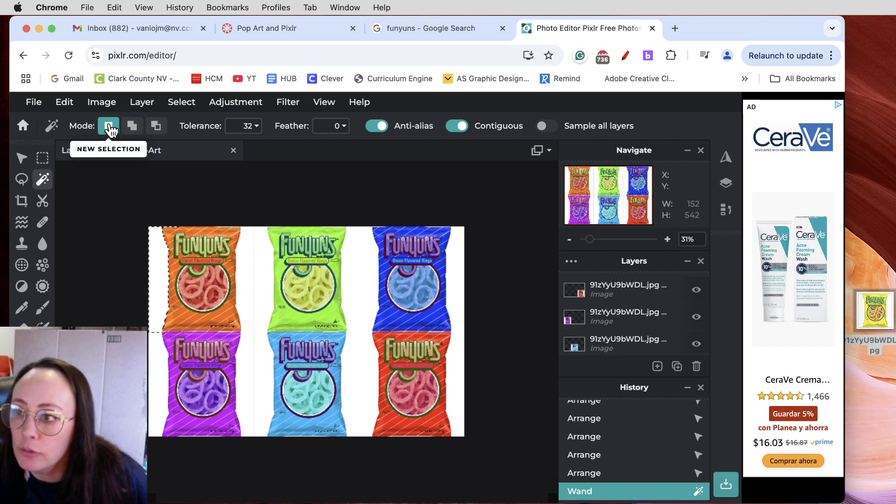
{"action": "left_click", "coordinate": [245, 262]}
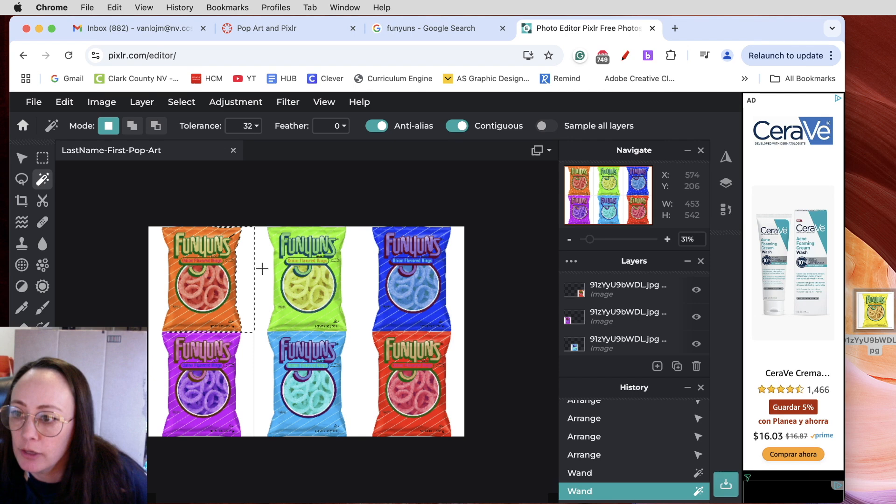
{"action": "left_click", "coordinate": [157, 278]}
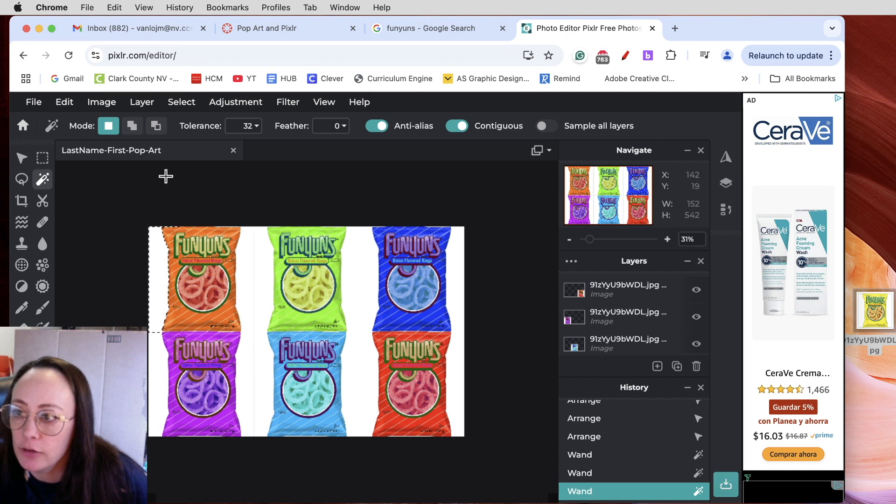
{"action": "left_click", "coordinate": [132, 127]}
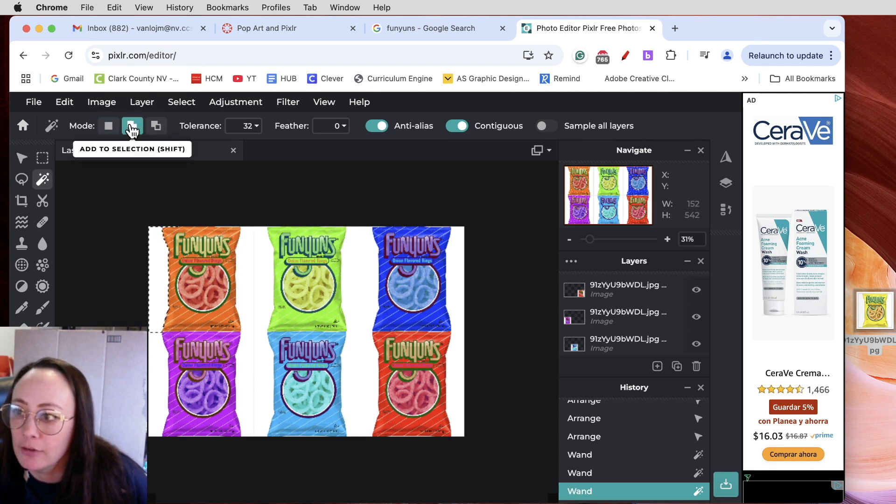
{"action": "left_click", "coordinate": [242, 264]}
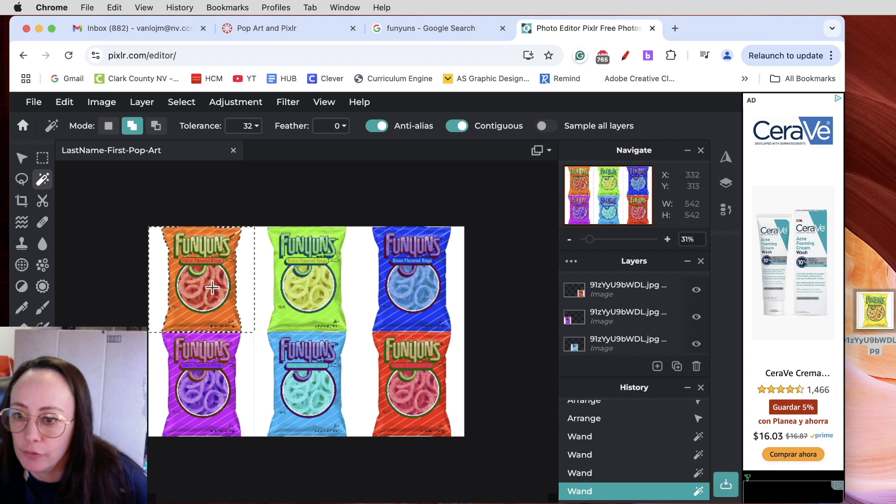
Activate the orange bag's layer and set the Draw tool to the hard 100 px Basic Circular brush with 1% softness.
{"action": "scroll", "coordinate": [656, 314], "scroll_direction": "down", "scroll_amount": 3}
{"action": "left_click", "coordinate": [655, 311]}
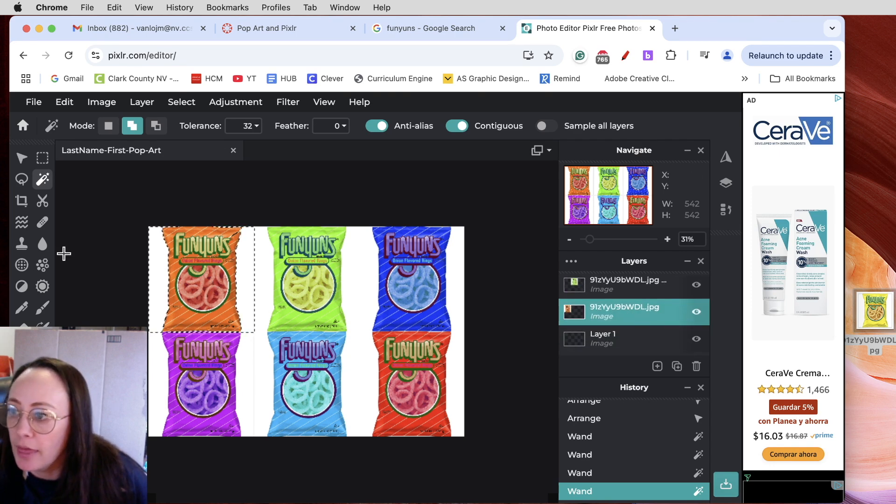
{"action": "left_click", "coordinate": [41, 308]}
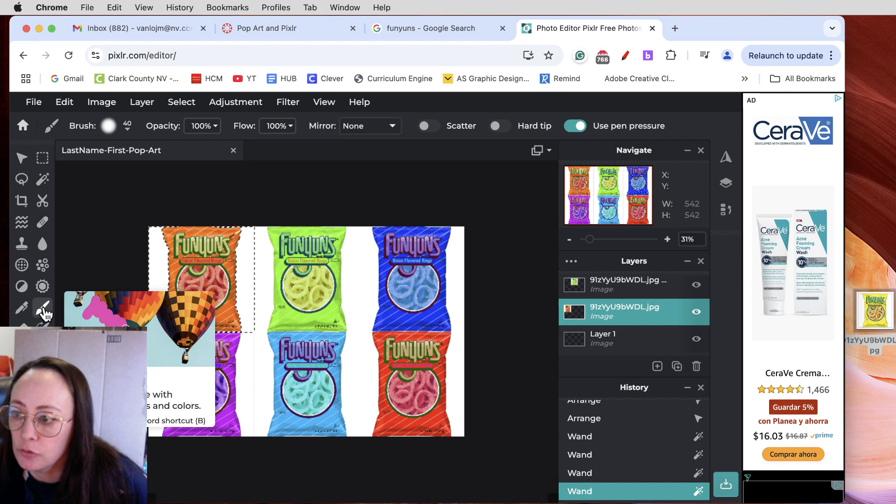
{"action": "left_click", "coordinate": [108, 126]}
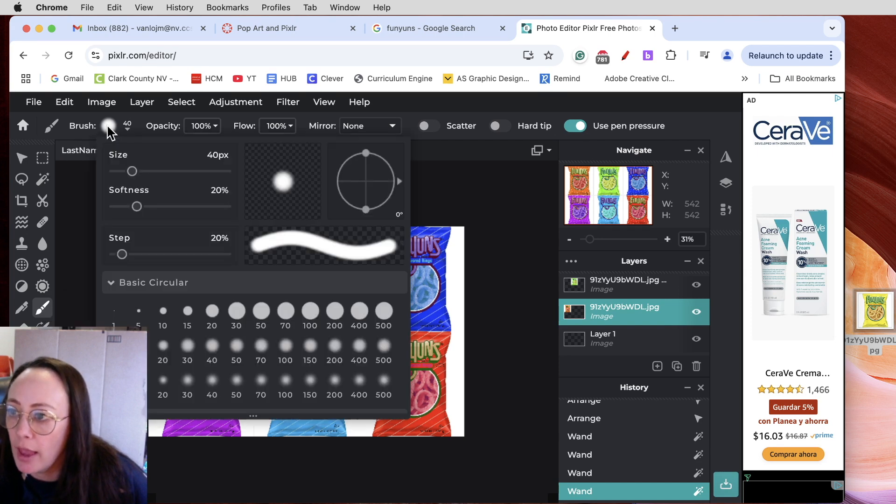
{"action": "left_click", "coordinate": [310, 315]}
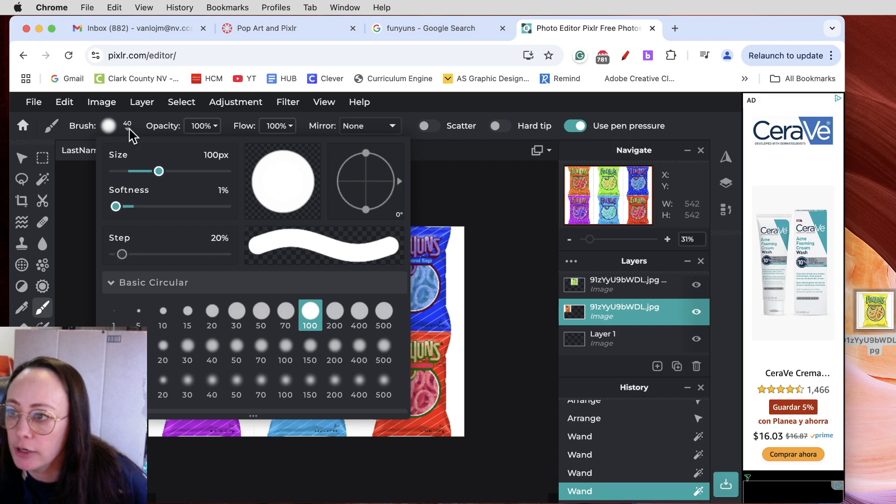
{"action": "left_click", "coordinate": [110, 127]}
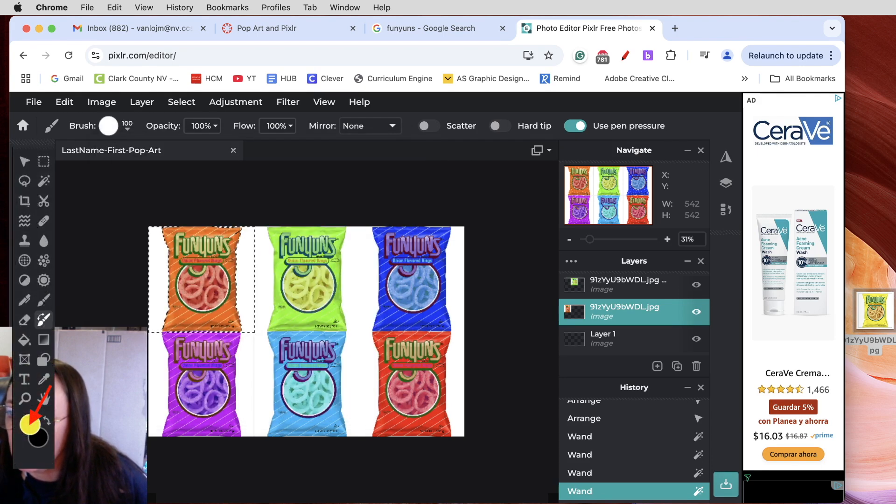
Paint the selected background beside the orange bag mint green, #5EF2B2, and deselect it.
{"action": "left_click", "coordinate": [29, 424]}
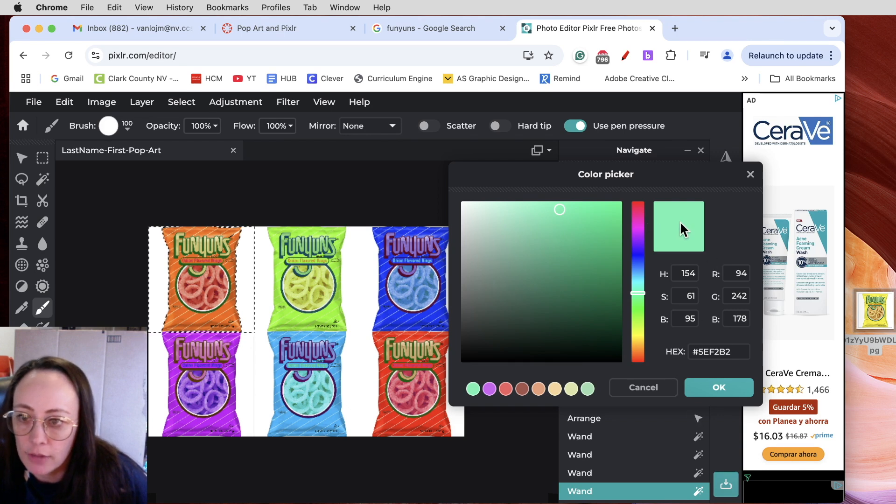
{"action": "left_click", "coordinate": [733, 391]}
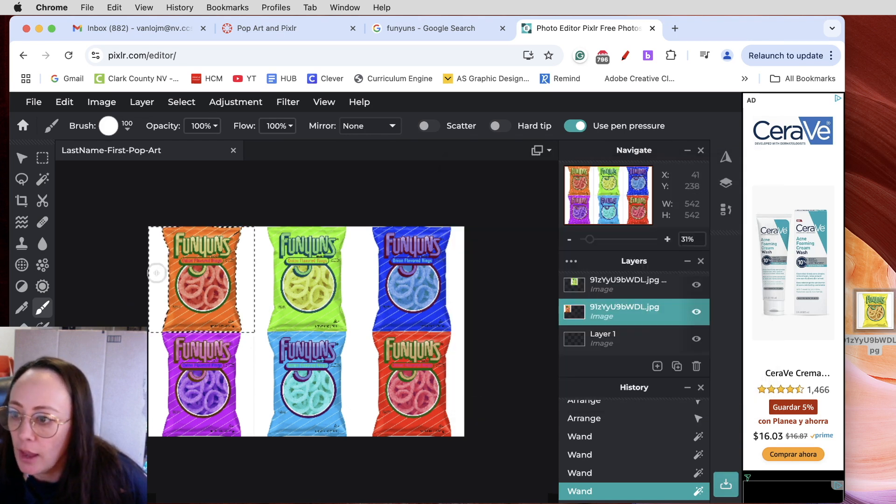
{"action": "mouse_move", "coordinate": [161, 224]}
{"action": "left_mouse_down"}
{"action": "mouse_move", "coordinate": [163, 297]}
{"action": "mouse_move", "coordinate": [154, 329]}
{"action": "mouse_move", "coordinate": [147, 256]}
{"action": "mouse_move", "coordinate": [146, 312]}
{"action": "left_mouse_up"}
{"action": "mouse_move", "coordinate": [246, 287]}
{"action": "left_mouse_down"}
{"action": "mouse_move", "coordinate": [258, 217]}
{"action": "mouse_move", "coordinate": [242, 252]}
{"action": "mouse_move", "coordinate": [248, 239]}
{"action": "mouse_move", "coordinate": [245, 331]}
{"action": "mouse_move", "coordinate": [249, 290]}
{"action": "left_mouse_up"}
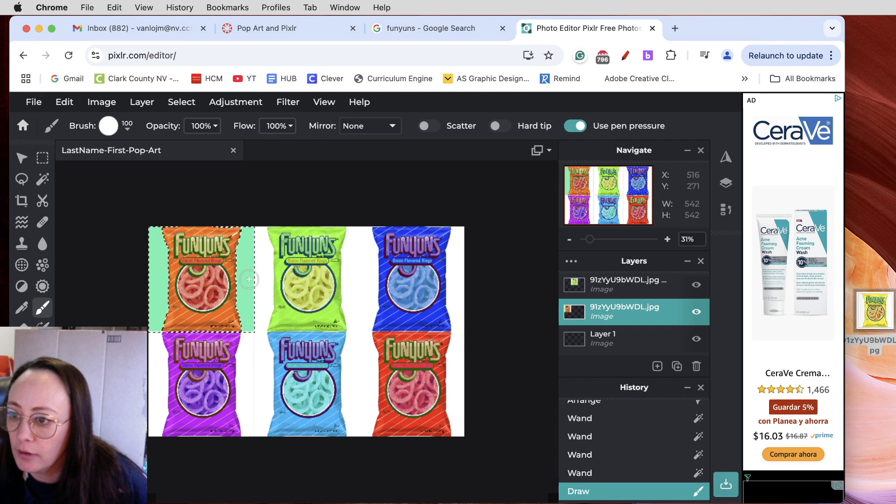
{"action": "mouse_move", "coordinate": [235, 332]}
{"action": "left_mouse_down"}
{"action": "mouse_move", "coordinate": [246, 216]}
{"action": "mouse_move", "coordinate": [261, 213]}
{"action": "left_mouse_up"}
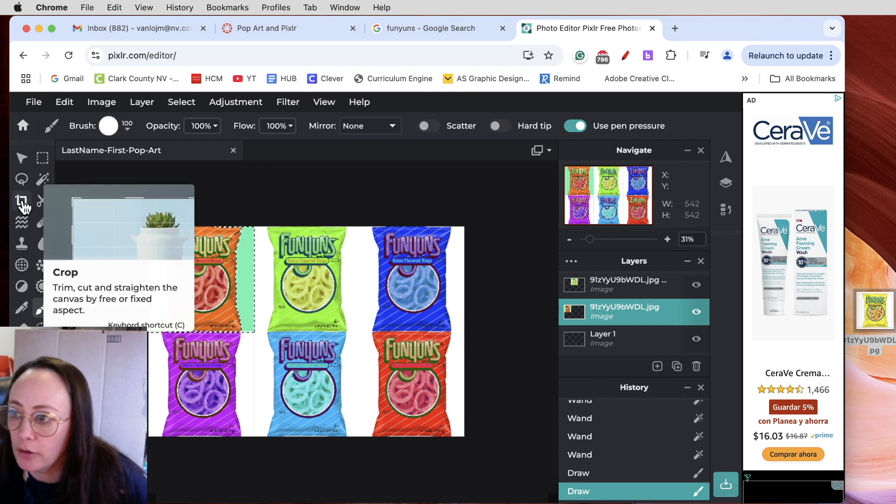
{"action": "left_click", "coordinate": [181, 104]}
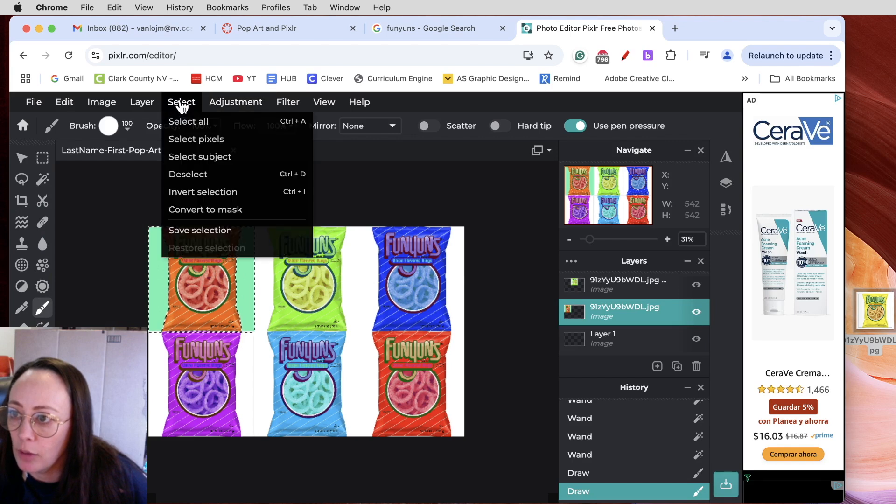
{"action": "left_click", "coordinate": [204, 176]}
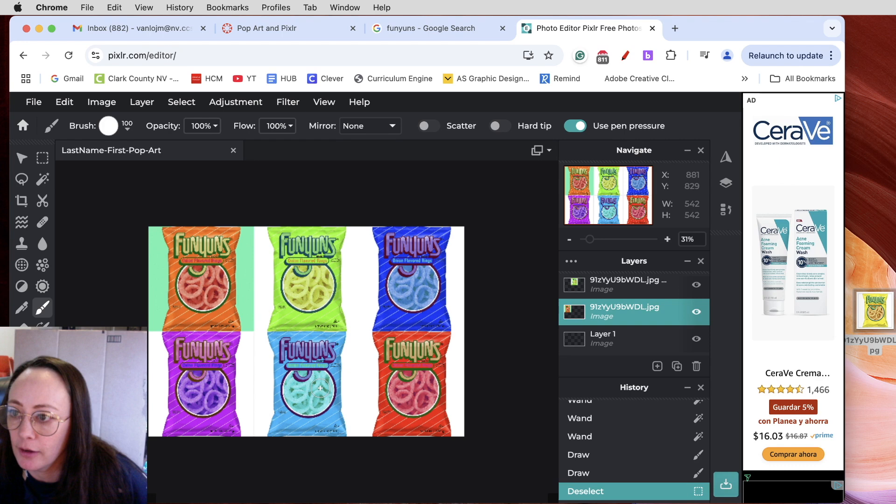
Select the white background on both sides of the lime green bag on its own layer with the Wand.
{"action": "left_click", "coordinate": [646, 283]}
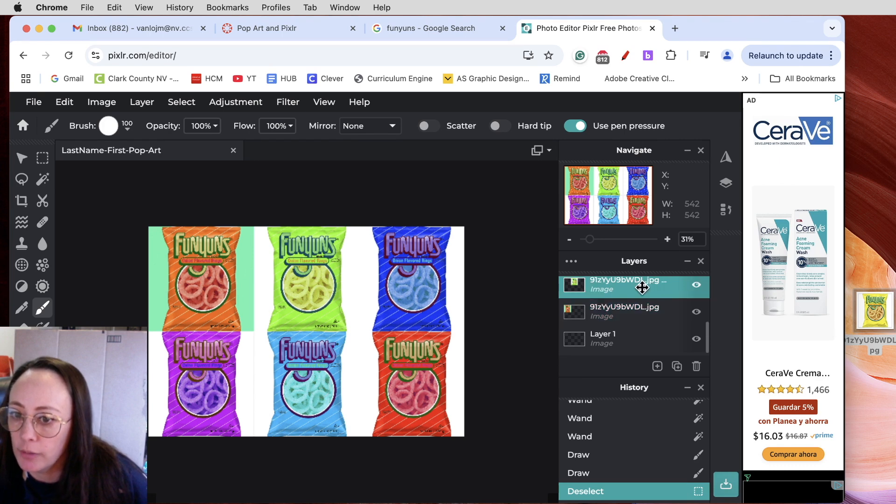
{"action": "left_click", "coordinate": [43, 179]}
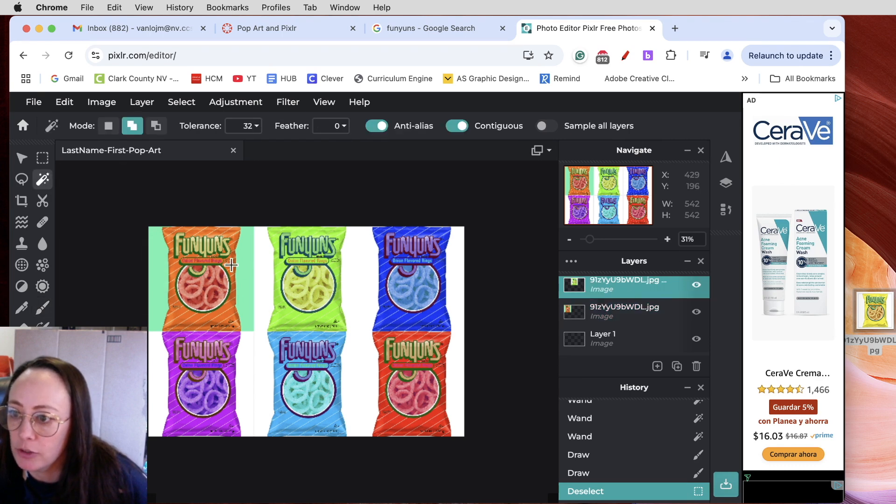
{"action": "left_click", "coordinate": [266, 271]}
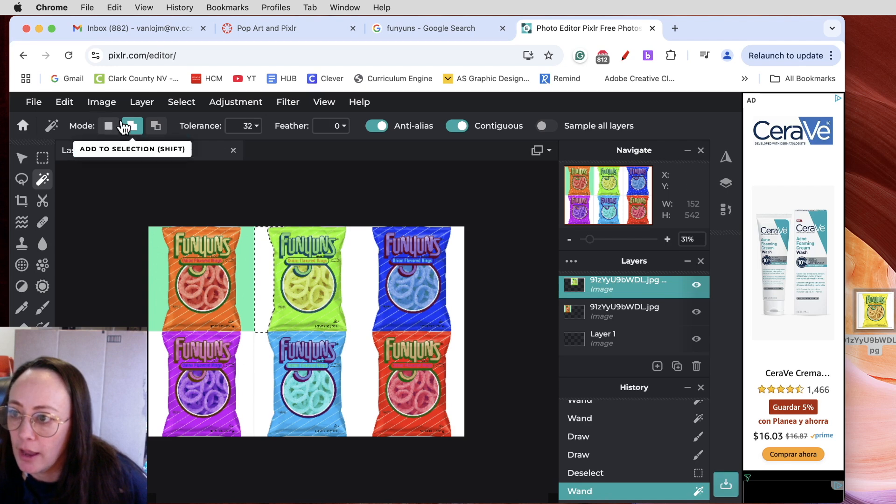
{"action": "left_click", "coordinate": [347, 274]}
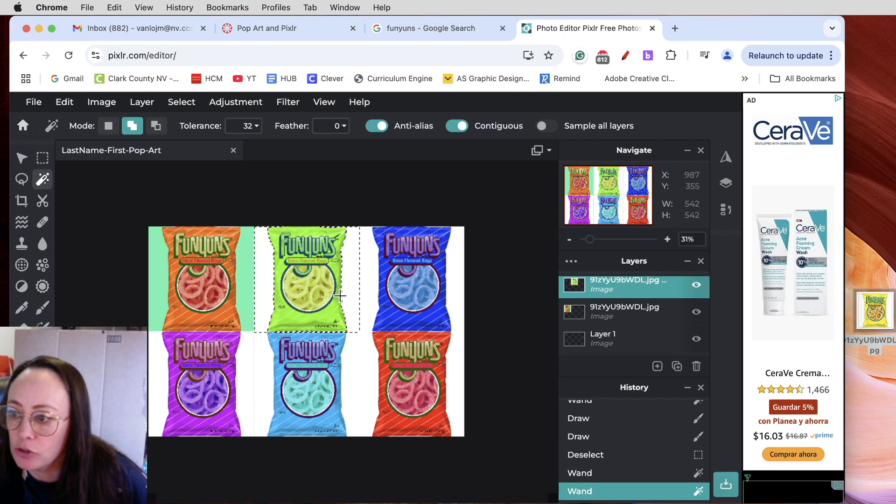
Paint the selected background beside the lime green bag purple with the 100 px brush and deselect it.
{"action": "left_click", "coordinate": [29, 439]}
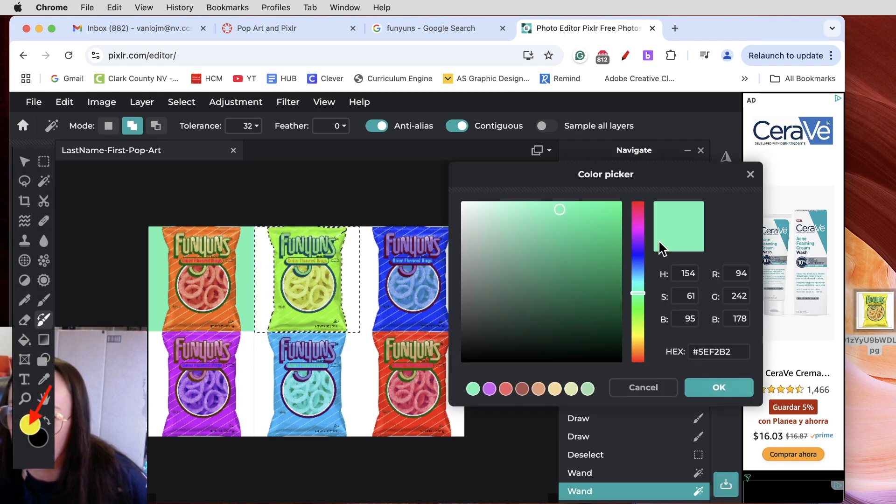
{"action": "left_click", "coordinate": [636, 248]}
{"action": "left_click", "coordinate": [717, 387]}
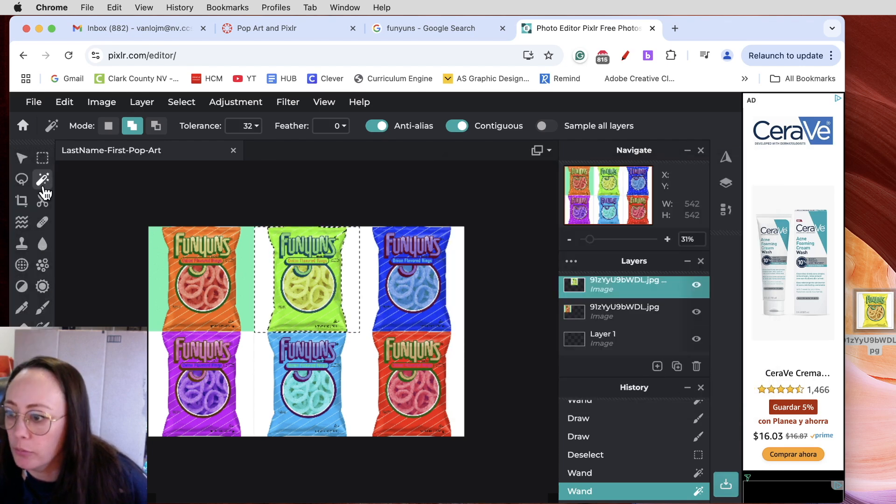
{"action": "left_click", "coordinate": [42, 307]}
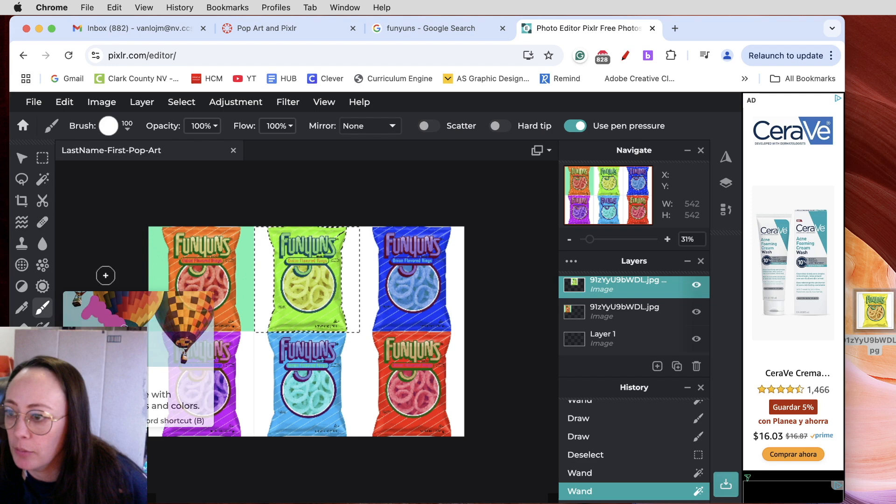
{"action": "mouse_move", "coordinate": [258, 265]}
{"action": "left_mouse_down"}
{"action": "mouse_move", "coordinate": [265, 216]}
{"action": "mouse_move", "coordinate": [278, 308]}
{"action": "mouse_move", "coordinate": [275, 324]}
{"action": "mouse_move", "coordinate": [258, 334]}
{"action": "left_mouse_up"}
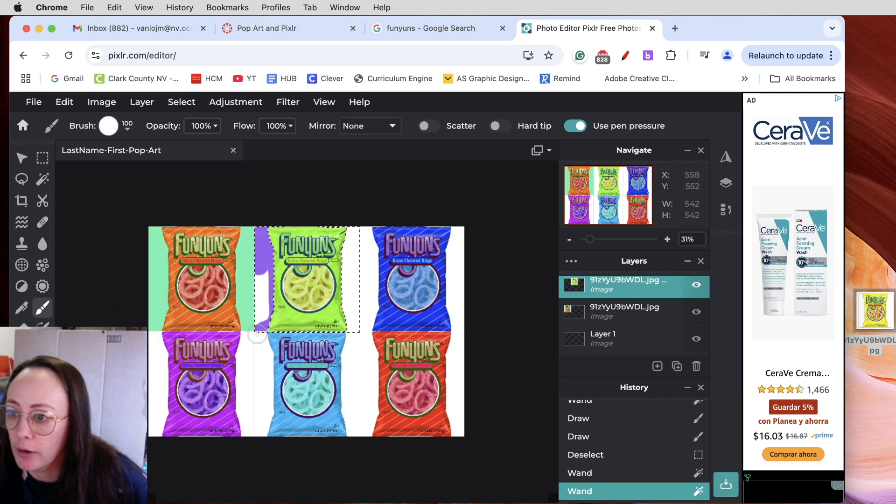
{"action": "mouse_move", "coordinate": [351, 264]}
{"action": "left_mouse_down"}
{"action": "mouse_move", "coordinate": [348, 238]}
{"action": "mouse_move", "coordinate": [360, 323]}
{"action": "left_mouse_up"}
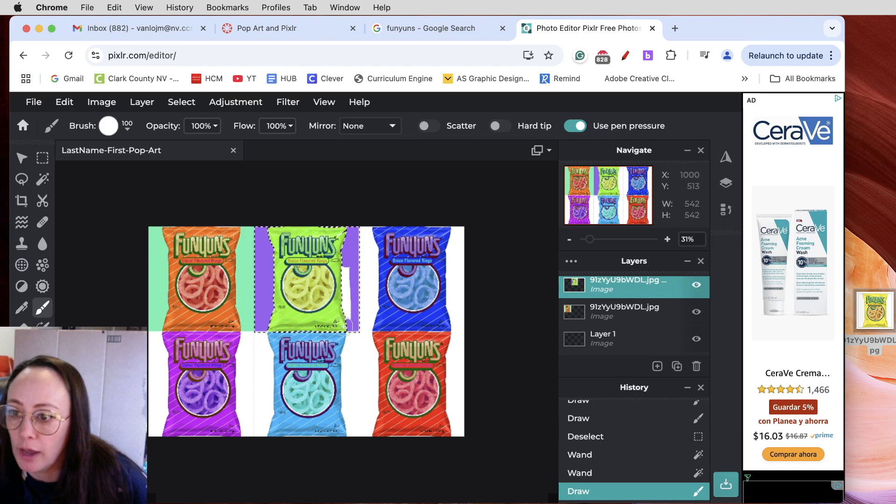
{"action": "left_click_drag", "start_coordinate": [348, 219], "coordinate": [349, 217]}
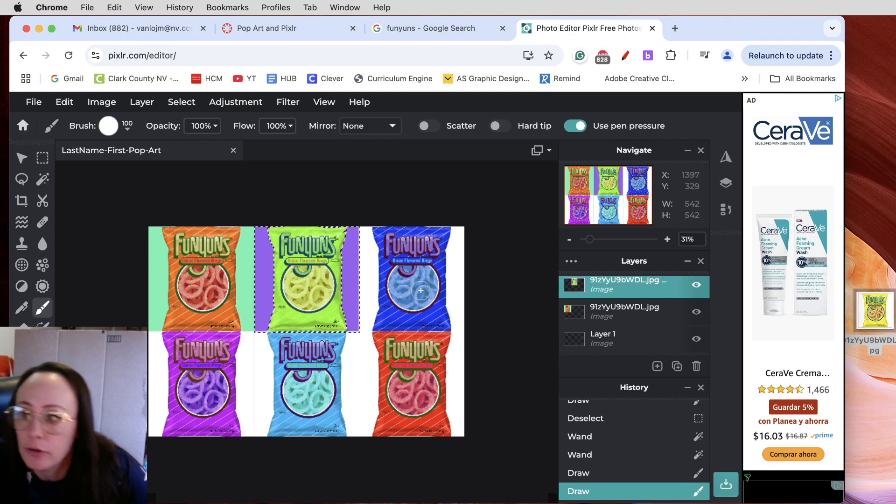
{"action": "left_click_drag", "start_coordinate": [359, 289], "coordinate": [359, 280]}
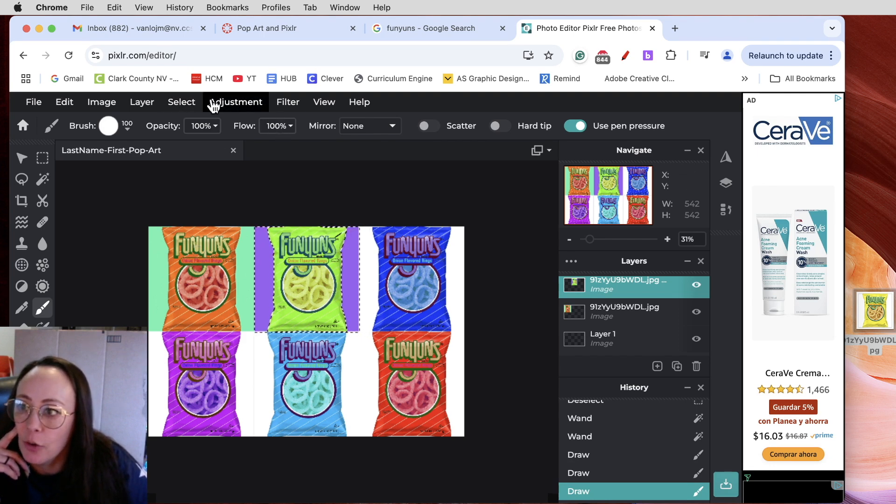
{"action": "left_click", "coordinate": [181, 105]}
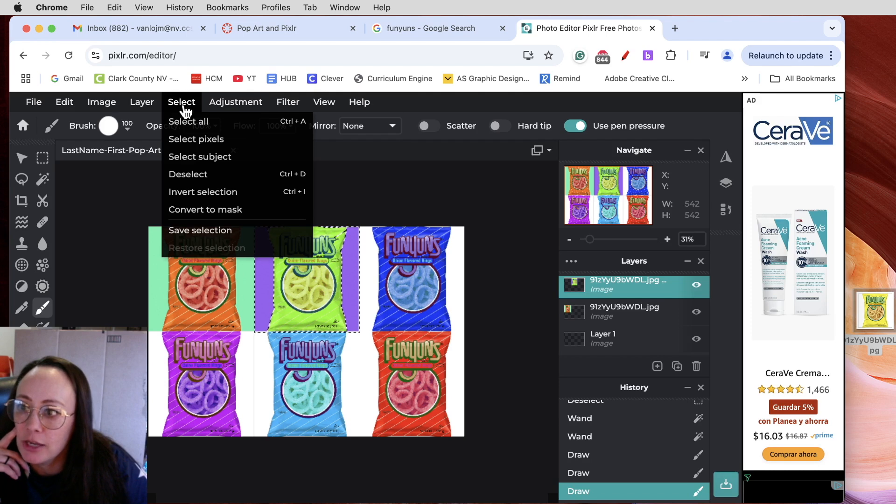
{"action": "left_click", "coordinate": [189, 173]}
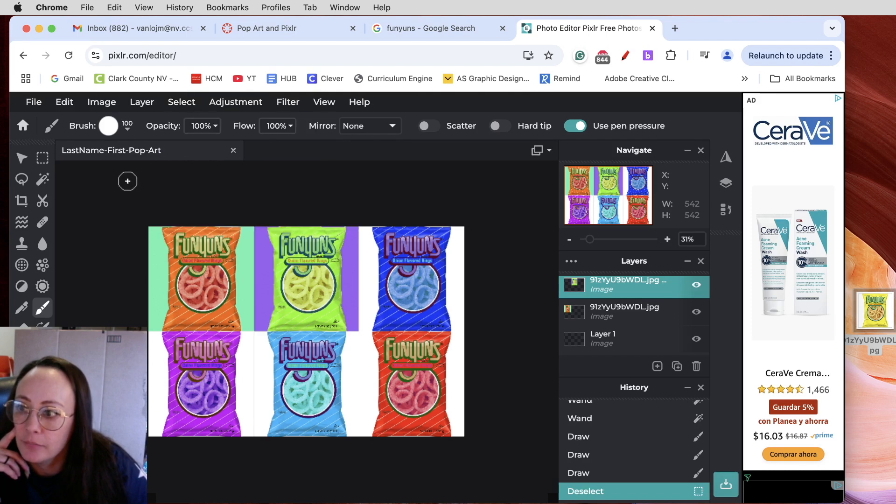
Select the white background on both sides of the upper row's dark blue bag on its own layer with the Wand.
{"action": "scroll", "coordinate": [628, 289], "scroll_direction": "up", "scroll_amount": 1}
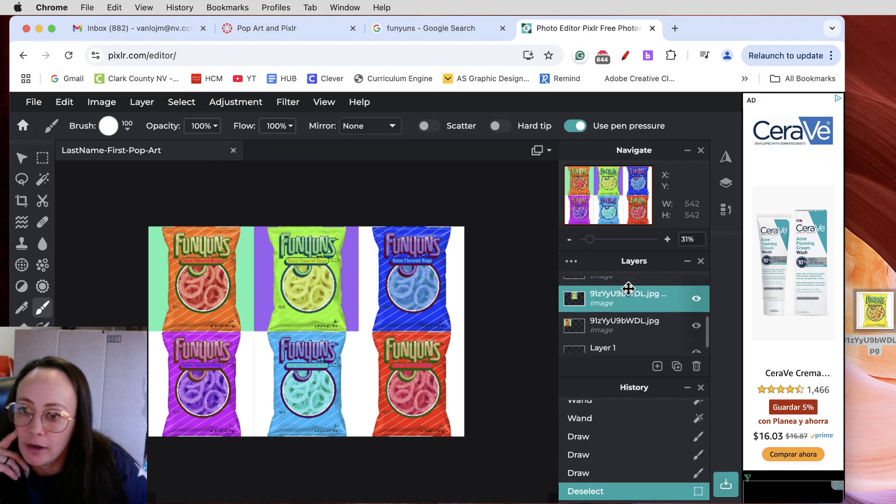
{"action": "left_click", "coordinate": [629, 291]}
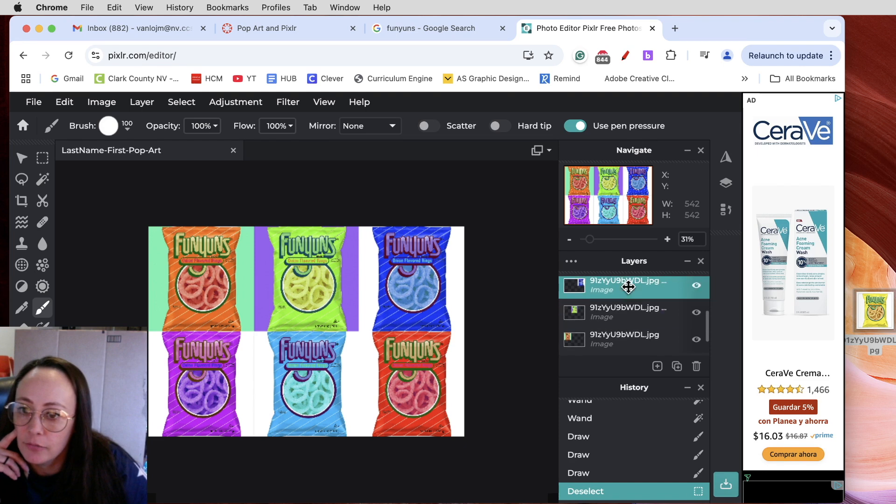
{"action": "left_click", "coordinate": [43, 179]}
{"action": "left_click", "coordinate": [366, 274]}
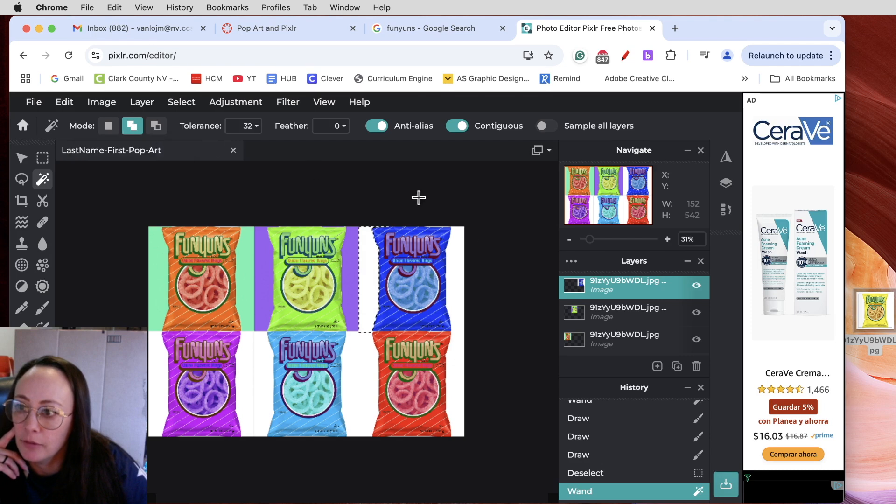
{"action": "left_click", "coordinate": [457, 257]}
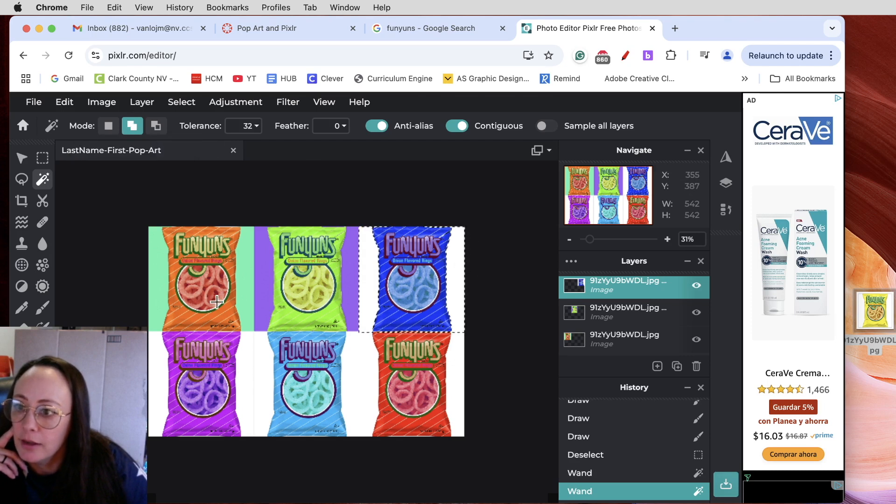
Paint the selected background beside the upper row's dark blue bag yellow, #F2F25E, with the 100 px brush and deselect it.
{"action": "left_click", "coordinate": [29, 423]}
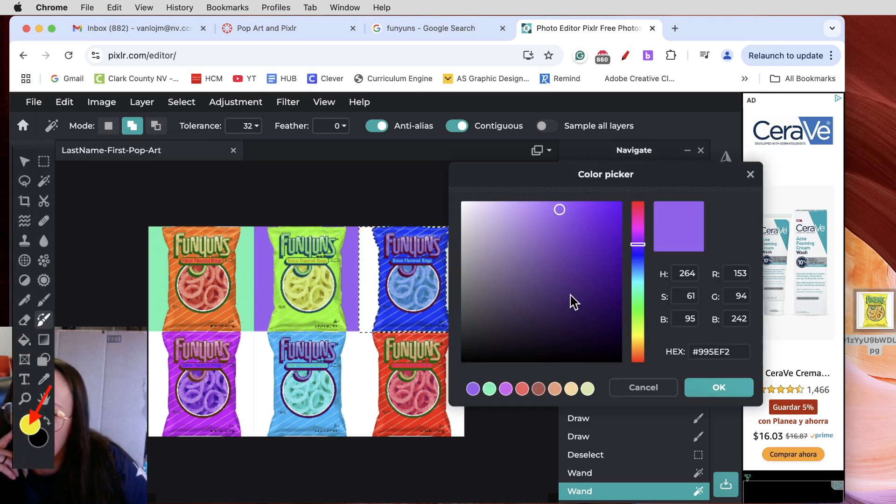
{"action": "left_click", "coordinate": [638, 307]}
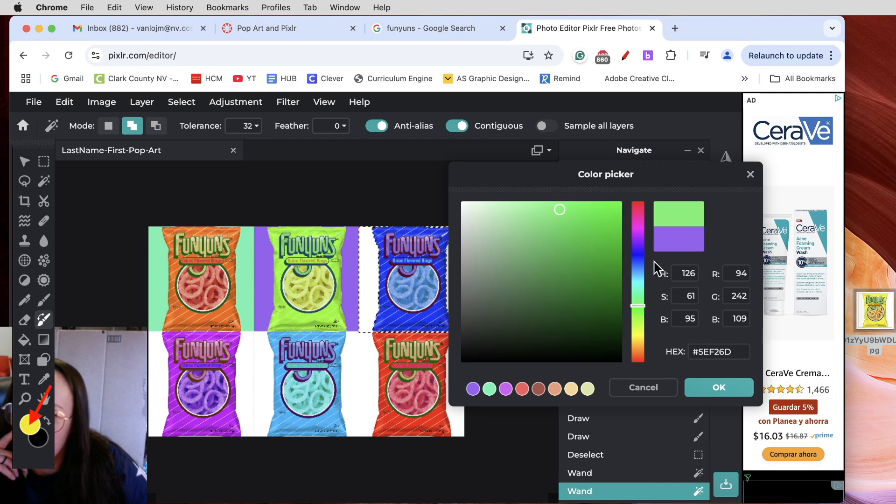
{"action": "left_click", "coordinate": [639, 336]}
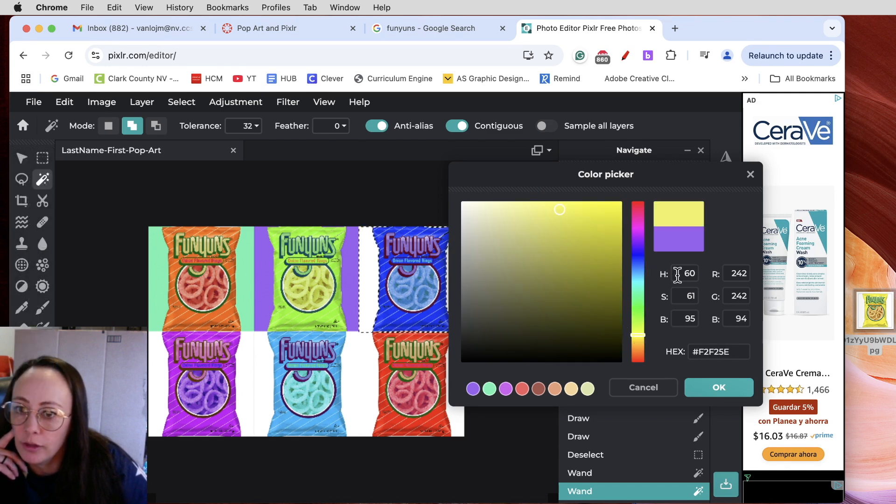
{"action": "left_click", "coordinate": [718, 387]}
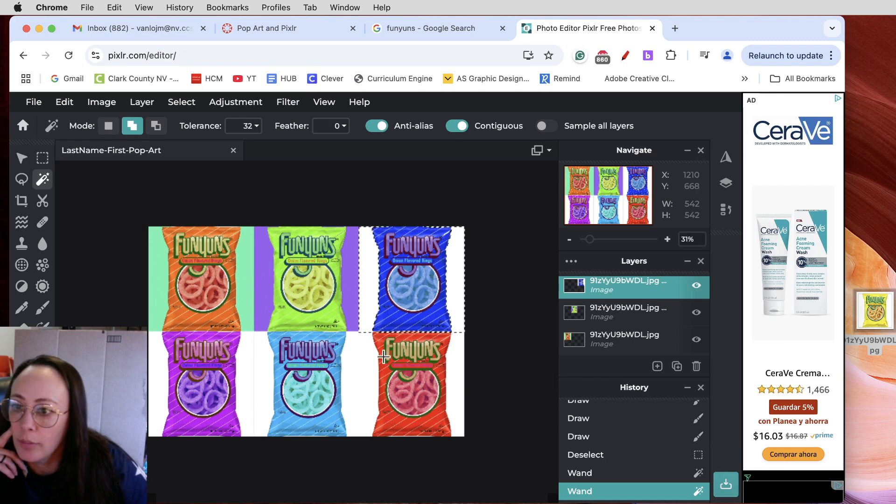
{"action": "left_click", "coordinate": [43, 308]}
{"action": "mouse_move", "coordinate": [369, 304]}
{"action": "left_mouse_down"}
{"action": "mouse_move", "coordinate": [364, 202]}
{"action": "mouse_move", "coordinate": [358, 272]}
{"action": "mouse_move", "coordinate": [363, 337]}
{"action": "mouse_move", "coordinate": [371, 268]}
{"action": "mouse_move", "coordinate": [371, 342]}
{"action": "mouse_move", "coordinate": [374, 217]}
{"action": "left_mouse_up"}
{"action": "mouse_move", "coordinate": [445, 229]}
{"action": "left_mouse_down"}
{"action": "mouse_move", "coordinate": [451, 270]}
{"action": "mouse_move", "coordinate": [457, 244]}
{"action": "mouse_move", "coordinate": [452, 286]}
{"action": "mouse_move", "coordinate": [463, 293]}
{"action": "mouse_move", "coordinate": [465, 332]}
{"action": "left_mouse_up"}
{"action": "left_click", "coordinate": [326, 28]}
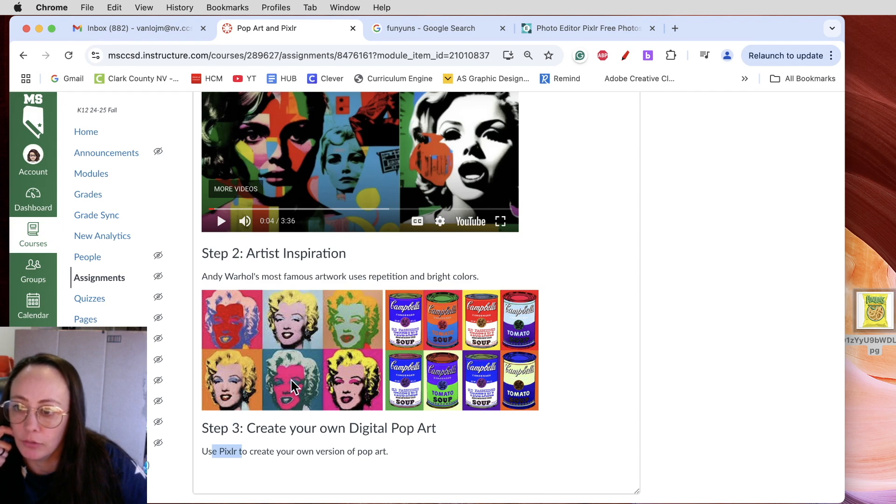
{"action": "left_click", "coordinate": [560, 29]}
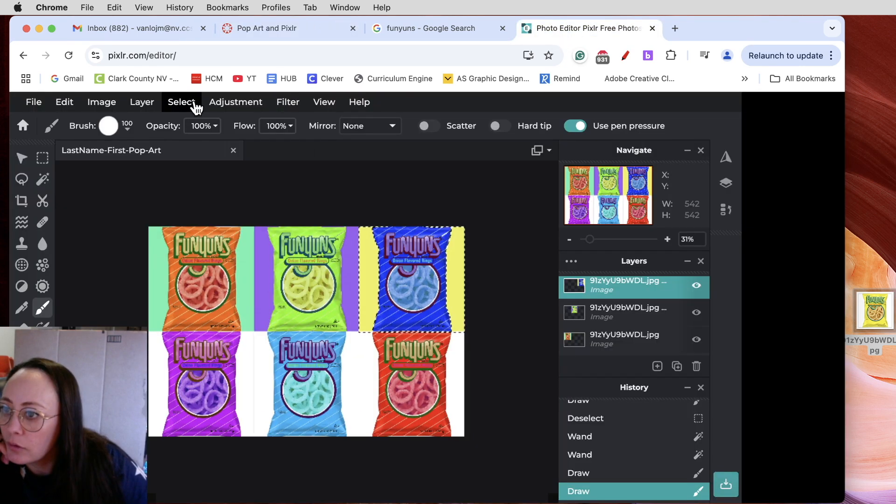
{"action": "left_click", "coordinate": [181, 102]}
{"action": "left_click", "coordinate": [188, 174]}
Select the white background on both sides of the purple bag on its own layer with the Wand.
{"action": "left_click", "coordinate": [42, 179]}
{"action": "left_click", "coordinate": [620, 285]}
{"action": "left_click", "coordinate": [246, 411]}
{"action": "scroll", "coordinate": [597, 304], "scroll_direction": "up", "scroll_amount": 1}
{"action": "left_click", "coordinate": [602, 282]}
{"action": "left_click", "coordinate": [189, 104]}
{"action": "left_click", "coordinate": [188, 174]}
{"action": "left_click", "coordinate": [156, 369]}
{"action": "left_click", "coordinate": [247, 368]}
Paint the selected background beside the purple bag light blue with the brush.
{"action": "left_click", "coordinate": [29, 439]}
{"action": "left_click", "coordinate": [636, 272]}
{"action": "left_click", "coordinate": [718, 387]}
{"action": "left_click", "coordinate": [42, 307]}
{"action": "mouse_move", "coordinate": [157, 338]}
{"action": "left_mouse_down"}
{"action": "mouse_move", "coordinate": [174, 400]}
{"action": "mouse_move", "coordinate": [164, 430]}
{"action": "left_mouse_up"}
{"action": "left_click_drag", "start_coordinate": [249, 340], "coordinate": [246, 430]}
Deselect the purple bag's painted background and switch to the Wand on the lower row's light blue bag layer.
{"action": "left_click", "coordinate": [622, 311]}
{"action": "scroll", "coordinate": [622, 316], "scroll_direction": "up", "scroll_amount": 1}
{"action": "left_click", "coordinate": [181, 102]}
{"action": "left_click", "coordinate": [189, 174]}
{"action": "left_click", "coordinate": [42, 179]}
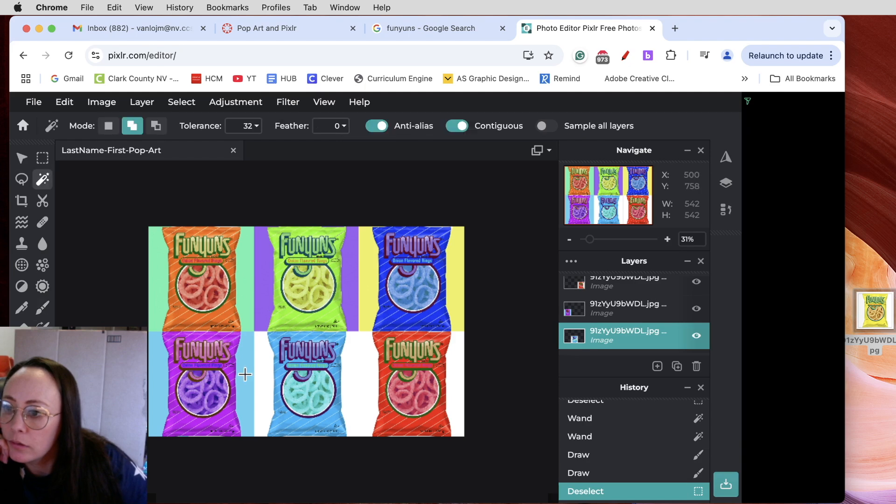
{"action": "left_click", "coordinate": [622, 308]}
{"action": "left_click", "coordinate": [157, 373]}
{"action": "left_click", "coordinate": [246, 397]}
{"action": "left_click", "coordinate": [182, 103]}
{"action": "left_click", "coordinate": [188, 174]}
Select the white background on both sides of the lower row's light blue bag on its own layer.
{"action": "left_click", "coordinate": [606, 336]}
{"action": "left_click", "coordinate": [262, 397]}
{"action": "left_click", "coordinate": [352, 397]}
Paint the selected background beside the light blue bag light green with the 100 px brush and deselect it.
{"action": "left_click", "coordinate": [29, 439]}
{"action": "mouse_move", "coordinate": [639, 275]}
{"action": "left_mouse_down"}
{"action": "mouse_move", "coordinate": [643, 249]}
{"action": "mouse_move", "coordinate": [646, 331]}
{"action": "mouse_move", "coordinate": [644, 315]}
{"action": "left_mouse_up"}
{"action": "left_click", "coordinate": [718, 387]}
{"action": "left_click", "coordinate": [29, 439]}
{"action": "left_click", "coordinate": [718, 387]}
{"action": "left_click", "coordinate": [43, 308]}
{"action": "left_click_drag", "start_coordinate": [263, 341], "coordinate": [262, 430]}
{"action": "left_click_drag", "start_coordinate": [352, 340], "coordinate": [353, 430]}
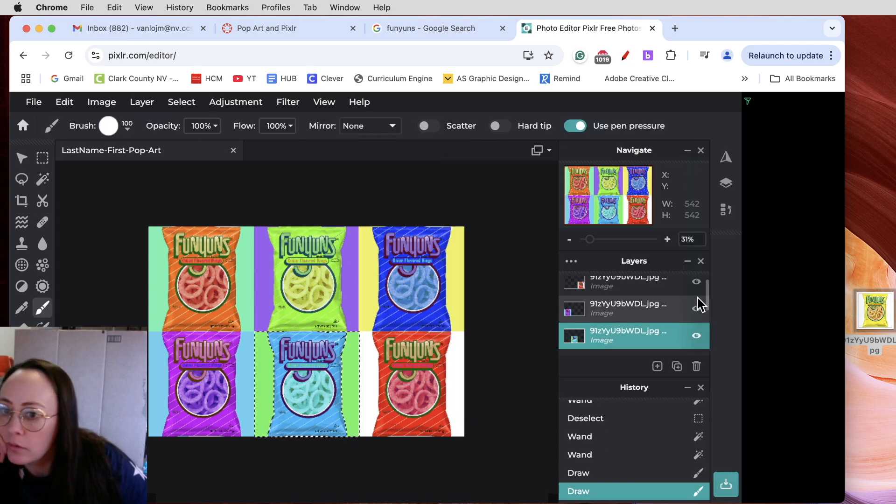
{"action": "left_click", "coordinate": [182, 102]}
{"action": "left_click", "coordinate": [188, 174]}
Select the white background on both sides of the red bag on its own layer with the Wand.
{"action": "left_click", "coordinate": [613, 292]}
{"action": "left_click", "coordinate": [42, 179]}
{"action": "left_click", "coordinate": [366, 388]}
{"action": "left_click", "coordinate": [451, 379]}
Paint the selected background beside the red bag magenta with the brush and deselect it.
{"action": "left_click", "coordinate": [29, 439]}
{"action": "left_click_drag", "start_coordinate": [640, 314], "coordinate": [639, 229]}
{"action": "left_click", "coordinate": [576, 209]}
{"action": "left_click", "coordinate": [718, 387]}
{"action": "left_click", "coordinate": [43, 308]}
{"action": "left_click_drag", "start_coordinate": [366, 372], "coordinate": [367, 430]}
{"action": "left_click_drag", "start_coordinate": [457, 340], "coordinate": [424, 434]}
{"action": "left_click", "coordinate": [21, 158]}
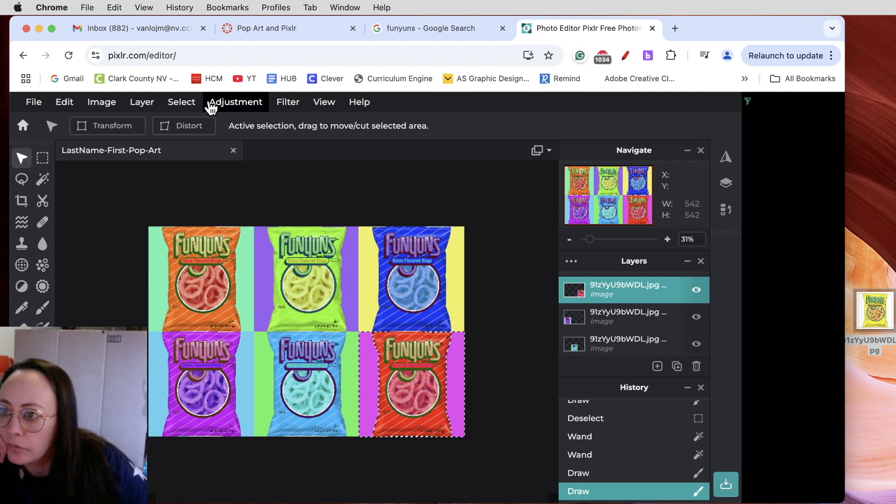
{"action": "left_click", "coordinate": [182, 102]}
{"action": "left_click", "coordinate": [188, 174]}
{"action": "left_click", "coordinate": [480, 495]}
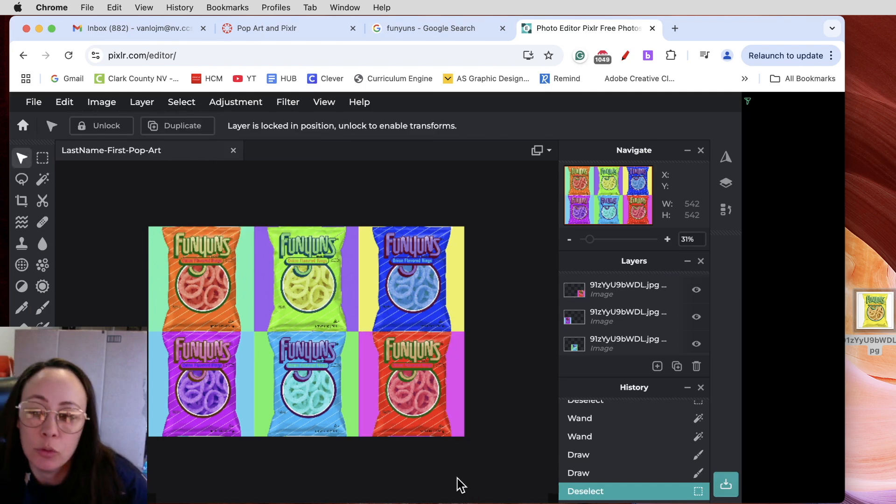
{"action": "left_click", "coordinate": [417, 28]}
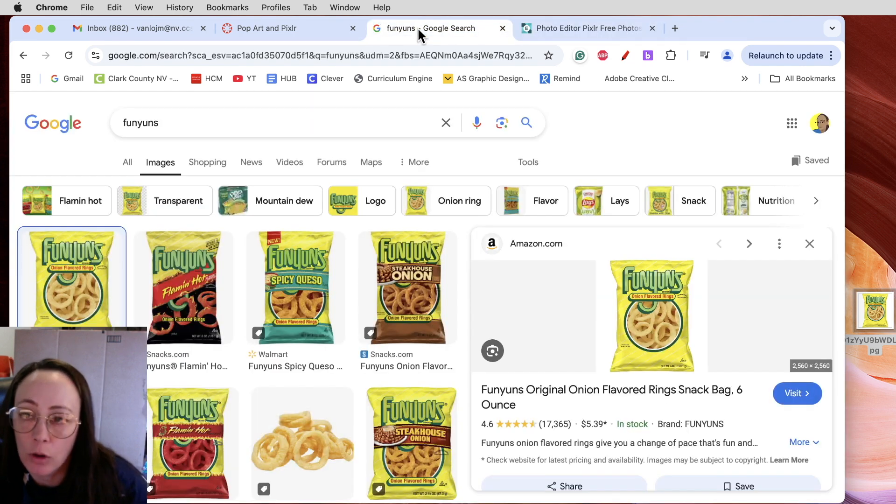
{"action": "left_click", "coordinate": [299, 28]}
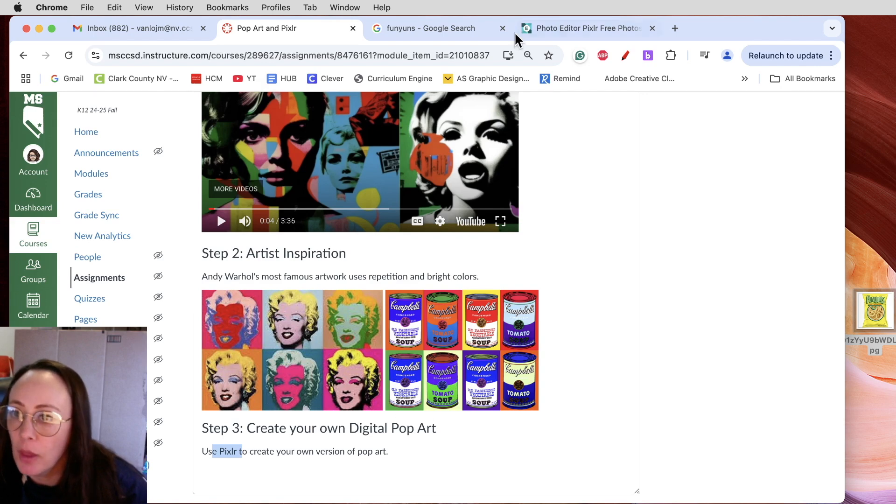
{"action": "left_click", "coordinate": [551, 29]}
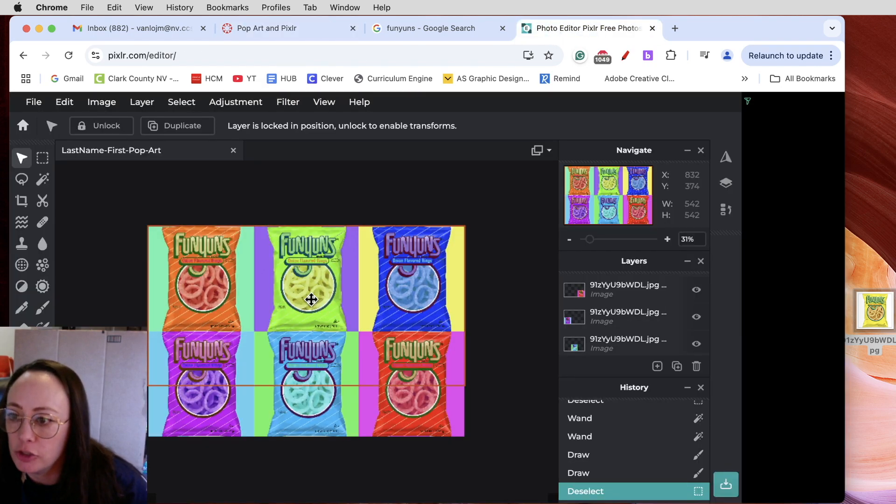
{"action": "left_click", "coordinate": [414, 284]}
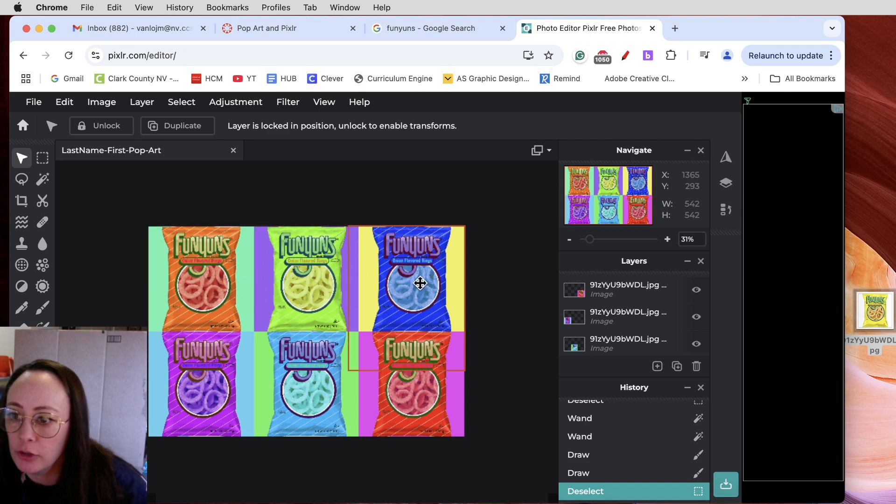
{"action": "left_click", "coordinate": [377, 329]}
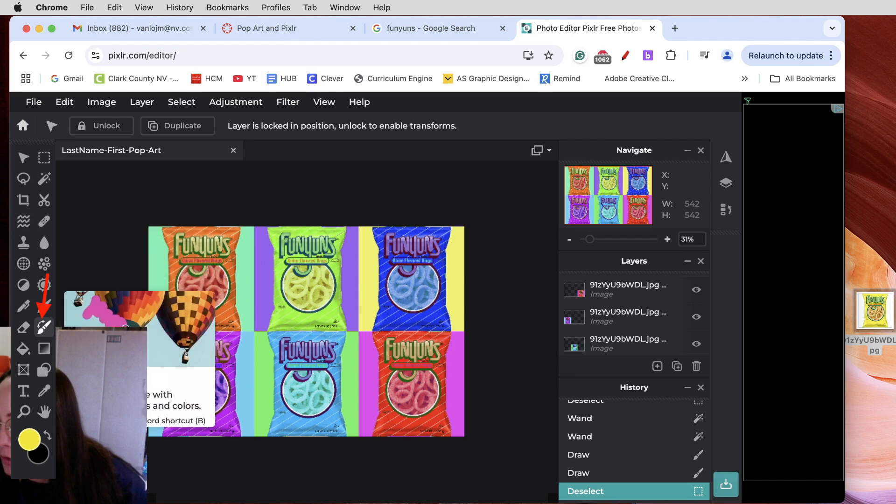
Set up the Color replace tool with a 30 px basic circular brush on the orange bag's layer.
{"action": "left_click", "coordinate": [44, 327]}
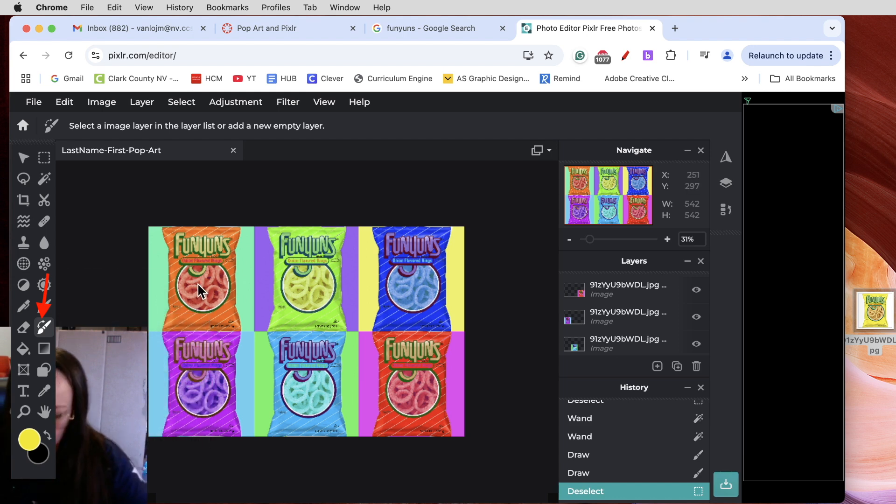
{"action": "scroll", "coordinate": [197, 283], "scroll_direction": "up", "scroll_amount": 2}
{"action": "scroll", "coordinate": [183, 315], "scroll_direction": "down", "scroll_amount": 4}
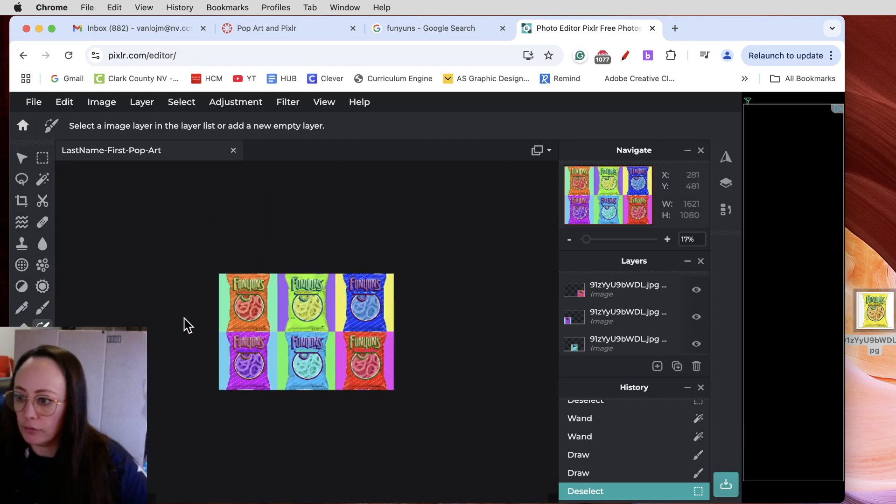
{"action": "scroll", "coordinate": [201, 319], "scroll_direction": "up", "scroll_amount": 4}
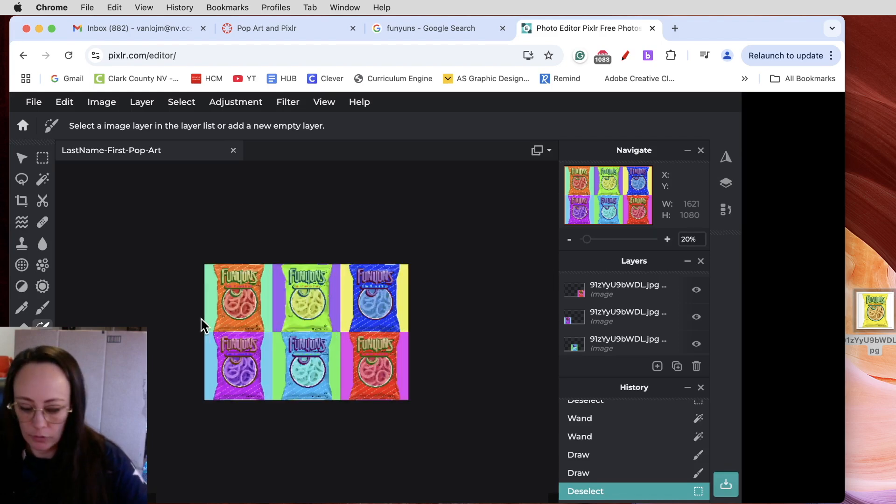
{"action": "scroll", "coordinate": [201, 322], "scroll_direction": "up", "scroll_amount": 1}
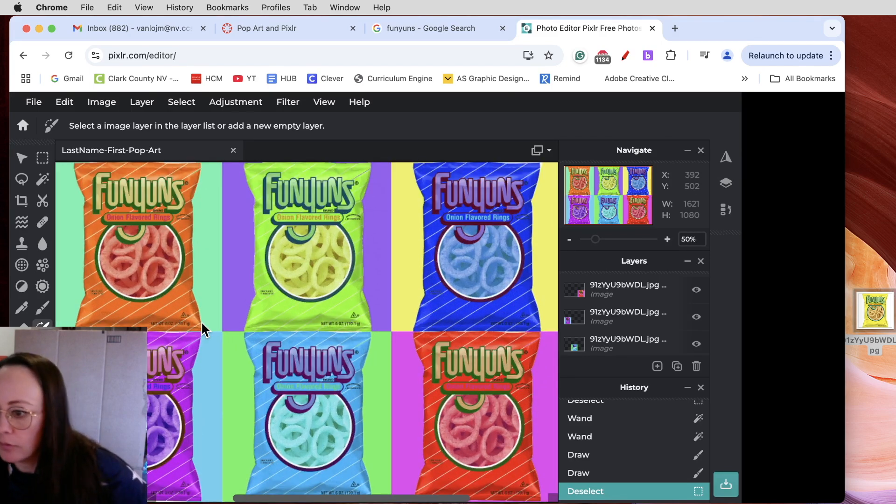
{"action": "left_click_drag", "start_coordinate": [355, 497], "coordinate": [281, 497]}
{"action": "scroll", "coordinate": [319, 259], "scroll_direction": "up", "scroll_amount": 1}
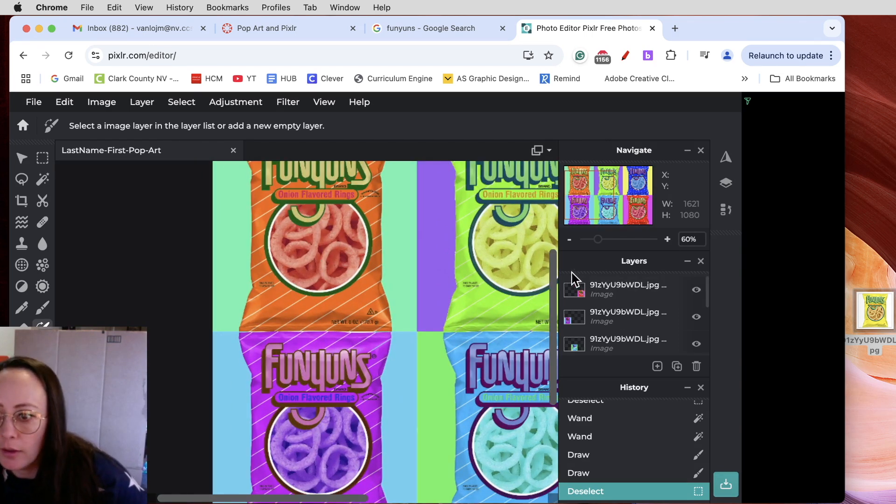
{"action": "left_click_drag", "start_coordinate": [554, 286], "coordinate": [554, 250]}
{"action": "scroll", "coordinate": [555, 247], "scroll_direction": "up", "scroll_amount": 1}
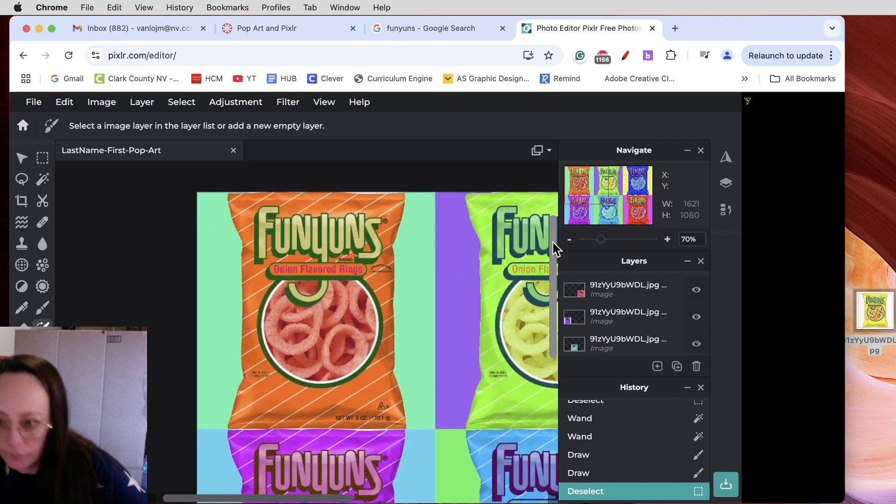
{"action": "scroll", "coordinate": [555, 248], "scroll_direction": "up", "scroll_amount": 1}
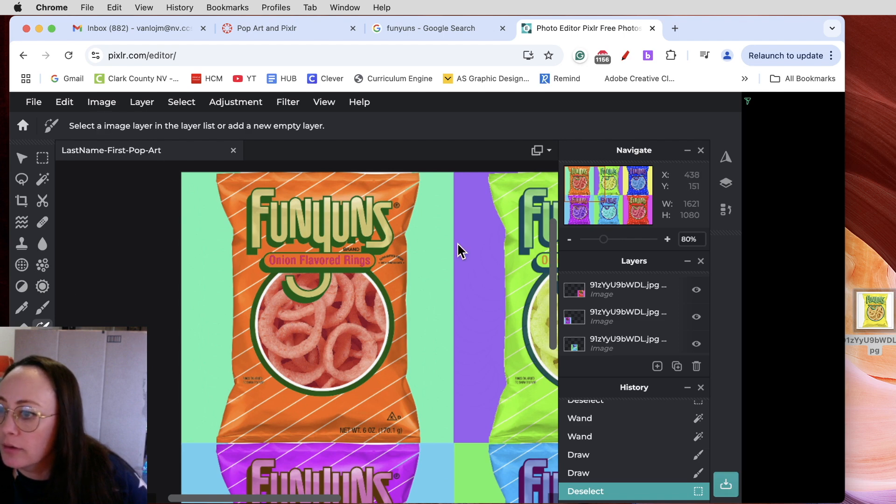
{"action": "scroll", "coordinate": [649, 313], "scroll_direction": "down", "scroll_amount": 3}
{"action": "left_click", "coordinate": [620, 309]}
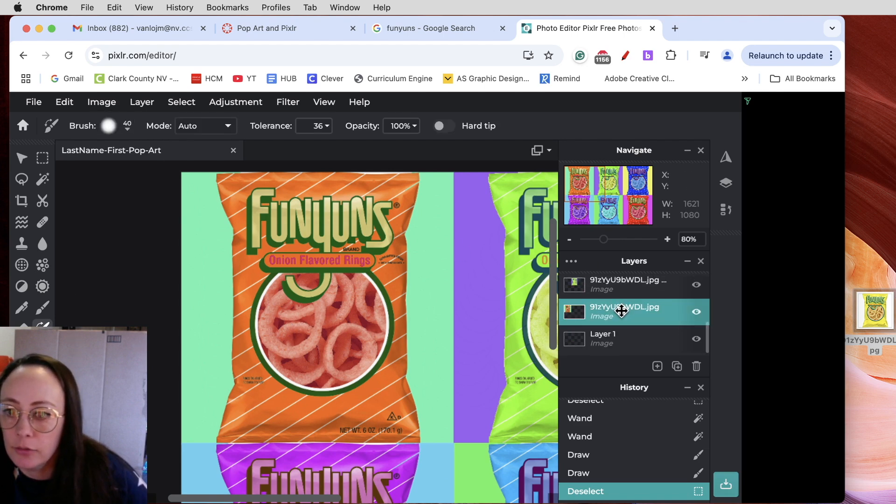
{"action": "left_click", "coordinate": [108, 126]}
{"action": "left_click", "coordinate": [260, 316]}
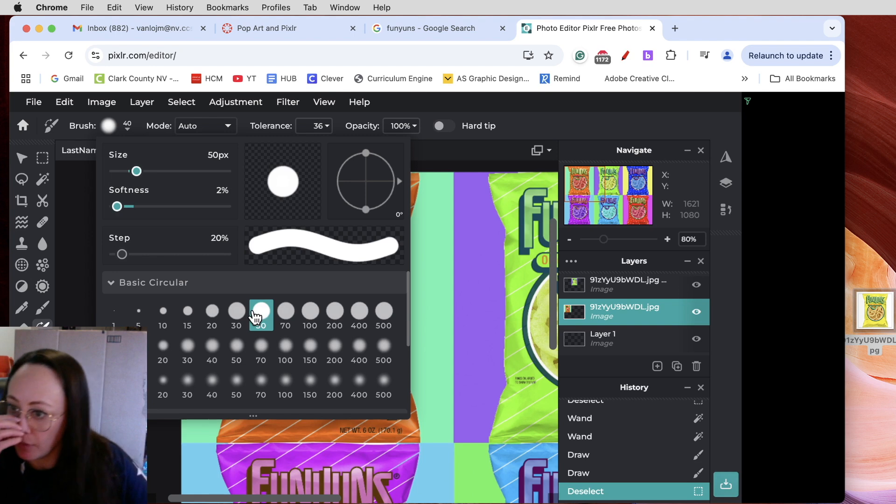
{"action": "left_click", "coordinate": [239, 319]}
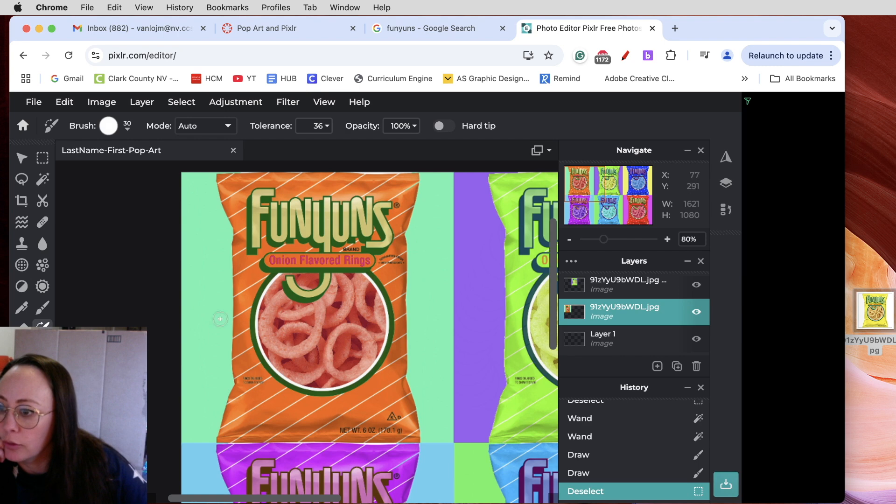
Recolor all the onion rings in the orange bag's round window magenta with the Color replace brush.
{"action": "left_click_drag", "start_coordinate": [279, 288], "coordinate": [270, 298]}
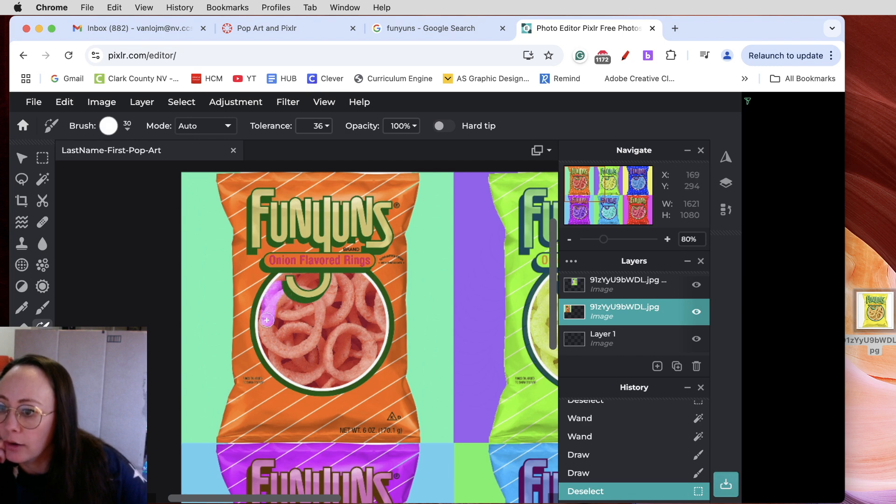
{"action": "mouse_move", "coordinate": [269, 356]}
{"action": "left_mouse_down"}
{"action": "mouse_move", "coordinate": [331, 381]}
{"action": "mouse_move", "coordinate": [372, 356]}
{"action": "mouse_move", "coordinate": [378, 337]}
{"action": "left_mouse_up"}
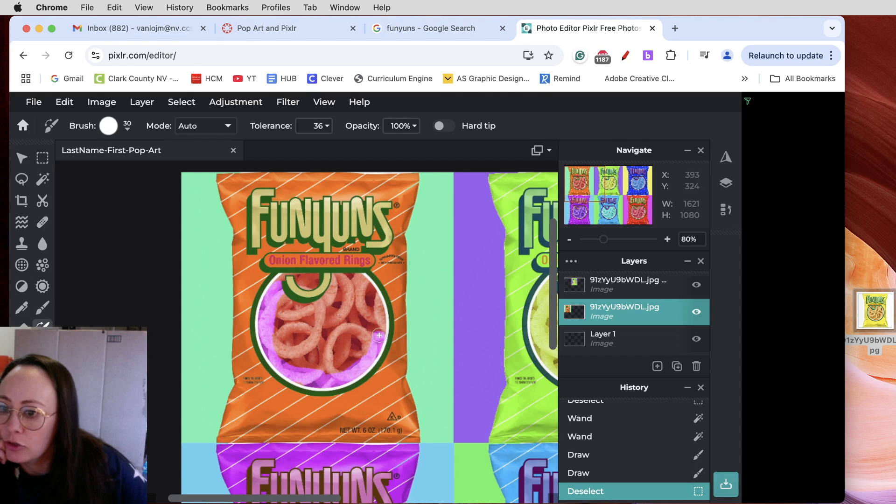
{"action": "left_click_drag", "start_coordinate": [377, 307], "coordinate": [363, 285]}
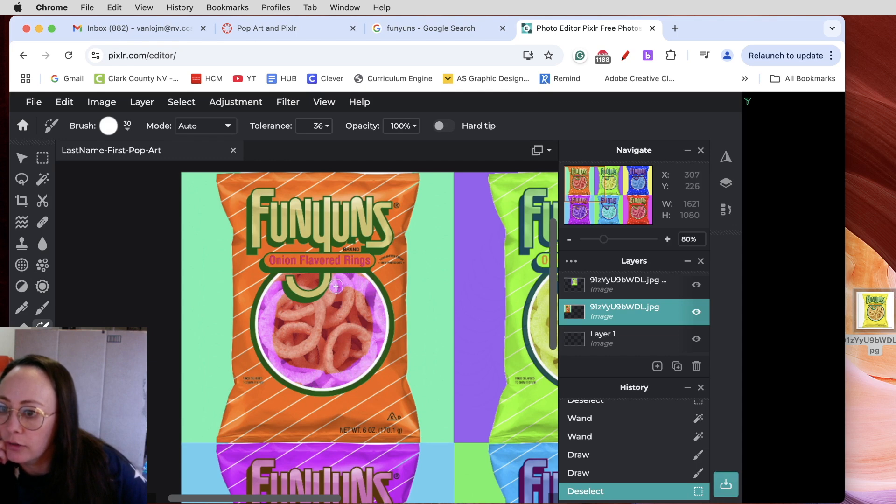
{"action": "mouse_move", "coordinate": [280, 319]}
{"action": "left_mouse_down"}
{"action": "mouse_move", "coordinate": [291, 364]}
{"action": "mouse_move", "coordinate": [354, 367]}
{"action": "mouse_move", "coordinate": [369, 335]}
{"action": "mouse_move", "coordinate": [366, 296]}
{"action": "mouse_move", "coordinate": [286, 320]}
{"action": "mouse_move", "coordinate": [357, 315]}
{"action": "mouse_move", "coordinate": [365, 309]}
{"action": "mouse_move", "coordinate": [340, 308]}
{"action": "mouse_move", "coordinate": [348, 288]}
{"action": "mouse_move", "coordinate": [360, 332]}
{"action": "mouse_move", "coordinate": [343, 355]}
{"action": "mouse_move", "coordinate": [308, 359]}
{"action": "mouse_move", "coordinate": [283, 334]}
{"action": "mouse_move", "coordinate": [352, 325]}
{"action": "mouse_move", "coordinate": [302, 346]}
{"action": "mouse_move", "coordinate": [354, 339]}
{"action": "mouse_move", "coordinate": [322, 357]}
{"action": "left_mouse_up"}
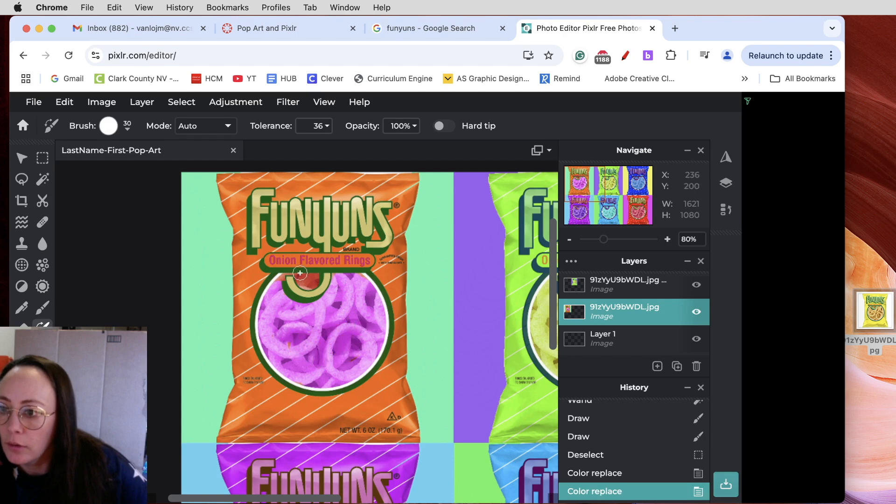
{"action": "left_click_drag", "start_coordinate": [312, 278], "coordinate": [282, 275]}
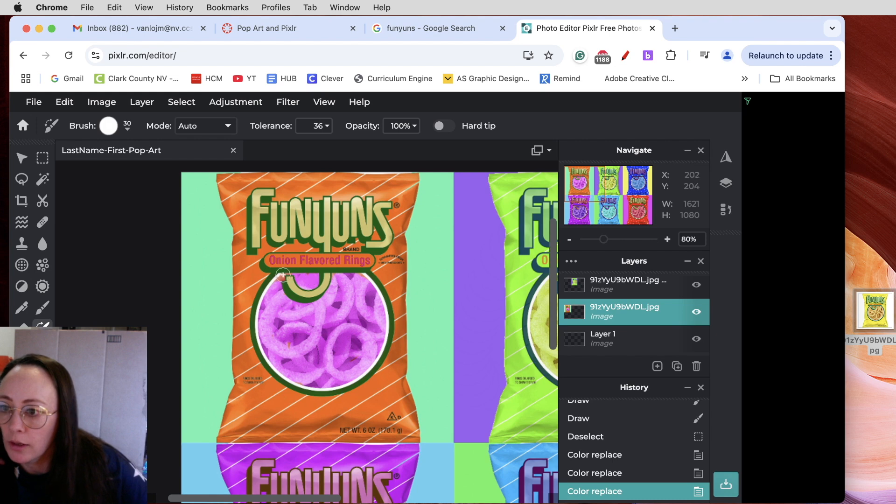
{"action": "left_click", "coordinate": [280, 279]}
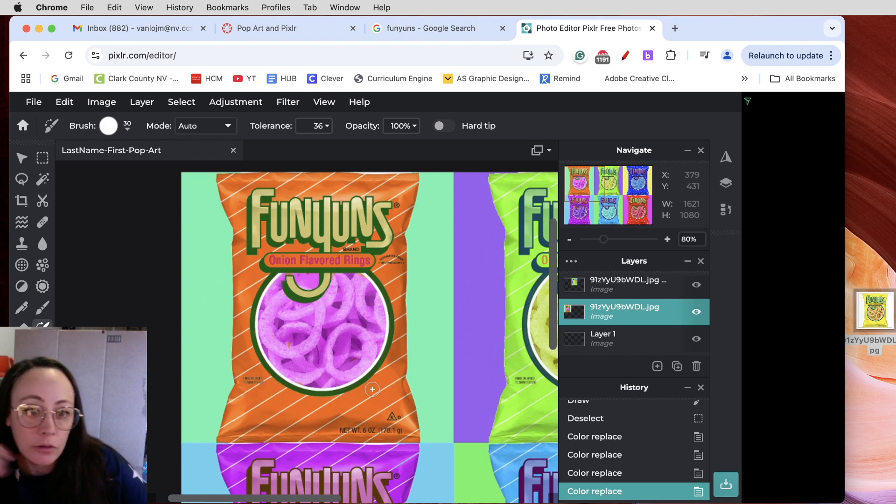
{"action": "scroll", "coordinate": [383, 364], "scroll_direction": "down", "scroll_amount": 5}
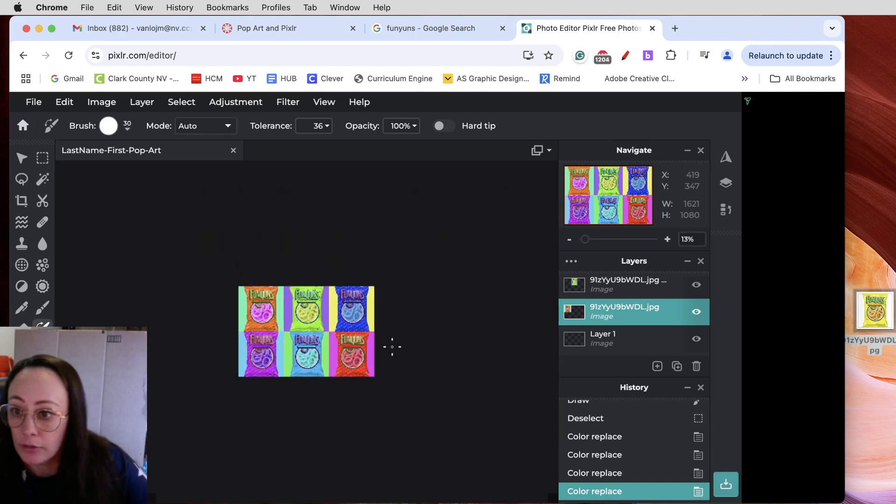
{"action": "scroll", "coordinate": [392, 347], "scroll_direction": "up", "scroll_amount": 8}
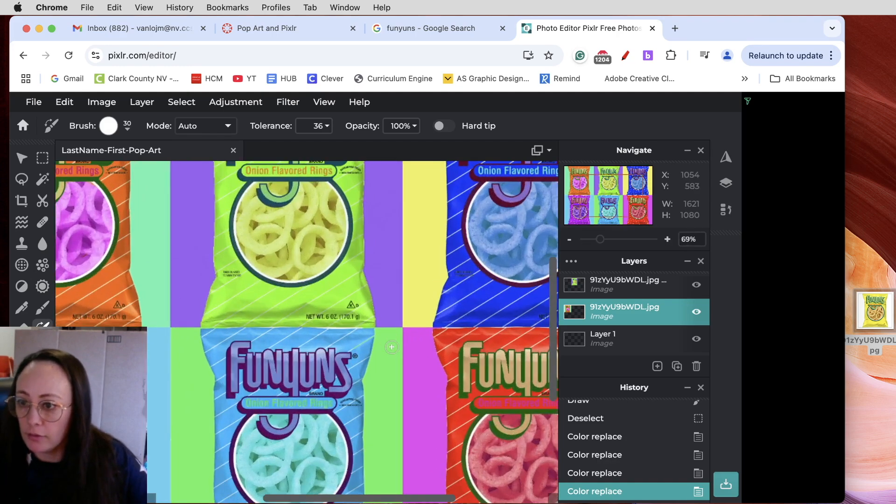
{"action": "left_click_drag", "start_coordinate": [388, 498], "coordinate": [361, 502]}
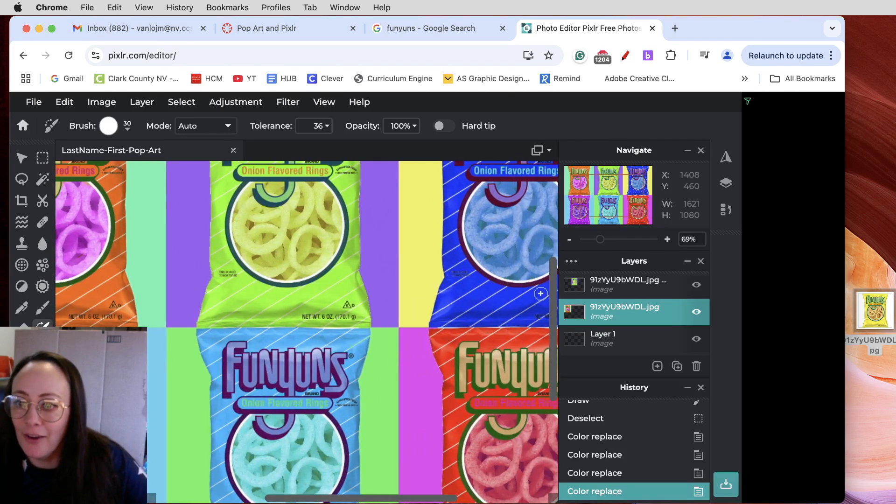
{"action": "left_click_drag", "start_coordinate": [556, 301], "coordinate": [555, 247]}
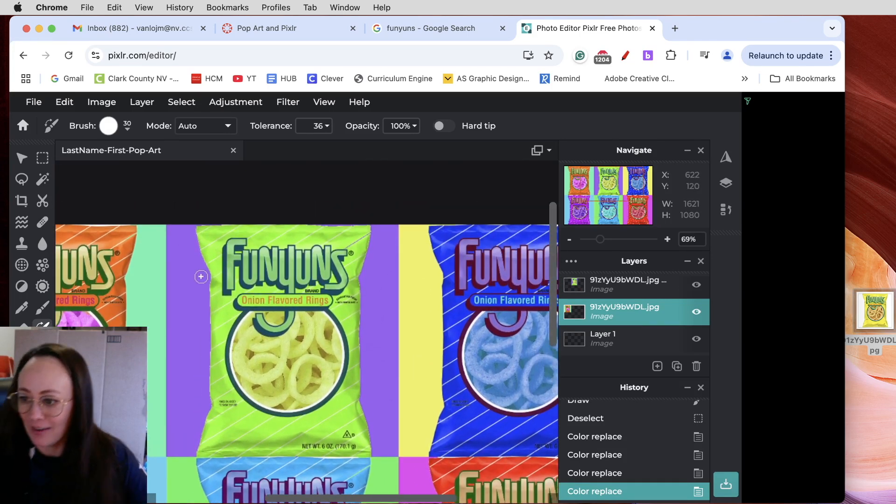
Set the foreground color to blue #4783F3 and activate the lime green bag's layer.
{"action": "left_click", "coordinate": [31, 436]}
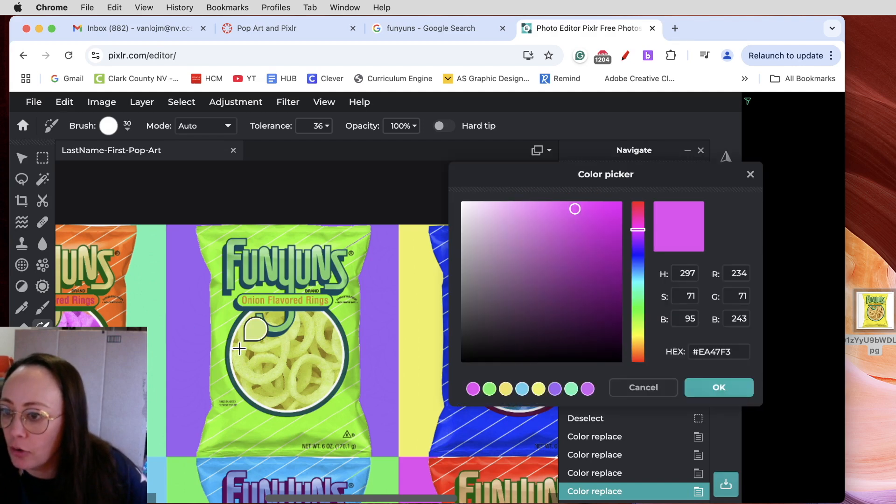
{"action": "left_click_drag", "start_coordinate": [637, 231], "coordinate": [640, 272]}
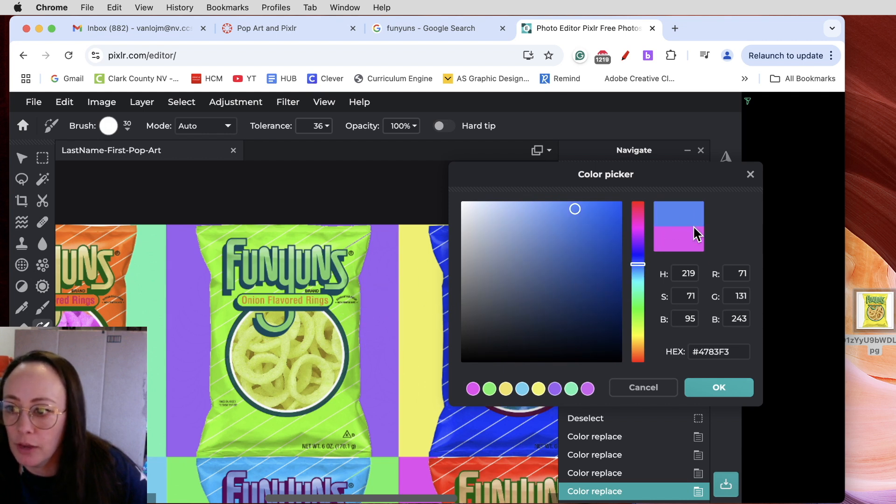
{"action": "left_click", "coordinate": [723, 390]}
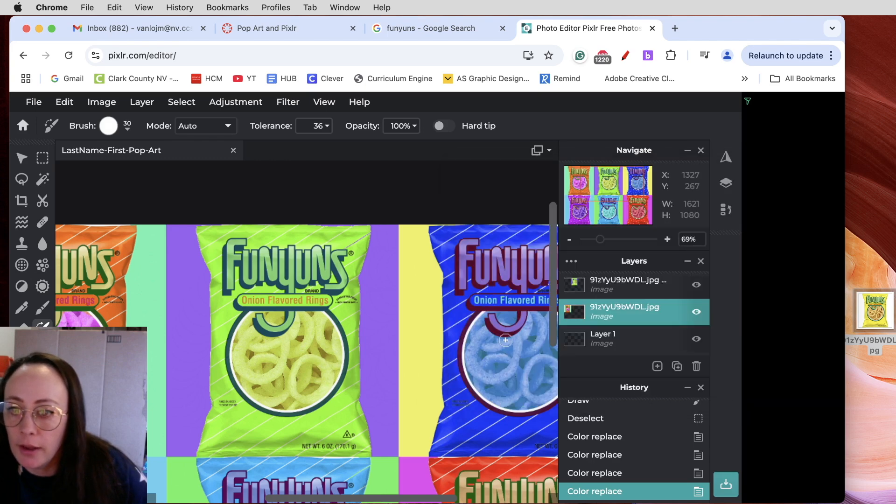
{"action": "left_click", "coordinate": [635, 284]}
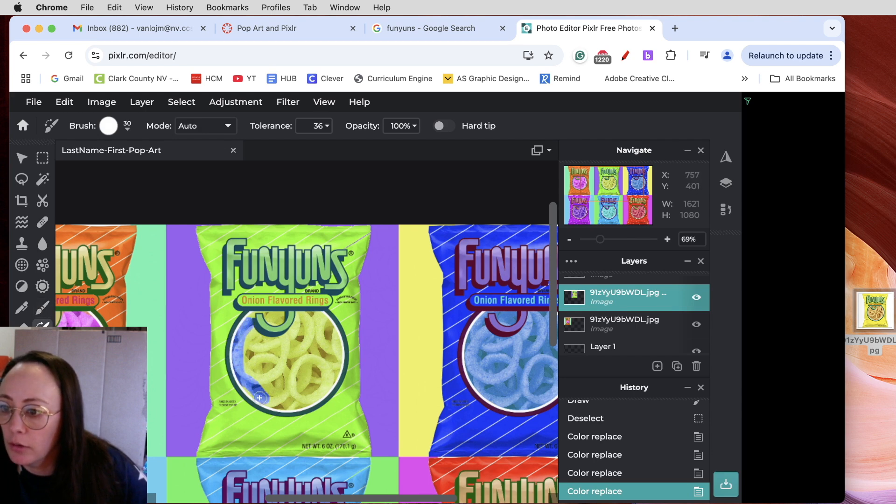
Recolor all the onion rings in the lime green bag's round window blue with the Color replace brush.
{"action": "mouse_move", "coordinate": [268, 399]}
{"action": "left_mouse_down"}
{"action": "mouse_move", "coordinate": [312, 400]}
{"action": "mouse_move", "coordinate": [339, 369]}
{"action": "mouse_move", "coordinate": [340, 349]}
{"action": "mouse_move", "coordinate": [319, 315]}
{"action": "mouse_move", "coordinate": [334, 332]}
{"action": "mouse_move", "coordinate": [304, 314]}
{"action": "mouse_move", "coordinate": [275, 340]}
{"action": "mouse_move", "coordinate": [250, 332]}
{"action": "mouse_move", "coordinate": [244, 383]}
{"action": "left_mouse_up"}
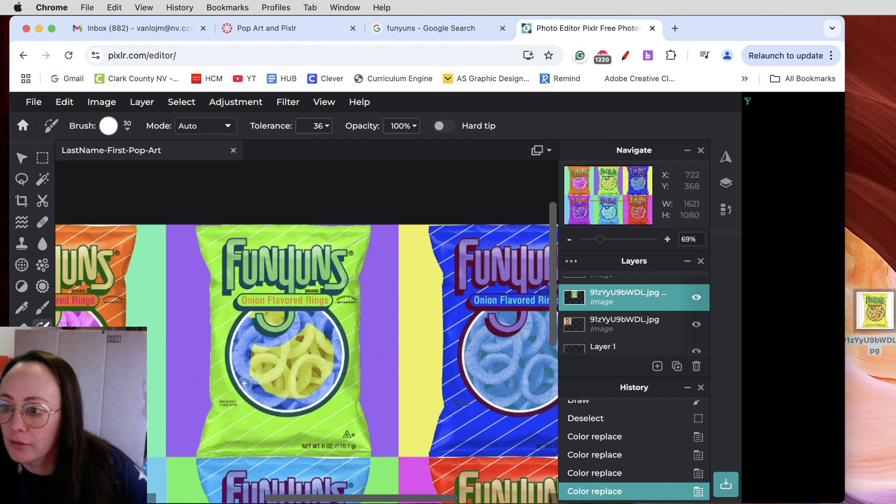
{"action": "mouse_move", "coordinate": [258, 347]}
{"action": "left_mouse_down"}
{"action": "mouse_move", "coordinate": [272, 386]}
{"action": "mouse_move", "coordinate": [312, 332]}
{"action": "mouse_move", "coordinate": [325, 367]}
{"action": "mouse_move", "coordinate": [286, 390]}
{"action": "mouse_move", "coordinate": [318, 339]}
{"action": "mouse_move", "coordinate": [298, 370]}
{"action": "left_mouse_up"}
{"action": "mouse_move", "coordinate": [294, 350]}
{"action": "left_mouse_down"}
{"action": "mouse_move", "coordinate": [249, 314]}
{"action": "mouse_move", "coordinate": [269, 315]}
{"action": "left_mouse_up"}
{"action": "left_click", "coordinate": [251, 314]}
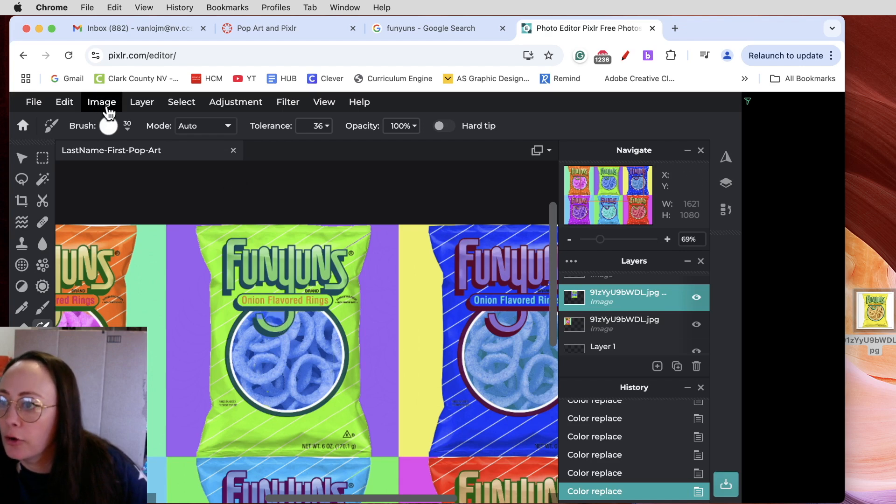
Set the Color replace brush size to 27 px.
{"action": "left_click", "coordinate": [111, 127]}
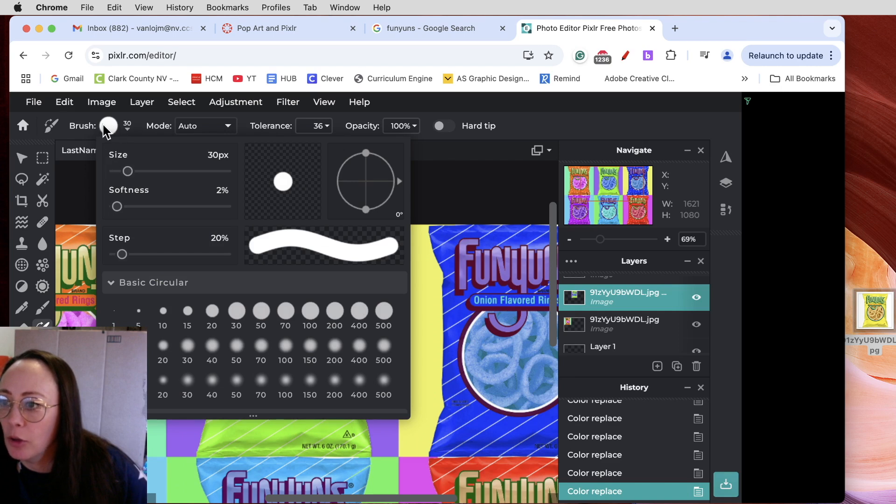
{"action": "mouse_move", "coordinate": [129, 175]}
{"action": "left_mouse_down"}
{"action": "mouse_move", "coordinate": [120, 174]}
{"action": "mouse_move", "coordinate": [128, 176]}
{"action": "left_mouse_up"}
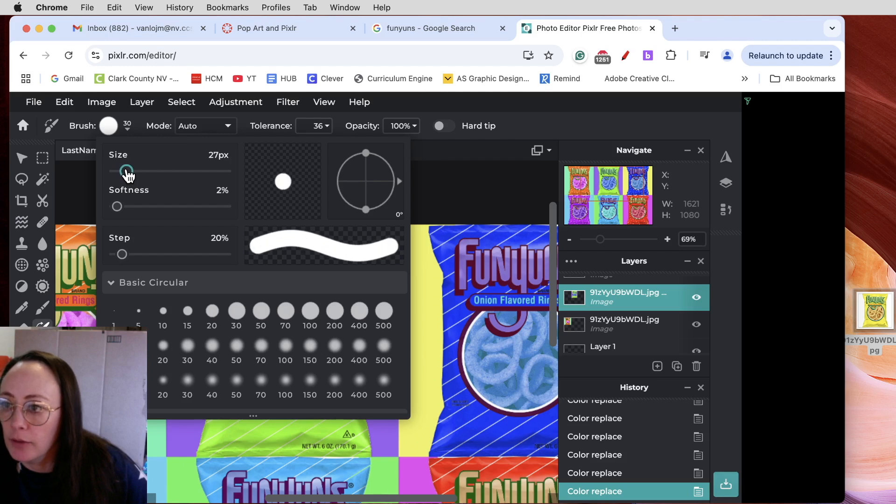
{"action": "left_click", "coordinate": [124, 129]}
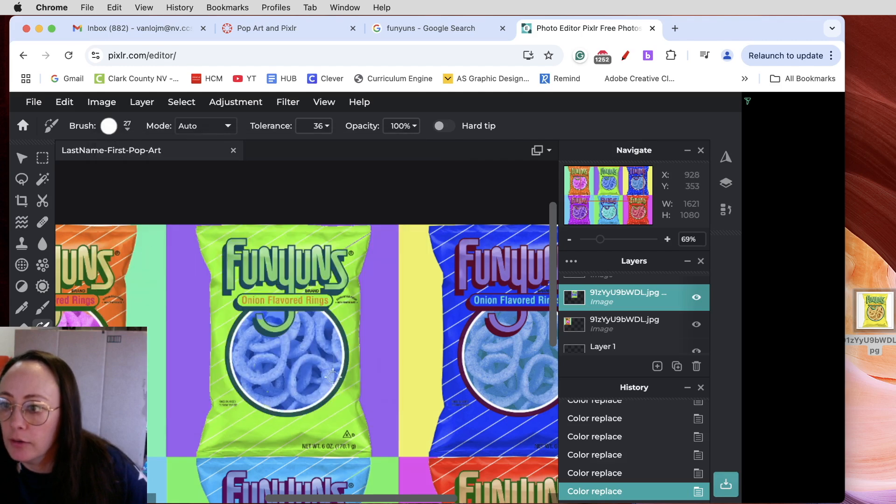
Set the foreground color to magenta #F347F3 and activate the dark blue bag's layer.
{"action": "scroll", "coordinate": [455, 379], "scroll_direction": "down", "scroll_amount": 10}
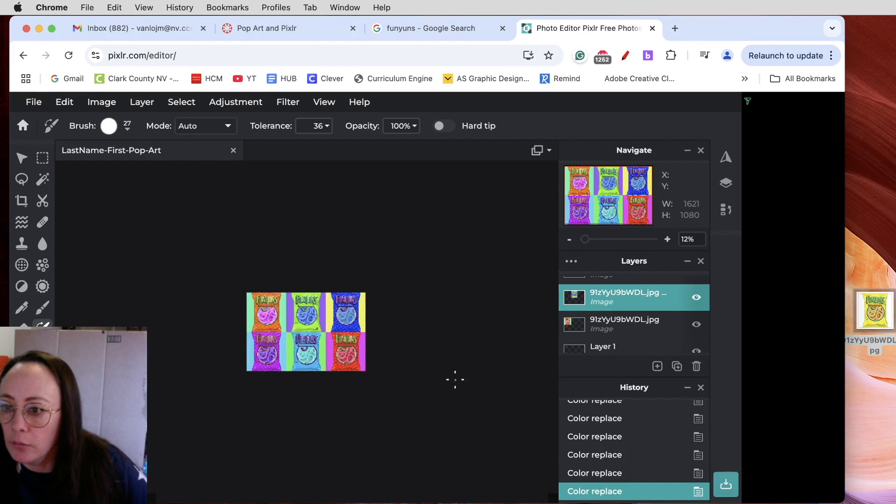
{"action": "scroll", "coordinate": [455, 379], "scroll_direction": "up", "scroll_amount": 8}
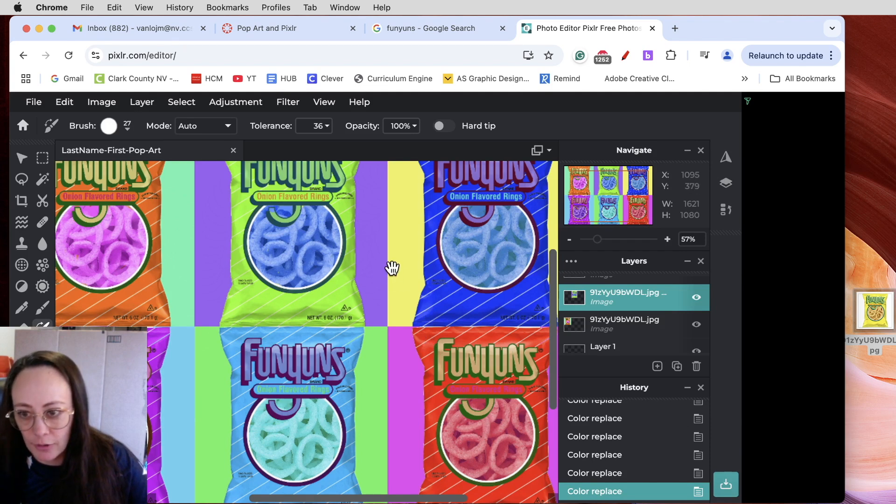
{"action": "left_click_drag", "start_coordinate": [413, 272], "coordinate": [331, 325]}
{"action": "mouse_move", "coordinate": [553, 336]}
{"action": "left_mouse_down"}
{"action": "mouse_move", "coordinate": [554, 343]}
{"action": "mouse_move", "coordinate": [554, 333]}
{"action": "left_mouse_up"}
{"action": "key", "text": "super+plus"}
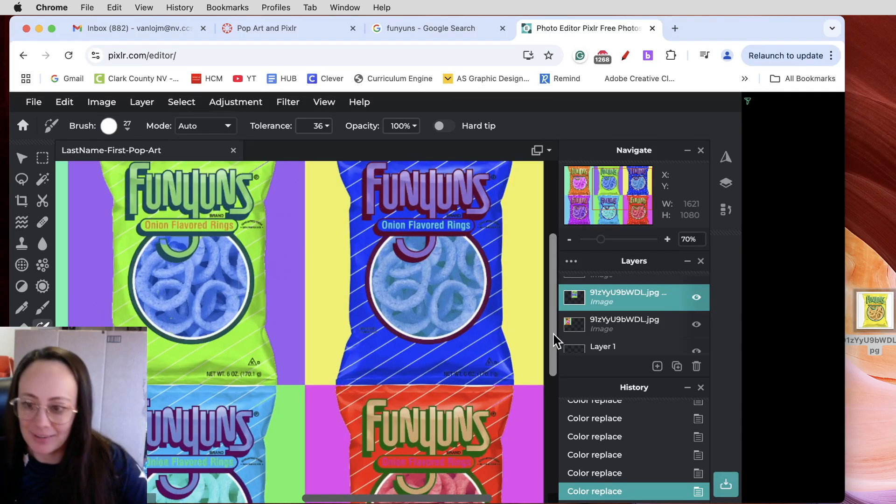
{"action": "left_click_drag", "start_coordinate": [496, 310], "coordinate": [460, 362]}
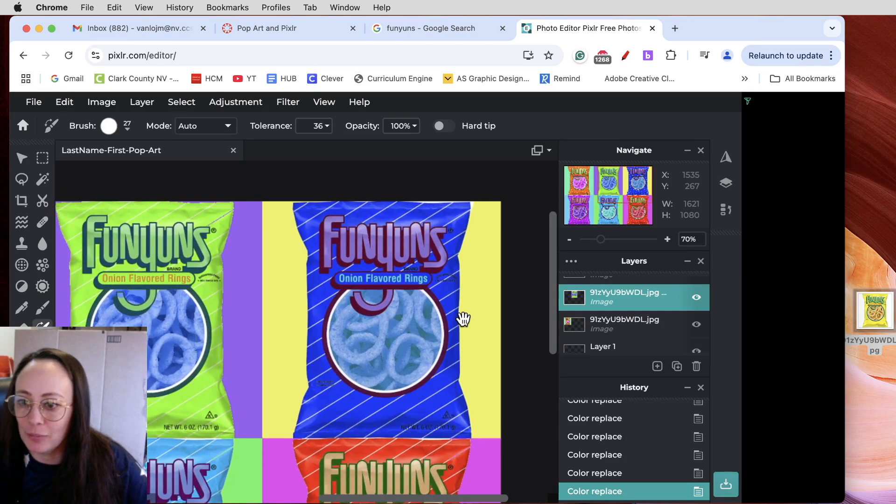
{"action": "left_click_drag", "start_coordinate": [475, 299], "coordinate": [497, 298]}
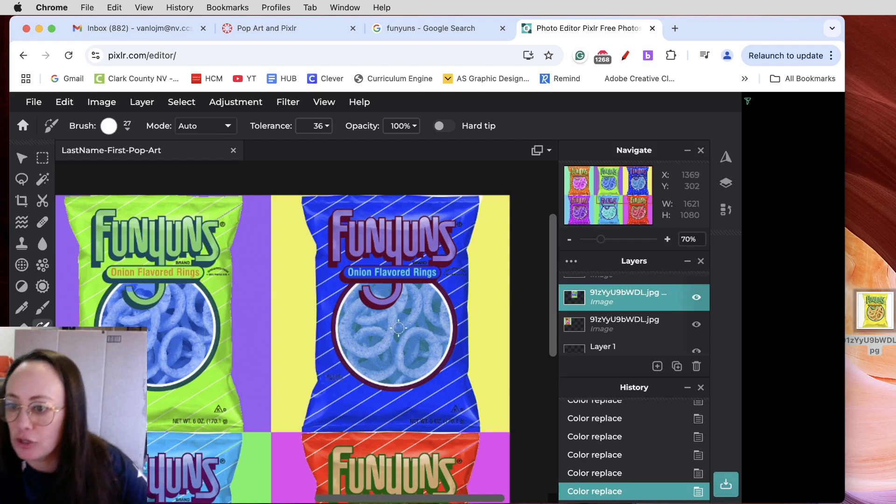
{"action": "left_click", "coordinate": [28, 431]}
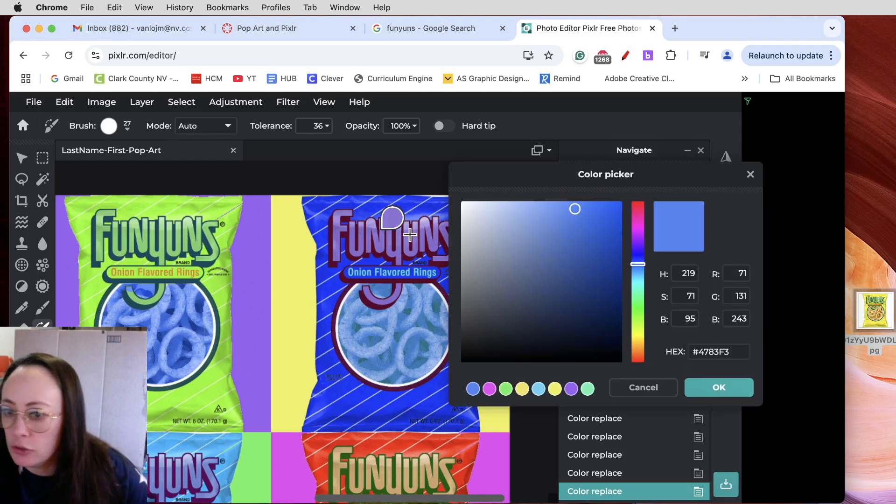
{"action": "left_click_drag", "start_coordinate": [639, 233], "coordinate": [642, 228]}
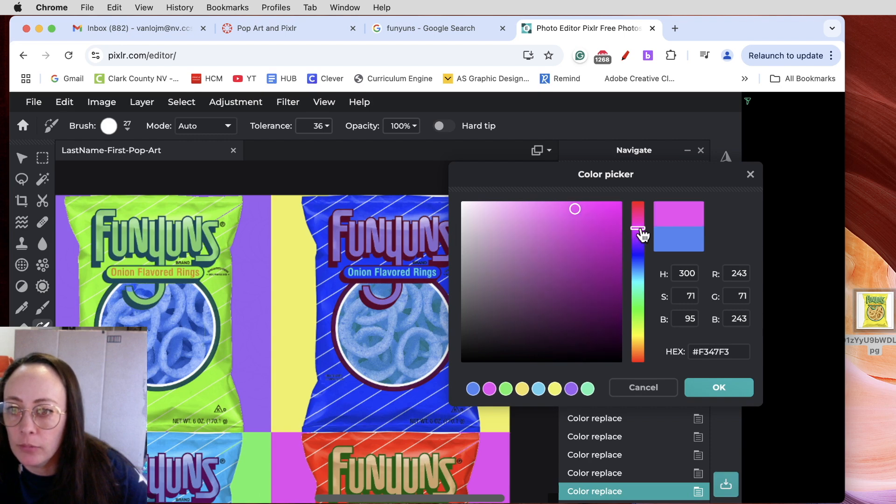
{"action": "left_click", "coordinate": [714, 386]}
{"action": "left_click", "coordinate": [657, 366]}
{"action": "left_click", "coordinate": [715, 339]}
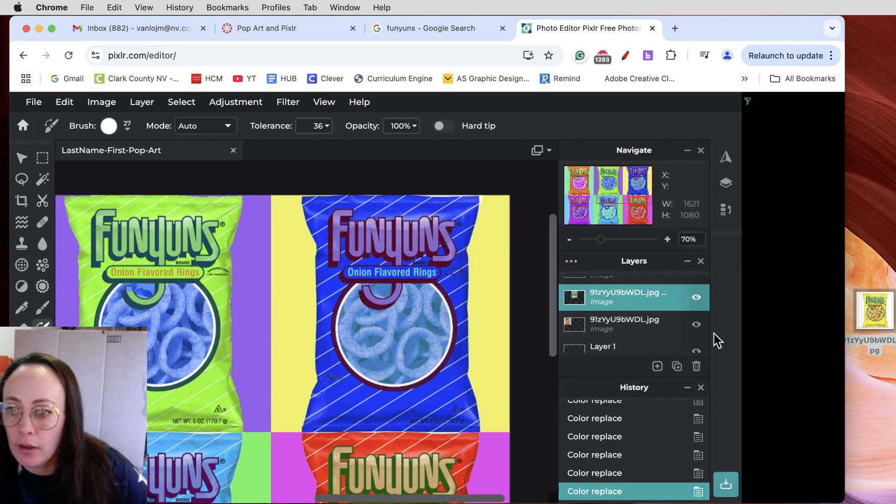
{"action": "scroll", "coordinate": [644, 317], "scroll_direction": "up", "scroll_amount": 1}
{"action": "left_click", "coordinate": [616, 291]}
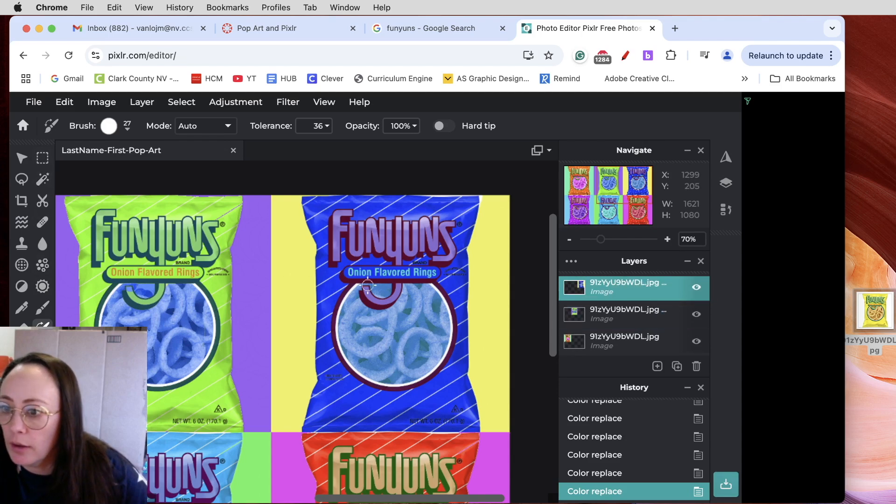
{"action": "mouse_move", "coordinate": [351, 356]}
{"action": "left_mouse_down"}
{"action": "mouse_move", "coordinate": [388, 372]}
{"action": "mouse_move", "coordinate": [441, 345]}
{"action": "mouse_move", "coordinate": [410, 286]}
{"action": "left_mouse_up"}
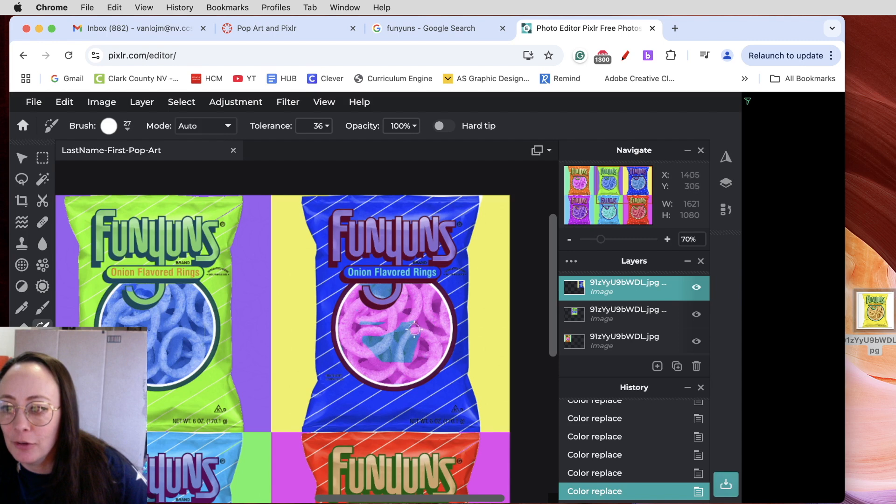
{"action": "mouse_move", "coordinate": [411, 366]}
{"action": "left_mouse_down"}
{"action": "mouse_move", "coordinate": [490, 371]}
{"action": "mouse_move", "coordinate": [492, 269]}
{"action": "mouse_move", "coordinate": [458, 225]}
{"action": "mouse_move", "coordinate": [421, 326]}
{"action": "mouse_move", "coordinate": [344, 327]}
{"action": "mouse_move", "coordinate": [327, 273]}
{"action": "left_mouse_up"}
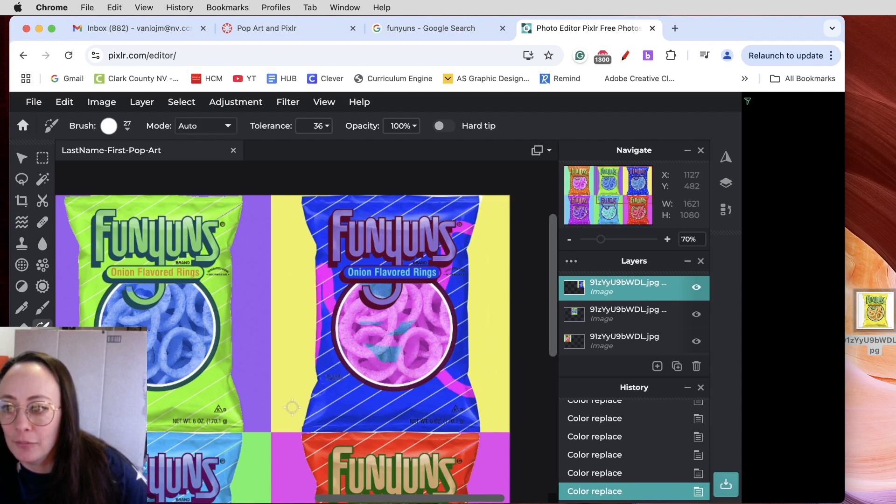
{"action": "key", "text": "super+z"}
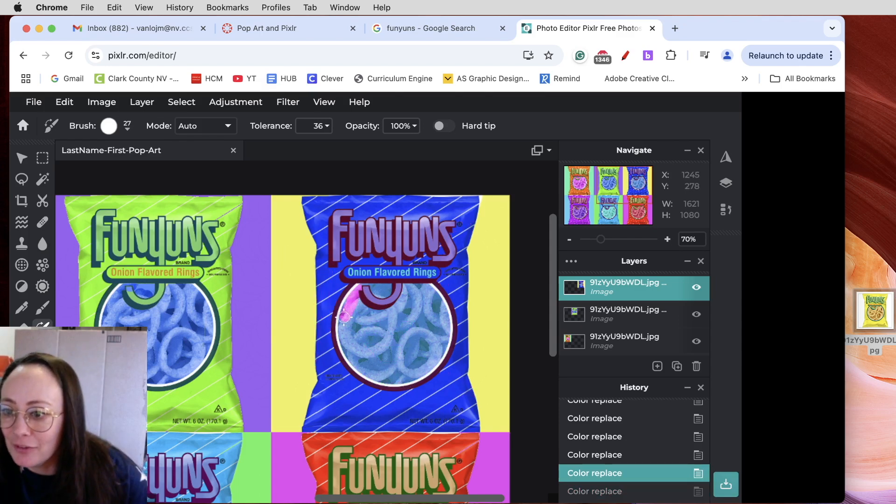
{"action": "mouse_move", "coordinate": [343, 343]}
{"action": "left_mouse_down"}
{"action": "mouse_move", "coordinate": [372, 376]}
{"action": "mouse_move", "coordinate": [421, 375]}
{"action": "left_mouse_up"}
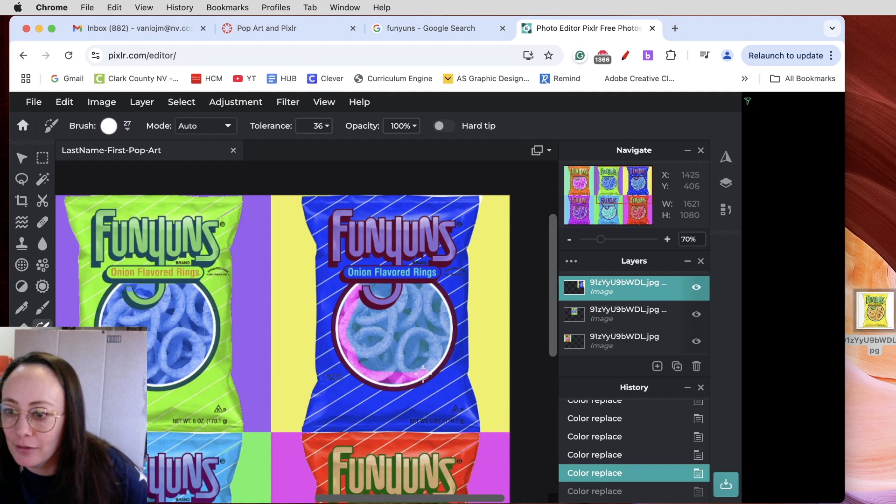
{"action": "key", "text": "super+z"}
Recolor all the onion rings in the dark blue bag's window magenta, enlarging the Color replace brush to 89 px for the middle.
{"action": "mouse_move", "coordinate": [404, 288]}
{"action": "left_mouse_down"}
{"action": "mouse_move", "coordinate": [441, 306]}
{"action": "mouse_move", "coordinate": [443, 353]}
{"action": "left_mouse_up"}
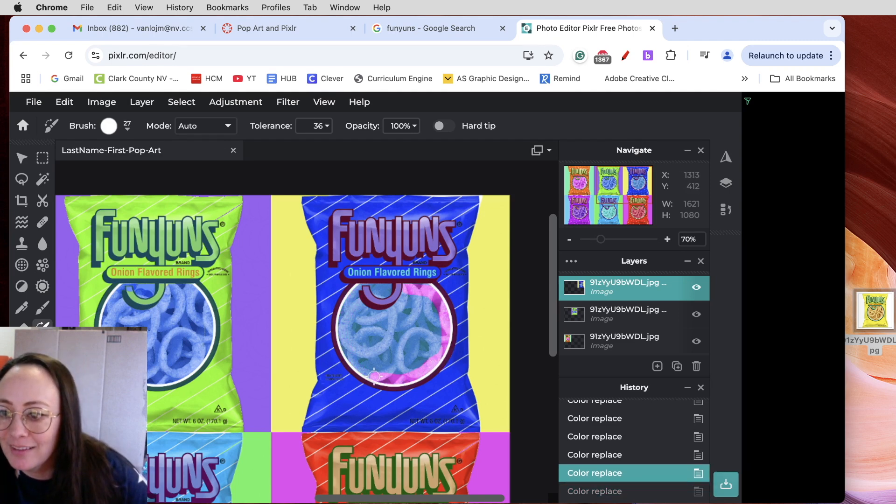
{"action": "mouse_move", "coordinate": [344, 343]}
{"action": "left_mouse_down"}
{"action": "mouse_move", "coordinate": [346, 301]}
{"action": "mouse_move", "coordinate": [362, 288]}
{"action": "mouse_move", "coordinate": [387, 291]}
{"action": "mouse_move", "coordinate": [350, 302]}
{"action": "mouse_move", "coordinate": [394, 310]}
{"action": "mouse_move", "coordinate": [407, 294]}
{"action": "mouse_move", "coordinate": [397, 306]}
{"action": "mouse_move", "coordinate": [415, 309]}
{"action": "mouse_move", "coordinate": [415, 296]}
{"action": "mouse_move", "coordinate": [439, 316]}
{"action": "mouse_move", "coordinate": [431, 354]}
{"action": "mouse_move", "coordinate": [393, 373]}
{"action": "mouse_move", "coordinate": [360, 359]}
{"action": "mouse_move", "coordinate": [353, 316]}
{"action": "mouse_move", "coordinate": [428, 327]}
{"action": "left_mouse_up"}
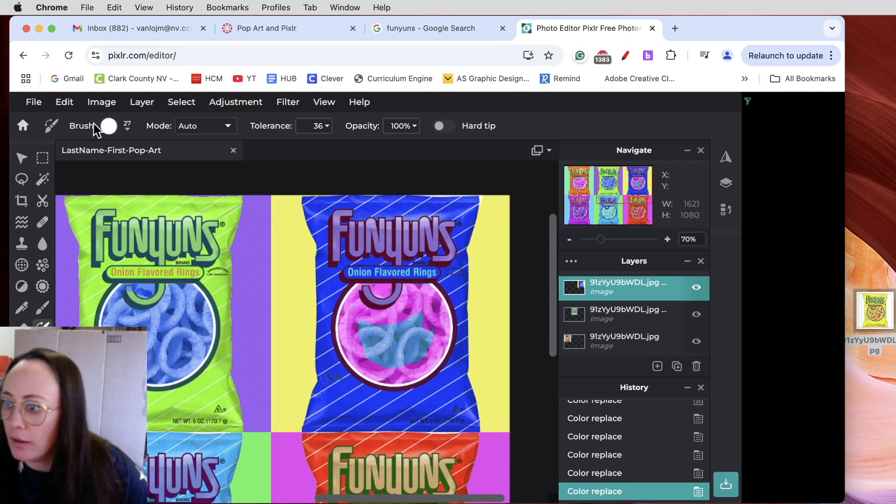
{"action": "left_click", "coordinate": [108, 126]}
{"action": "left_click_drag", "start_coordinate": [120, 174], "coordinate": [156, 180]}
{"action": "mouse_move", "coordinate": [357, 317]}
{"action": "left_mouse_down"}
{"action": "mouse_move", "coordinate": [376, 360]}
{"action": "mouse_move", "coordinate": [413, 357]}
{"action": "mouse_move", "coordinate": [424, 340]}
{"action": "mouse_move", "coordinate": [410, 325]}
{"action": "mouse_move", "coordinate": [386, 344]}
{"action": "mouse_move", "coordinate": [408, 347]}
{"action": "left_mouse_up"}
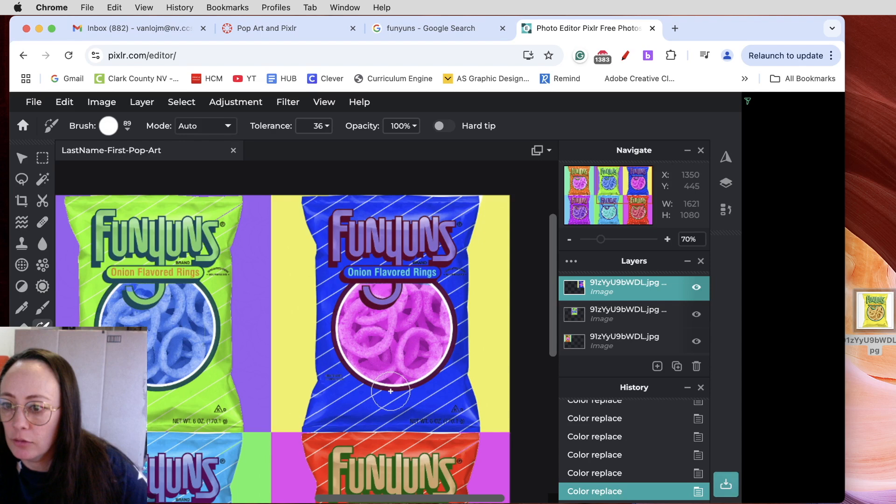
Activate the purple bag's layer and recolor the onion rings in its round window lime green with Color replace.
{"action": "scroll", "coordinate": [362, 405], "scroll_direction": "down", "scroll_amount": 5}
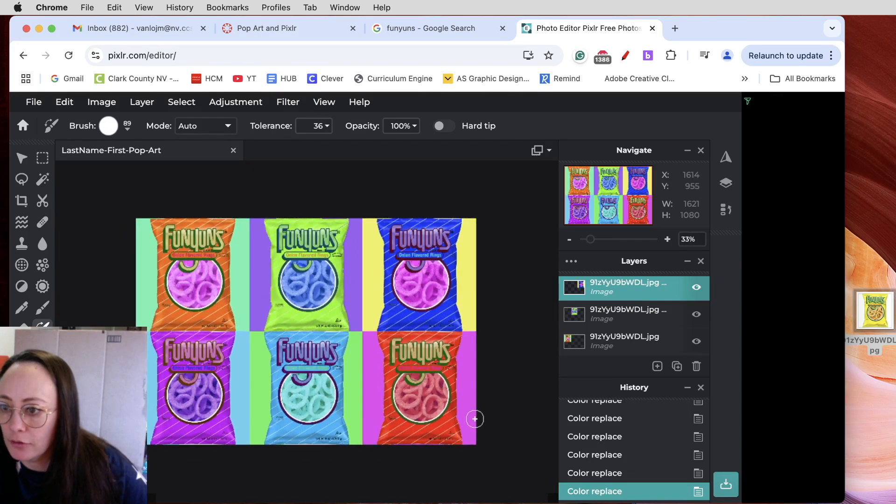
{"action": "scroll", "coordinate": [608, 302], "scroll_direction": "up", "scroll_amount": 2}
{"action": "left_click", "coordinate": [608, 303]}
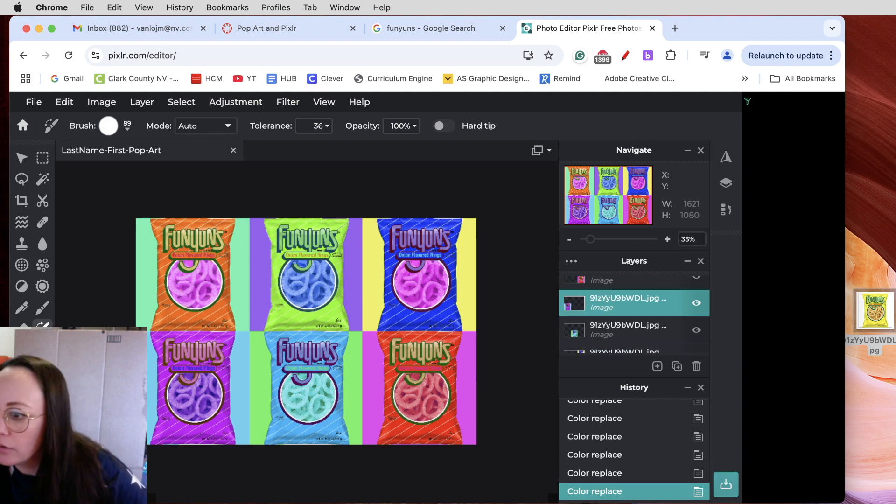
{"action": "scroll", "coordinate": [407, 383], "scroll_direction": "up", "scroll_amount": 4}
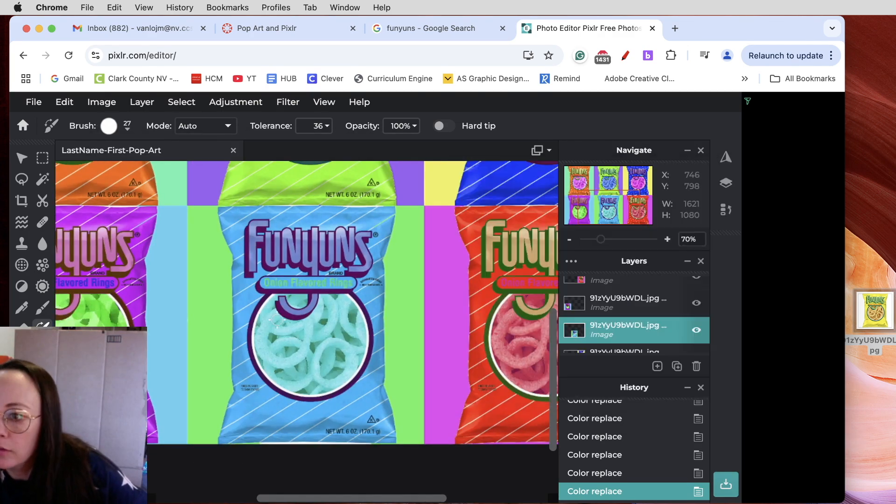
Recolor the light blue bag's onion rings coral red and the red bag's onion rings yellow with Color replace on their own layers.
{"action": "mouse_move", "coordinate": [288, 307]}
{"action": "left_mouse_down"}
{"action": "mouse_move", "coordinate": [295, 380]}
{"action": "mouse_move", "coordinate": [341, 352]}
{"action": "mouse_move", "coordinate": [319, 360]}
{"action": "left_mouse_up"}
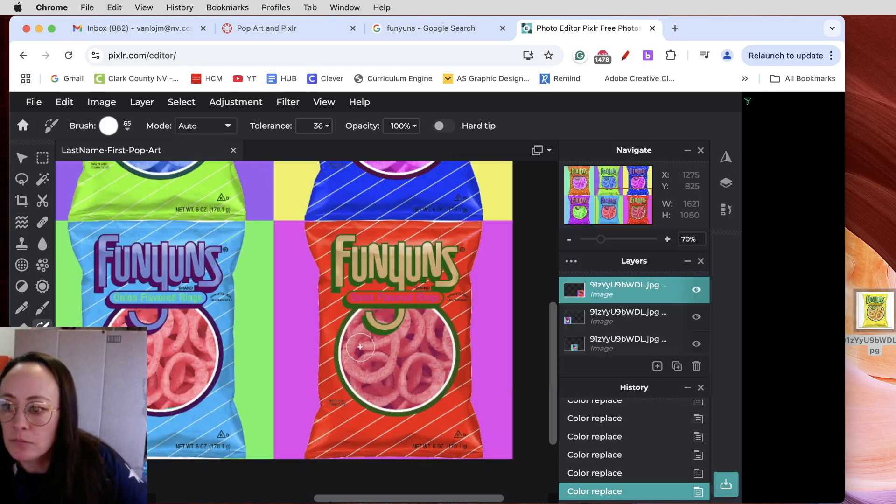
{"action": "left_click_drag", "start_coordinate": [355, 322], "coordinate": [448, 406]}
{"action": "scroll", "coordinate": [517, 425], "scroll_direction": "down", "scroll_amount": 3}
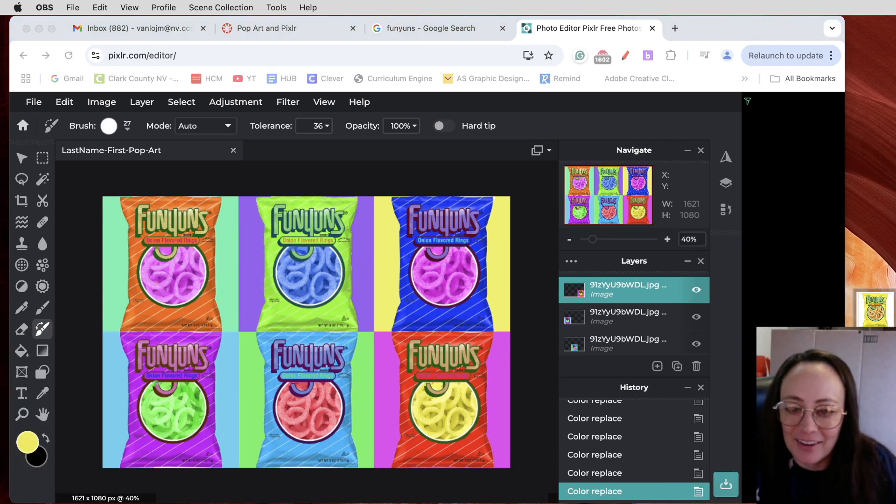
Save the artwork as a 100% quality JPG named LastName-First-Pop-Art.jpg in the Documents folder and dismiss the sign-up offer.
{"action": "left_click", "coordinate": [725, 485]}
{"action": "left_click", "coordinate": [726, 487]}
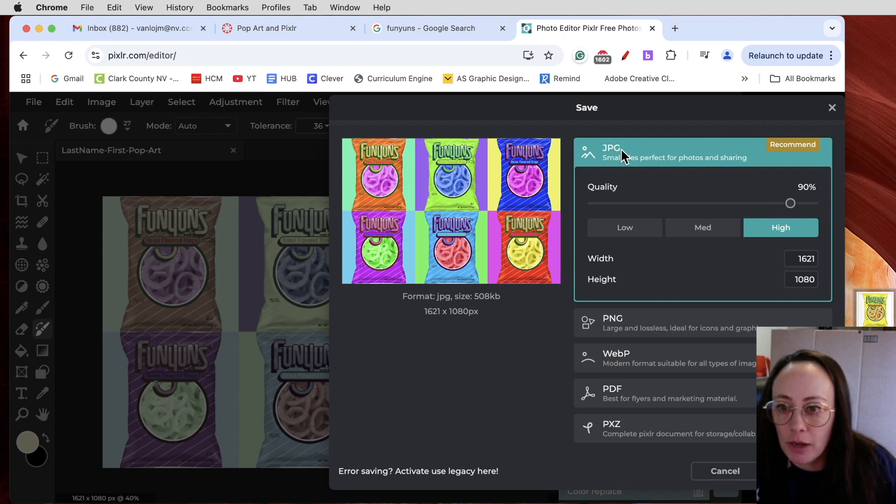
{"action": "left_click_drag", "start_coordinate": [790, 203], "coordinate": [817, 207]}
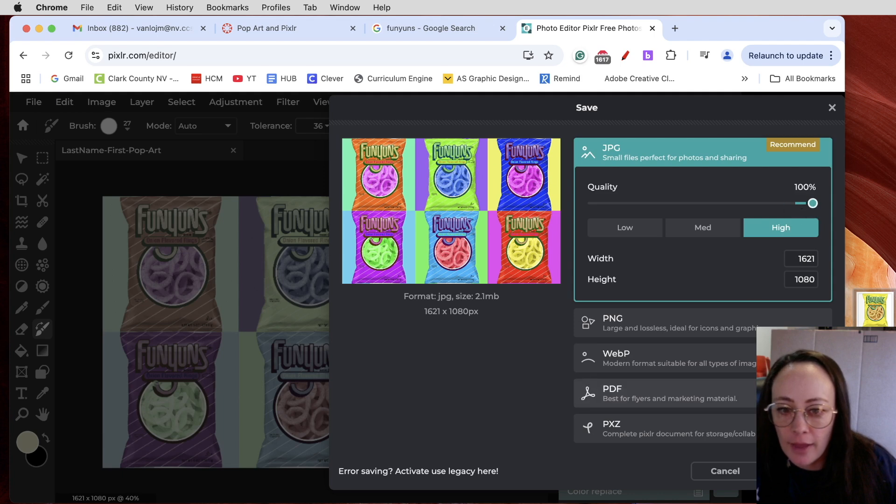
{"action": "left_click", "coordinate": [797, 471]}
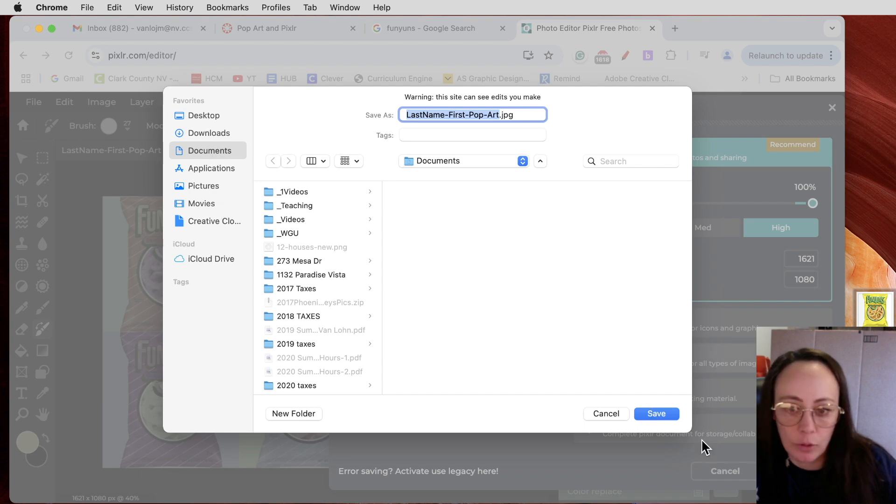
{"action": "left_click", "coordinate": [653, 417]}
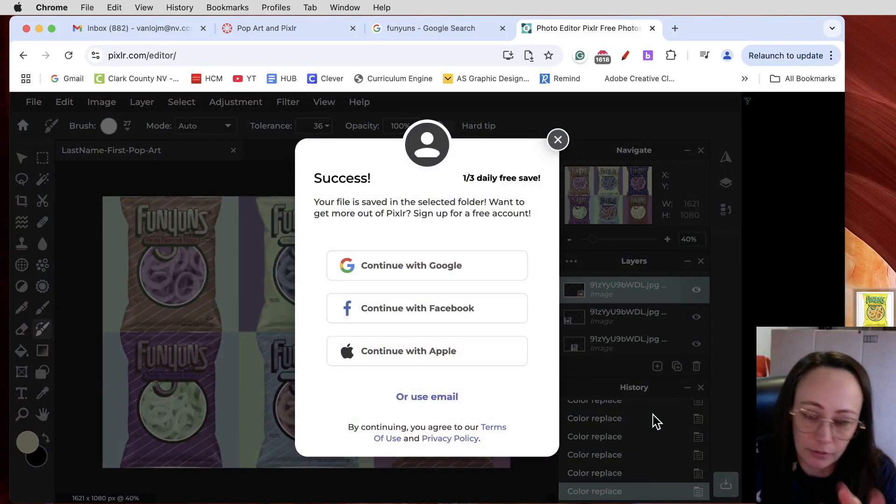
{"action": "left_click", "coordinate": [559, 140]}
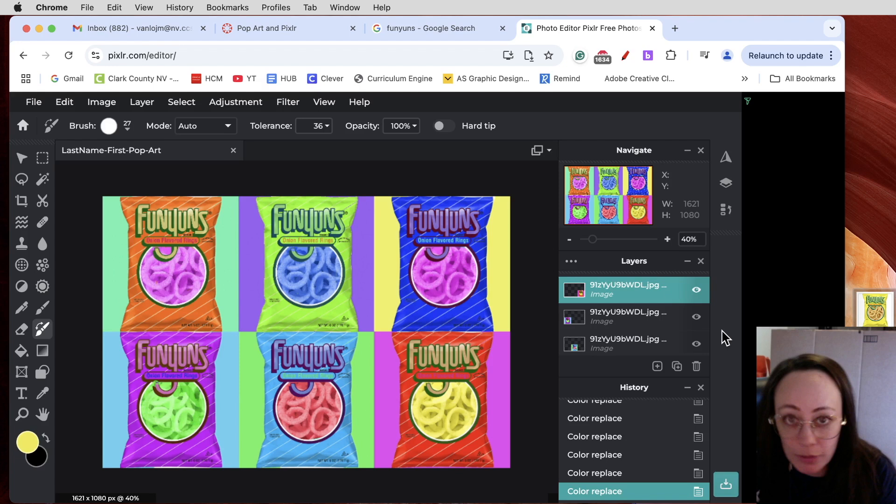
Save the artwork as a layered PXZ document named LastName-First-Pop-Art(1).pxz in the Documents folder and dismiss the sign-up offer.
{"action": "left_click", "coordinate": [728, 487]}
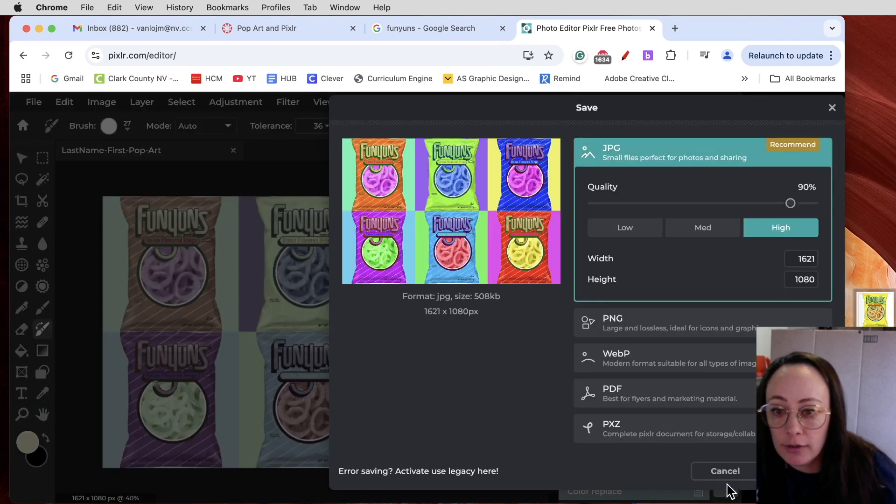
{"action": "left_click", "coordinate": [604, 431]}
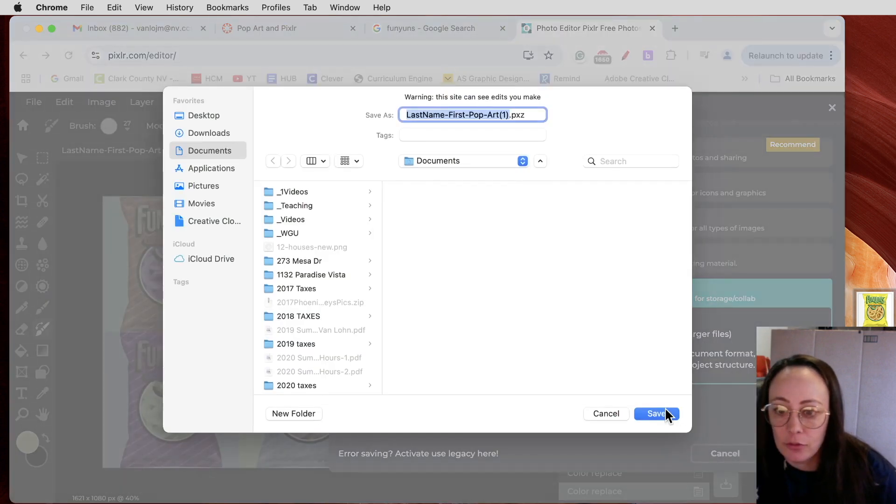
{"action": "left_click", "coordinate": [657, 414]}
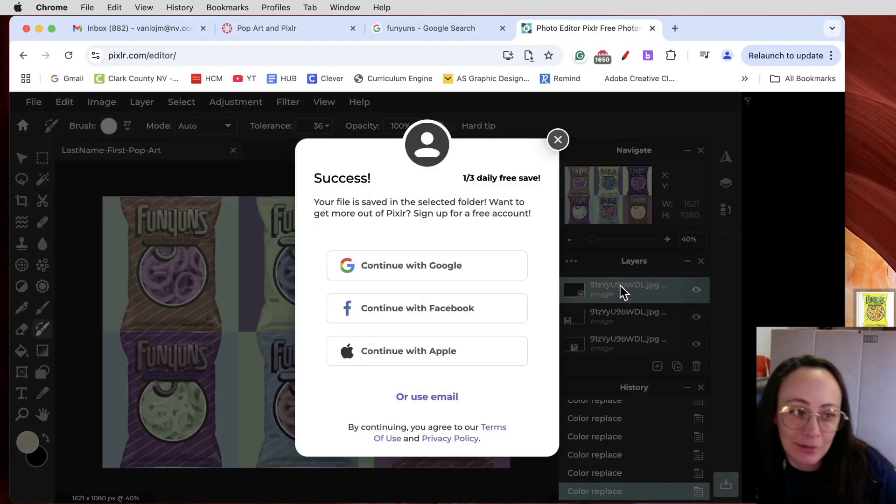
{"action": "left_click", "coordinate": [557, 139]}
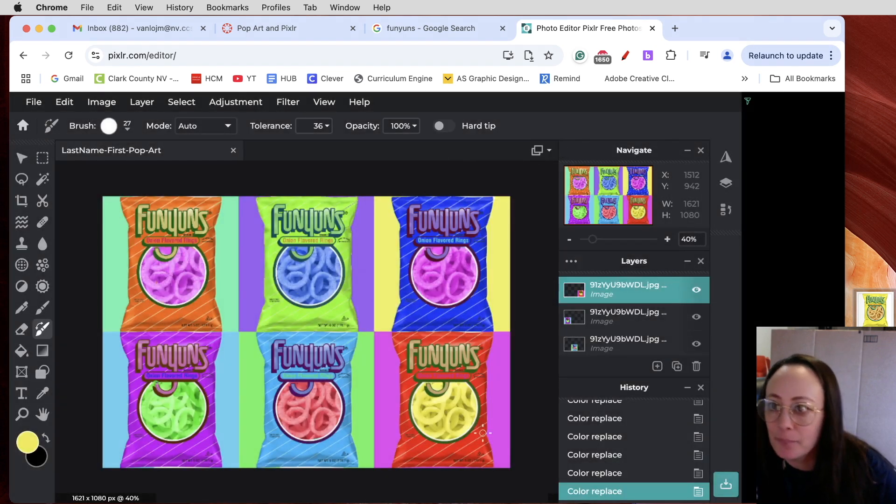
Switch to the Pop Art and Pixlr assignment in Canvas, enter Student View and start the assignment.
{"action": "left_click", "coordinate": [274, 28]}
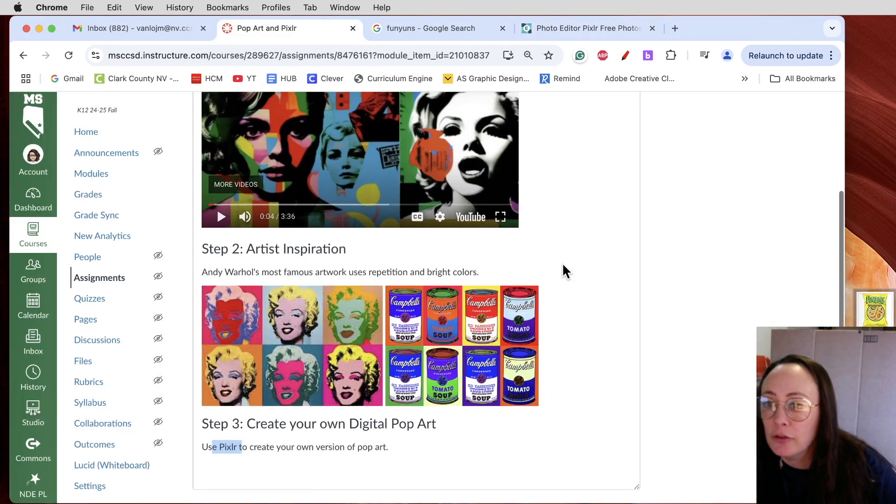
{"action": "scroll", "coordinate": [563, 270], "scroll_direction": "up", "scroll_amount": 5}
{"action": "left_click", "coordinate": [562, 125]}
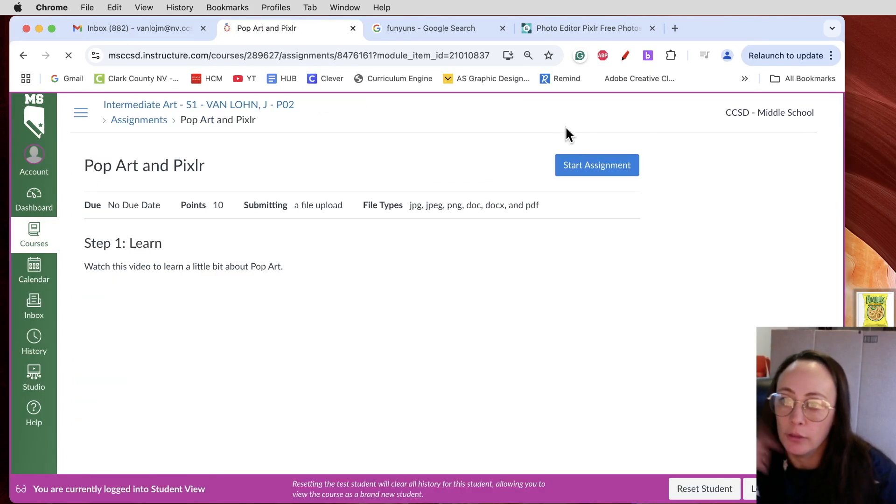
{"action": "left_click", "coordinate": [580, 164]}
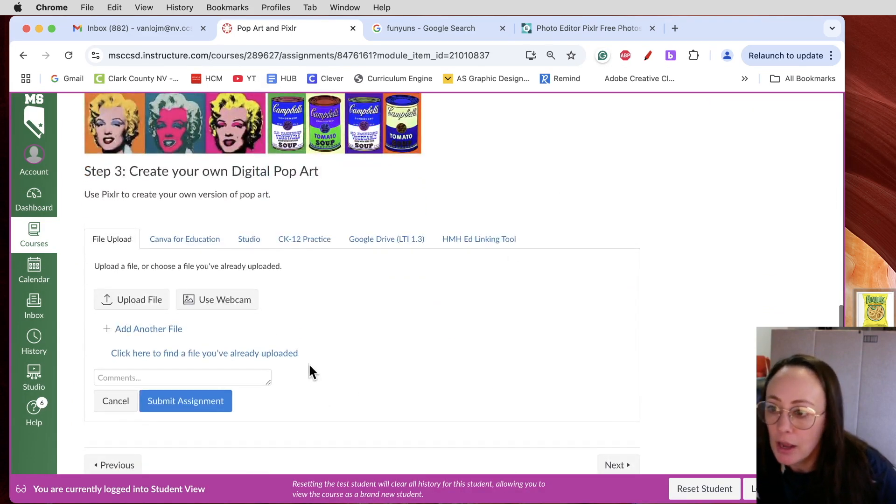
Choose LastName-First-Pop-Art.jpg from the Documents folder as the file upload and submit the assignment.
{"action": "left_click", "coordinate": [136, 303]}
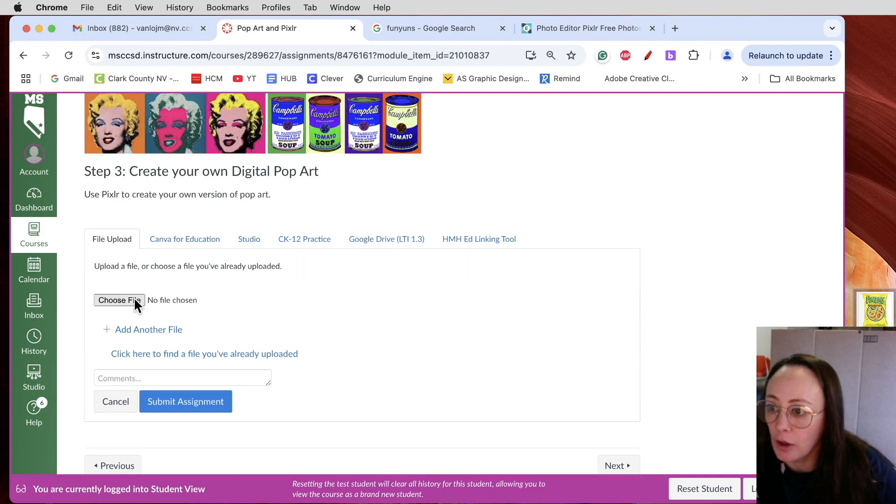
{"action": "left_click", "coordinate": [104, 299]}
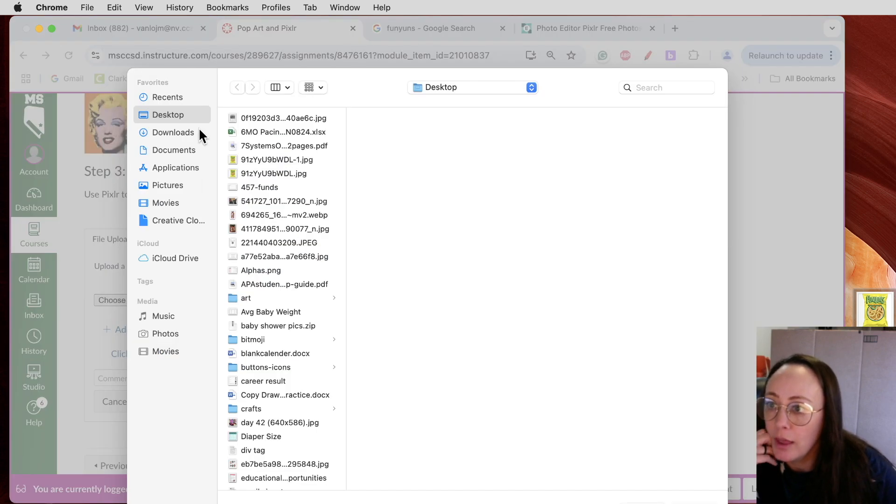
{"action": "left_click", "coordinate": [178, 94]}
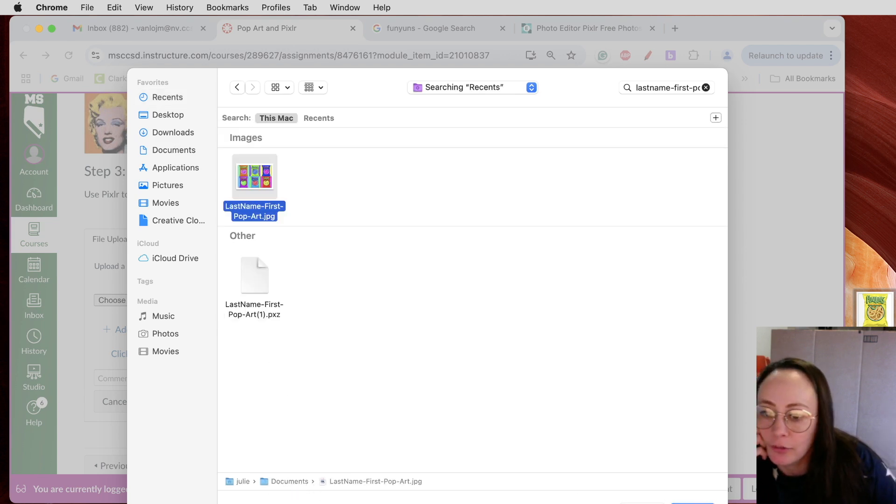
{"action": "key", "text": "Return"}
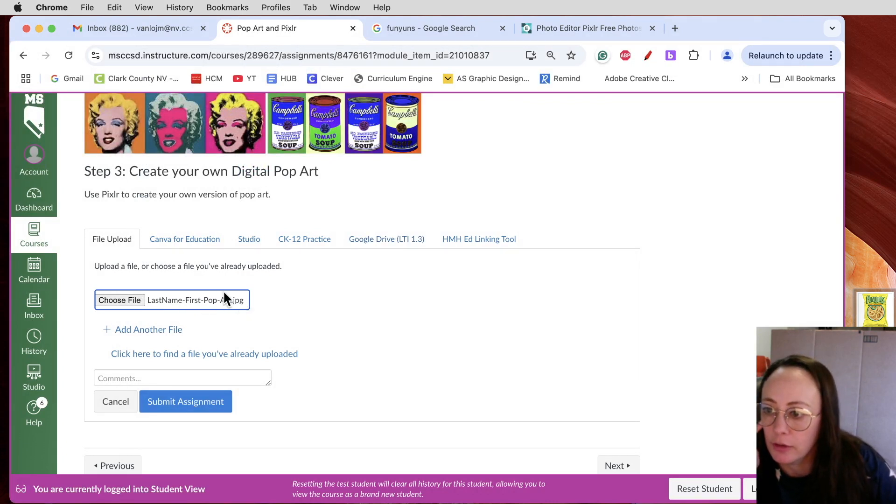
{"action": "left_click", "coordinate": [195, 409]}
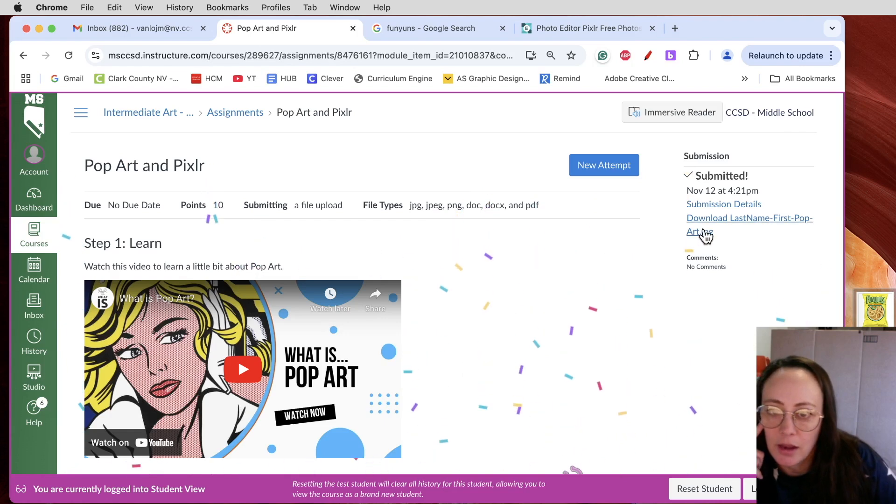
Check the submission details and look through the submitted Pop Art and Pixlr assignment page.
{"action": "left_click", "coordinate": [723, 204]}
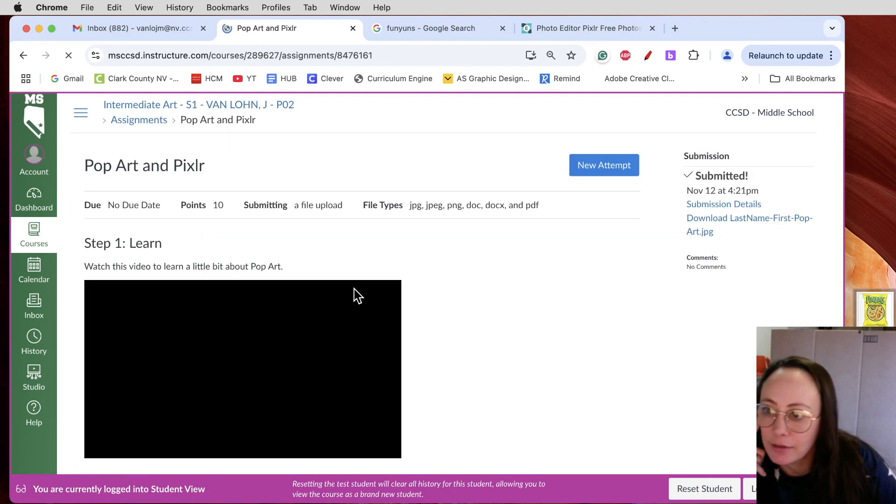
{"action": "scroll", "coordinate": [483, 416], "scroll_direction": "down", "scroll_amount": 3}
{"action": "scroll", "coordinate": [483, 415], "scroll_direction": "down", "scroll_amount": 4}
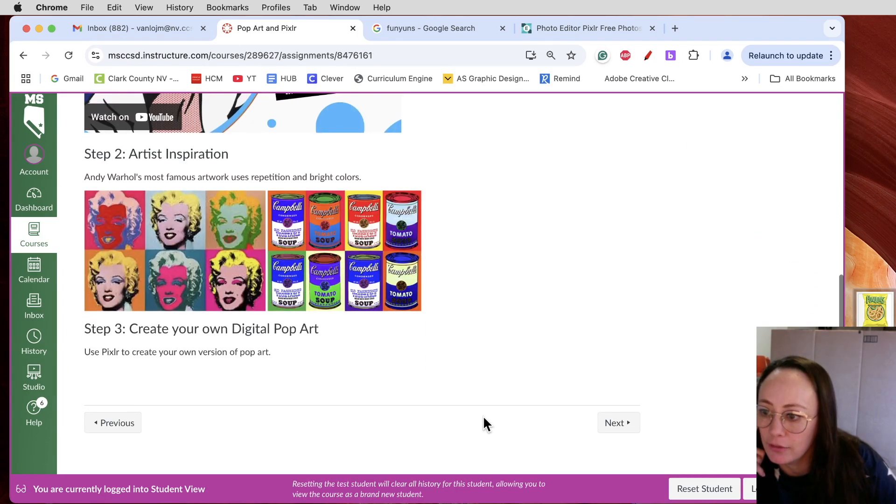
{"action": "scroll", "coordinate": [483, 415], "scroll_direction": "up", "scroll_amount": 7}
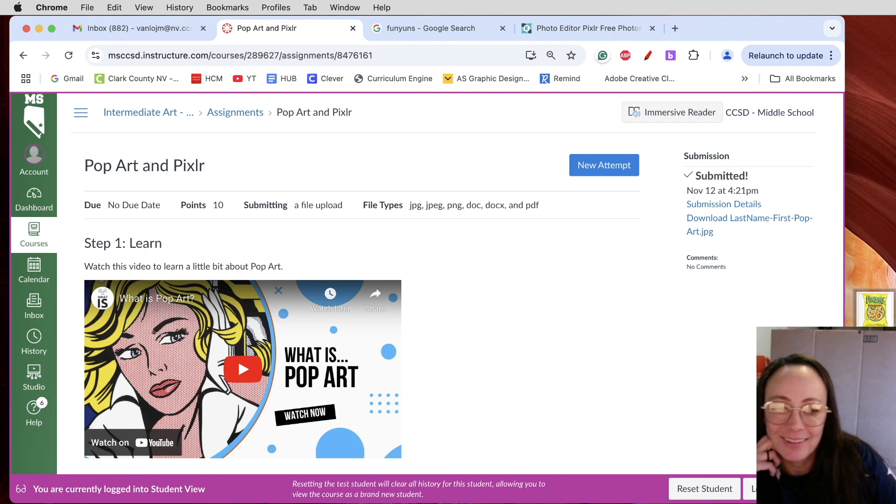
{"action": "key", "text": "super+Tab"}
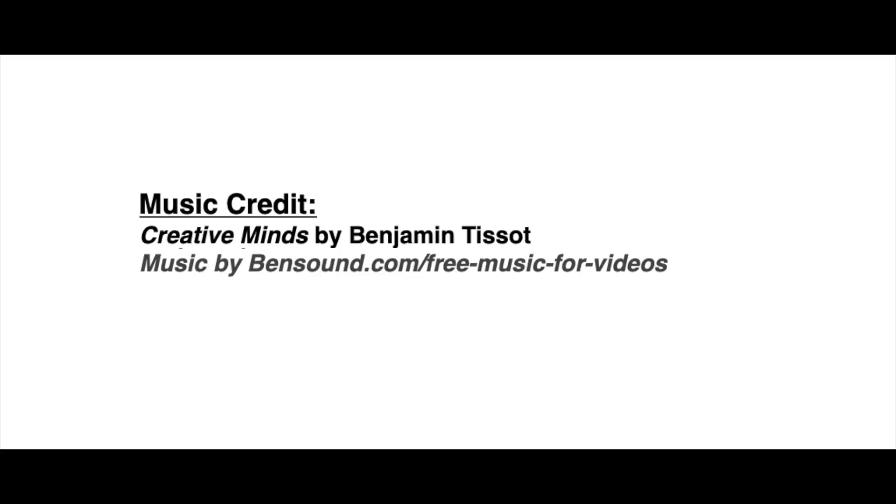